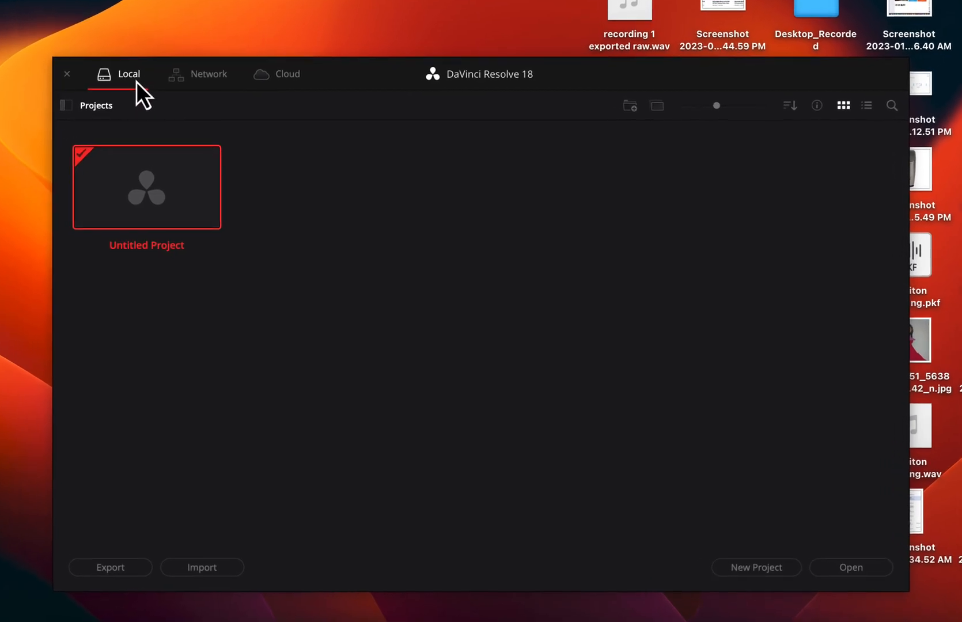
Step: Check the network and cloud project libraries, and create a new project named "demo project" in the local library
left_click(203, 70)
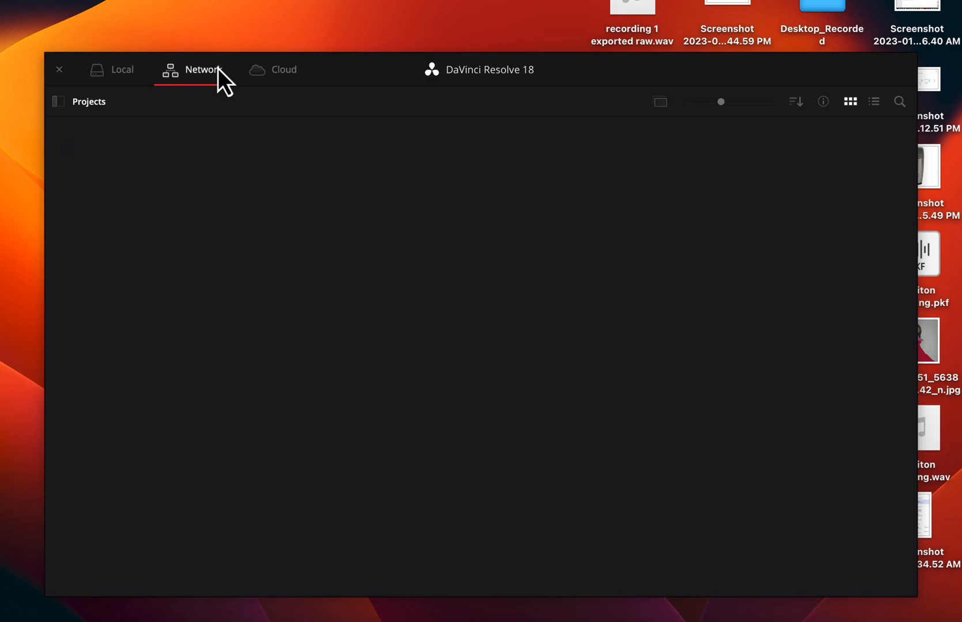
left_click(283, 69)
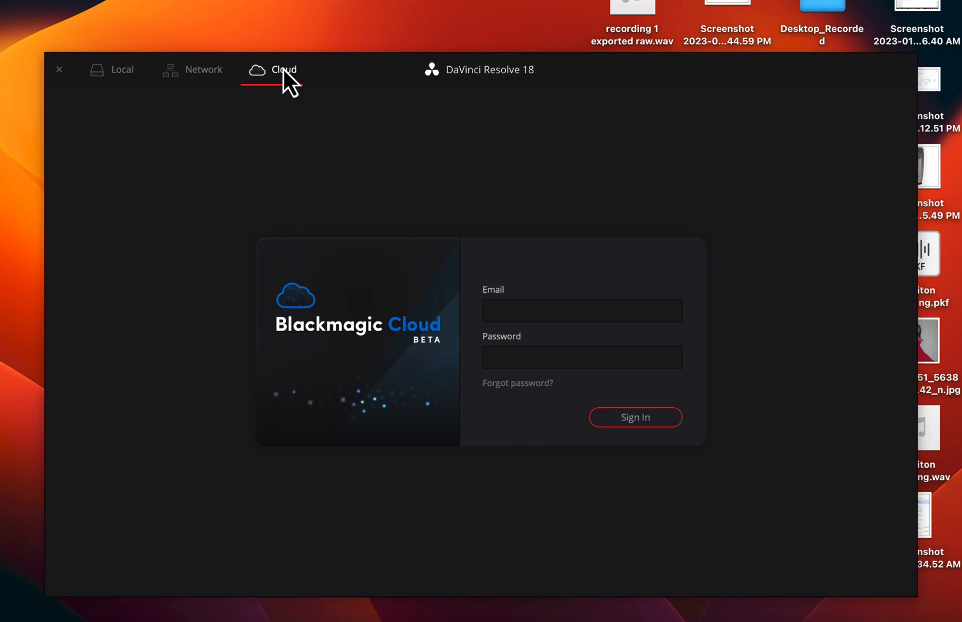
left_click(115, 81)
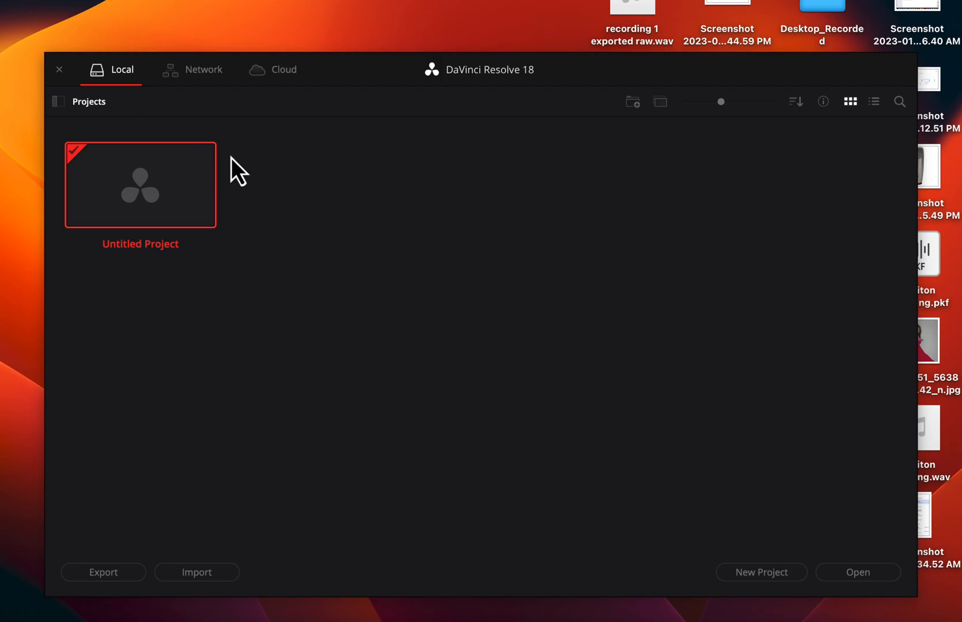
left_click(786, 573)
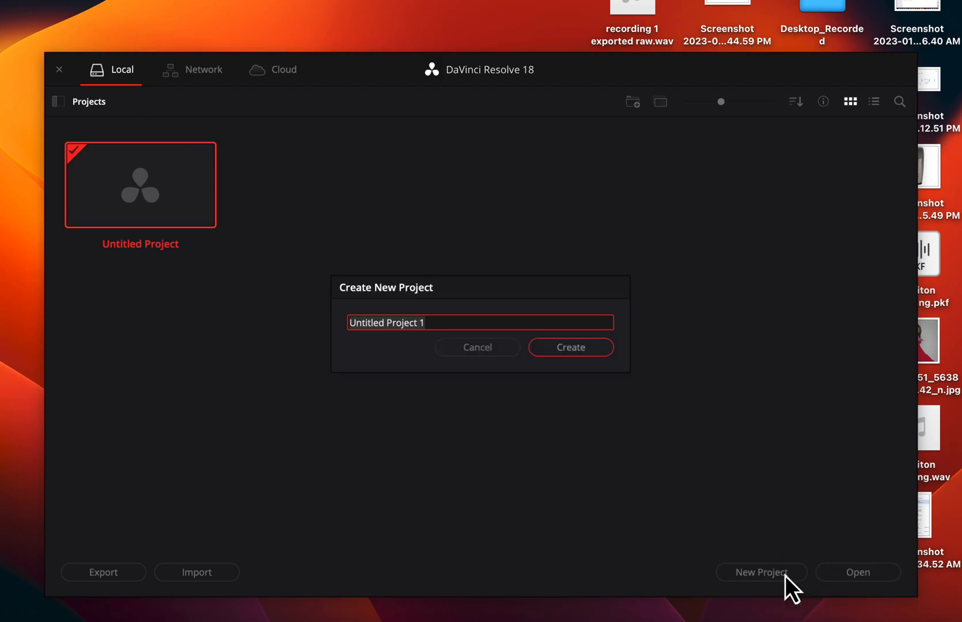
type("demo project")
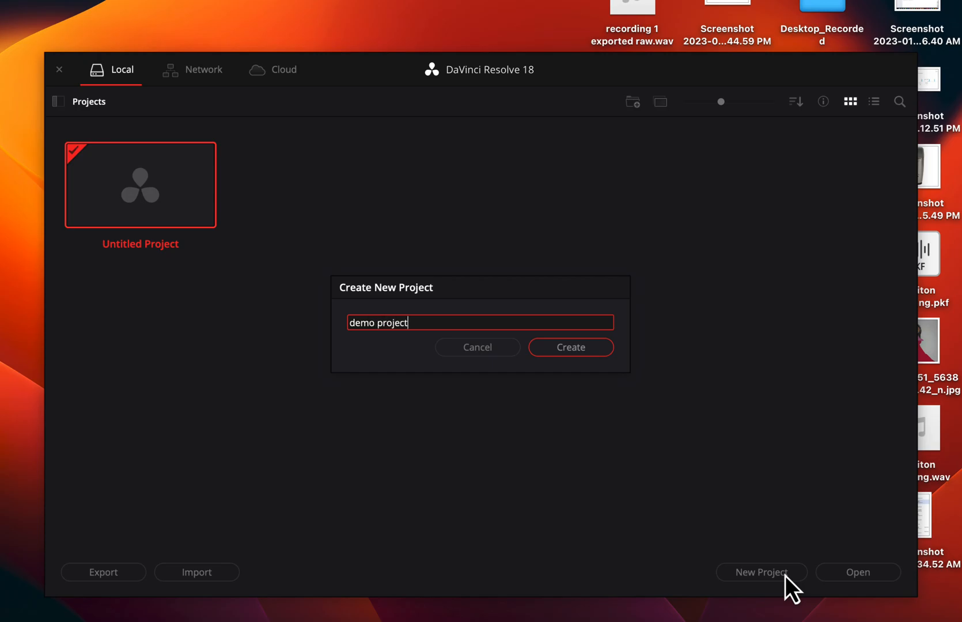
key("Return")
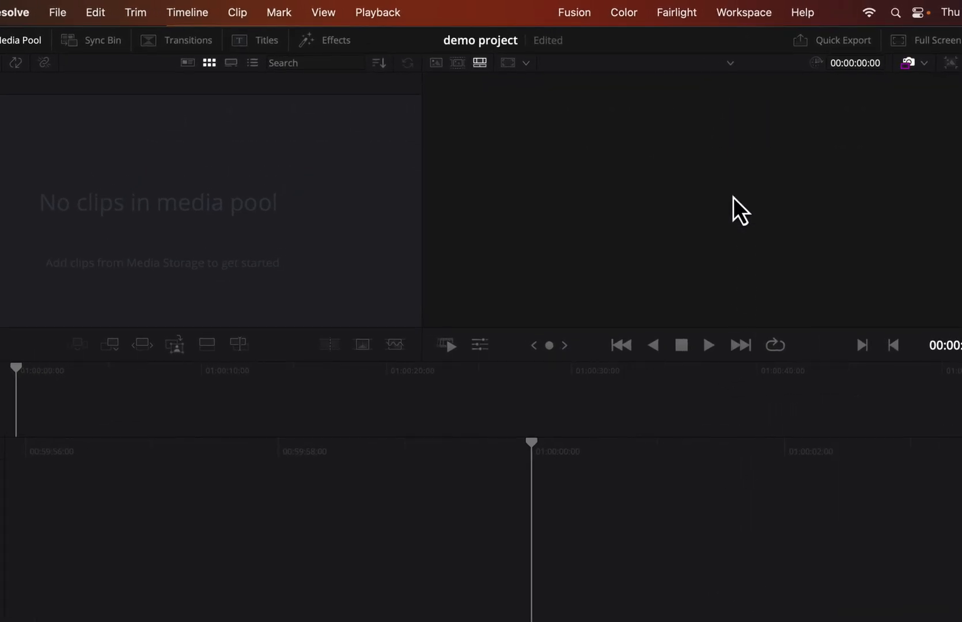
Step: Reset the workspace's UI layout to its default arrangement
left_click(735, 16)
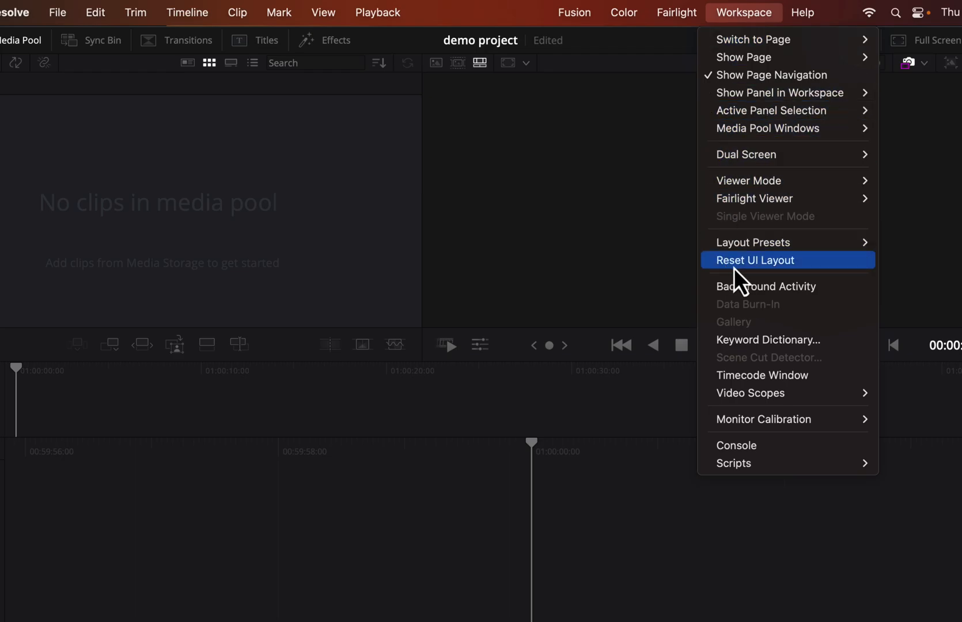
left_click(796, 262)
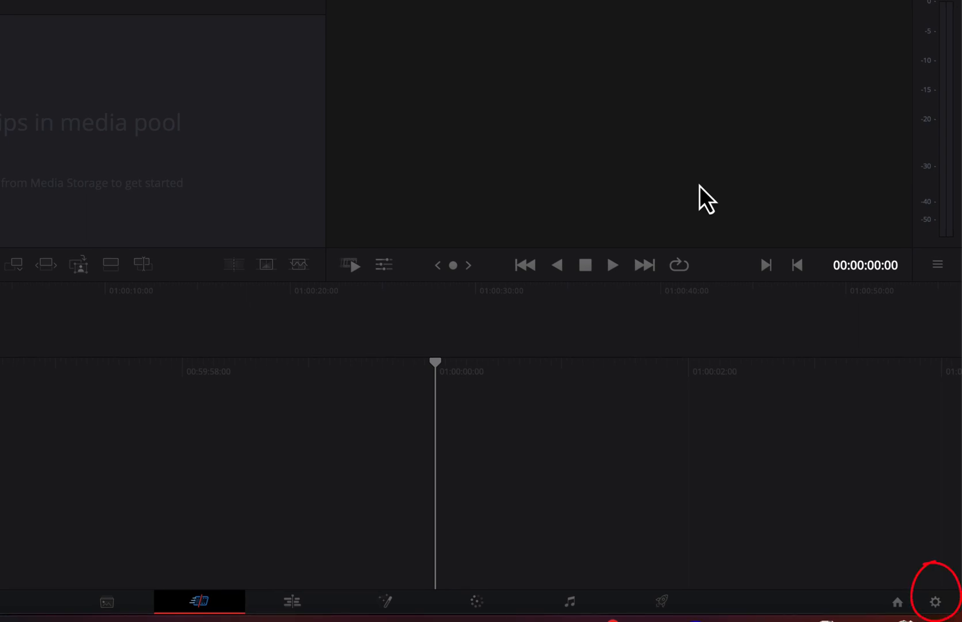
Step: In the project settings, try timeline resolutions 1080 x 1080 HD Square and 3840 x 2160 Ultra HD, and settle on 1920 x 1080 HD
left_click(935, 602)
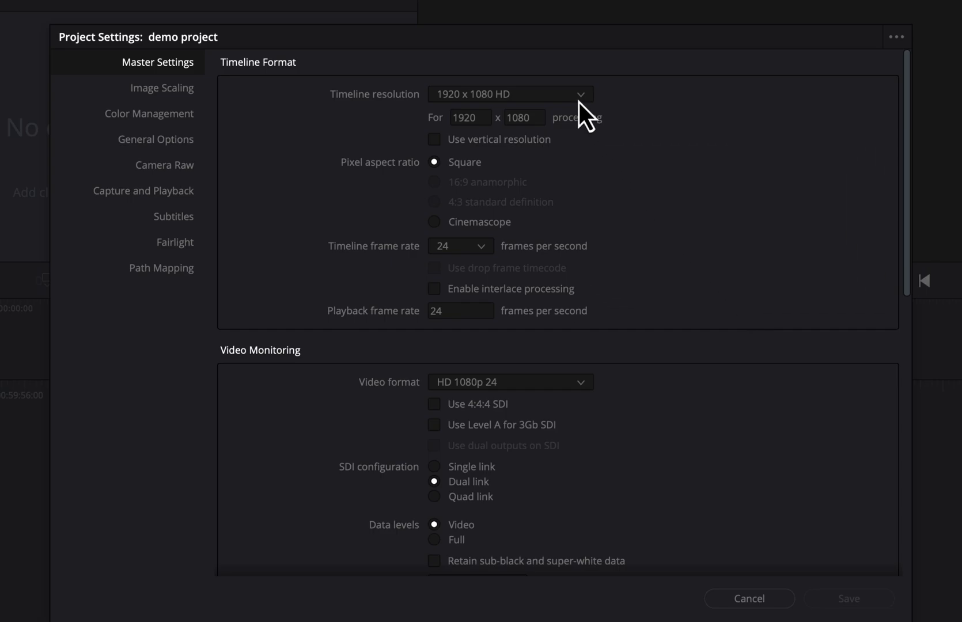
left_click(569, 95)
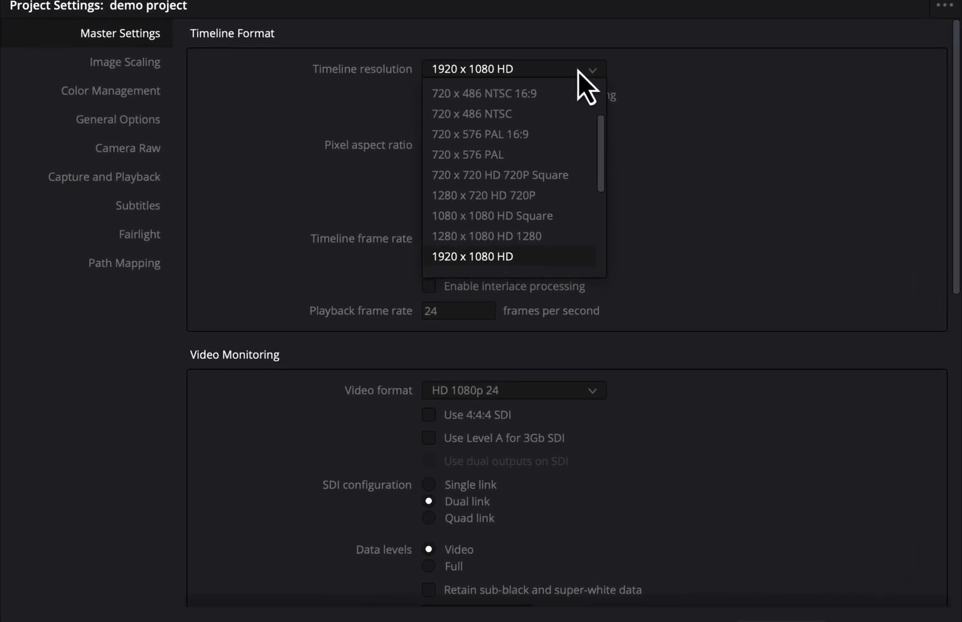
left_click(493, 216)
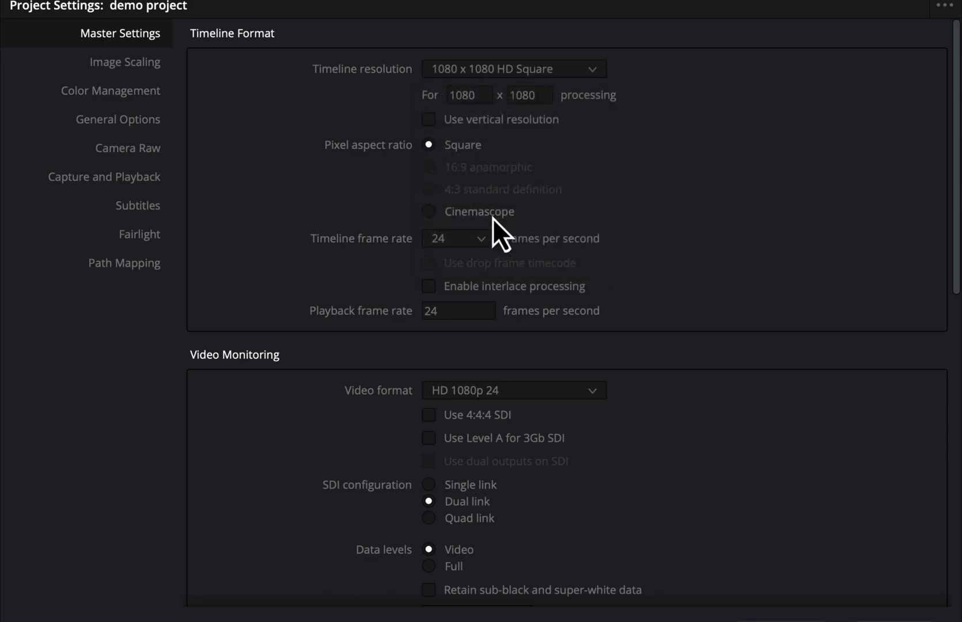
left_click(563, 74)
left_click_drag(600, 168, 601, 204)
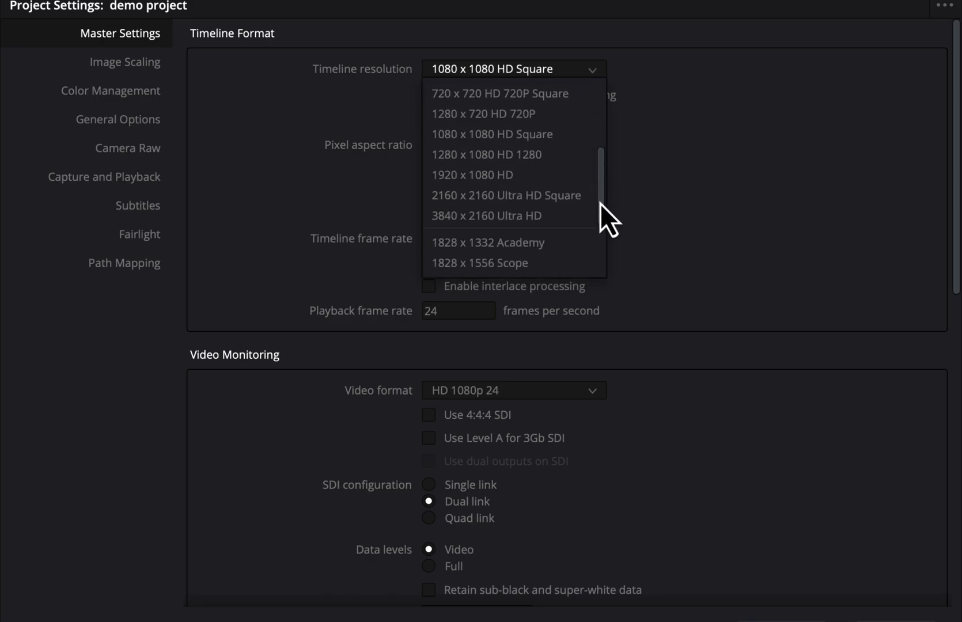
left_click(532, 216)
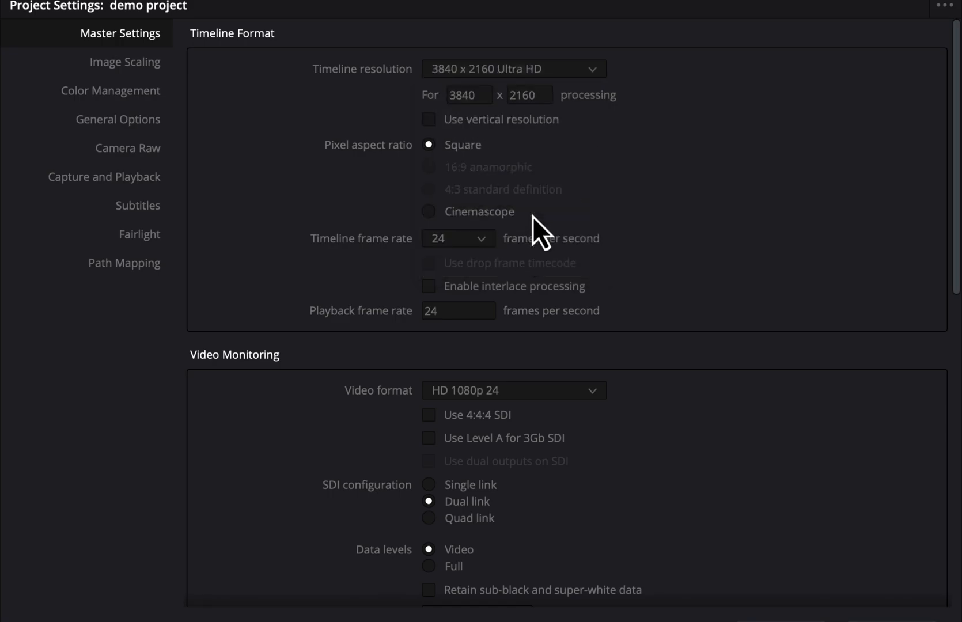
left_click(498, 70)
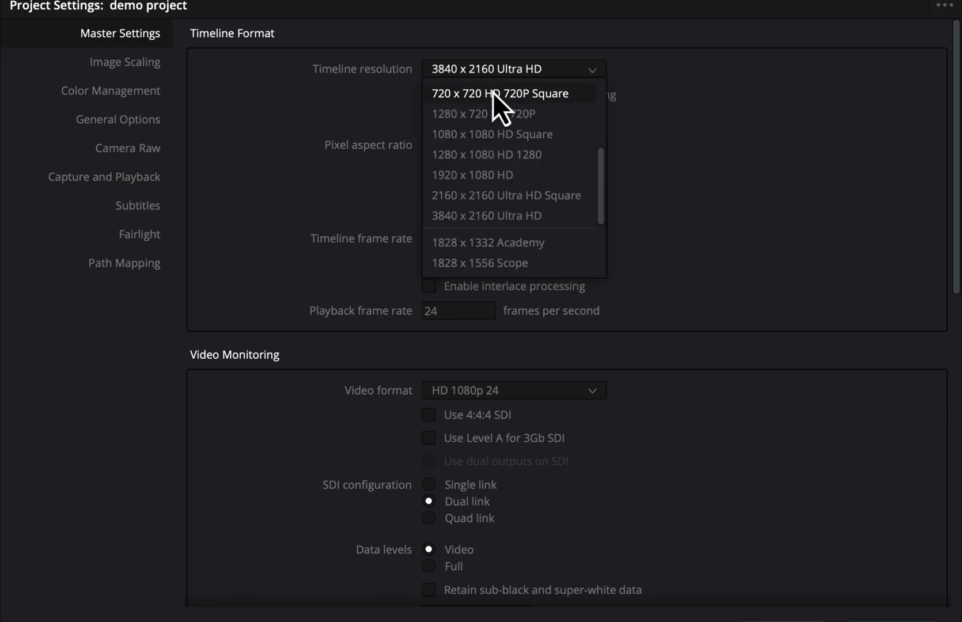
left_click(463, 174)
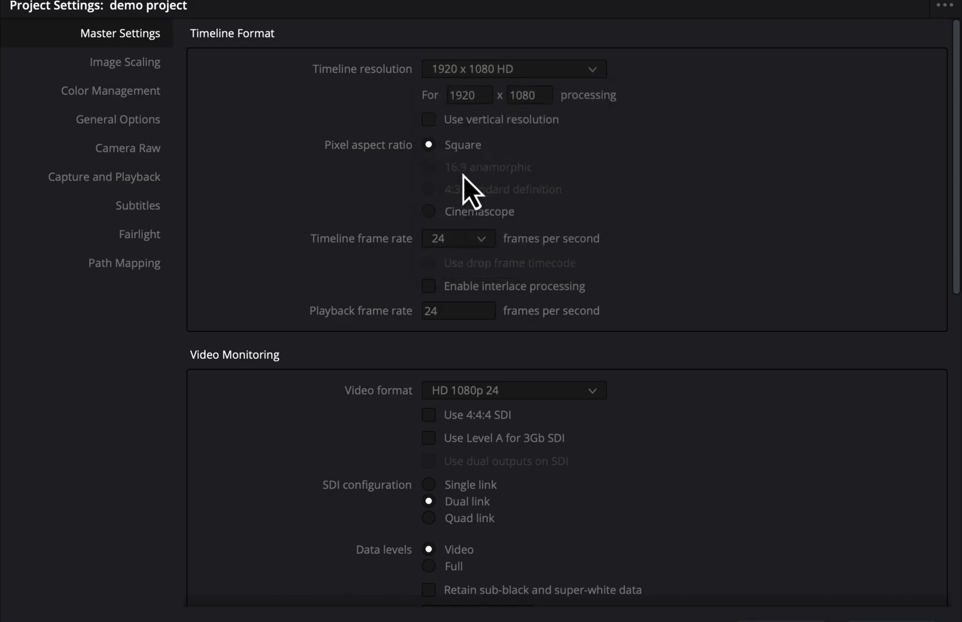
Step: Try timeline frame rates of 25 and 29.97, settle on 24 frames per second, and save the project settings
left_click(461, 240)
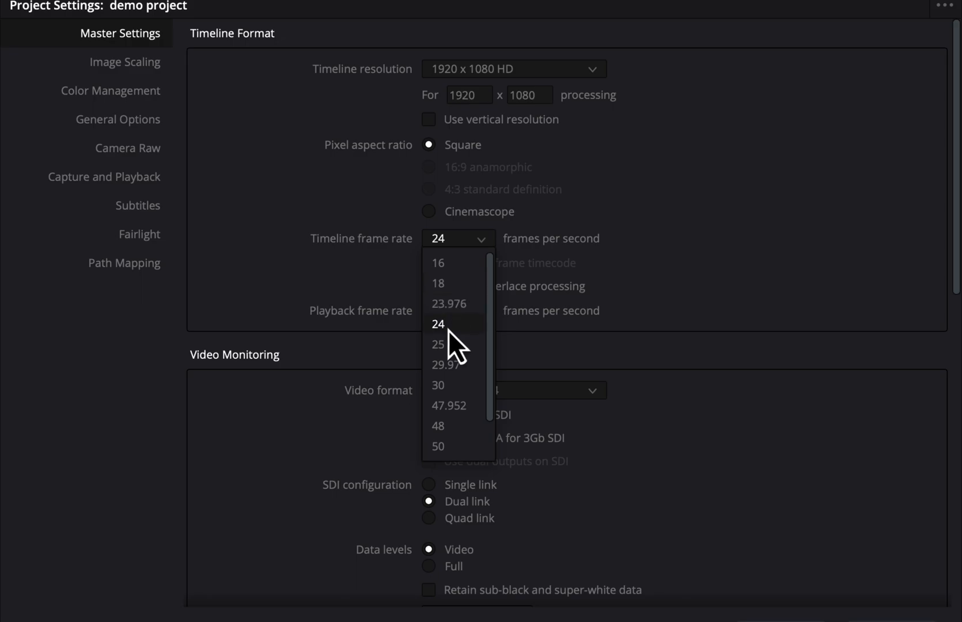
left_click(446, 345)
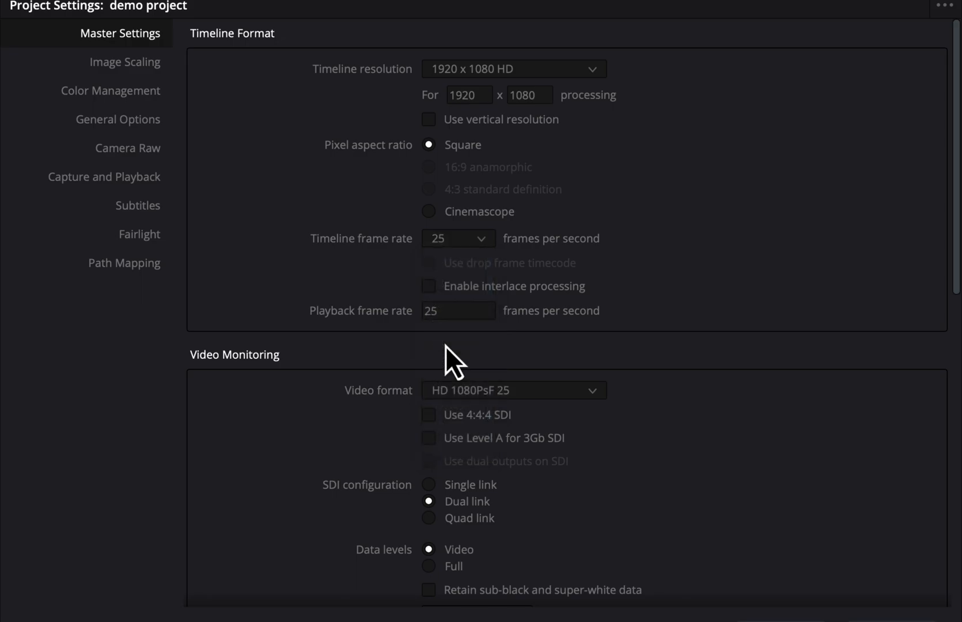
left_click(475, 236)
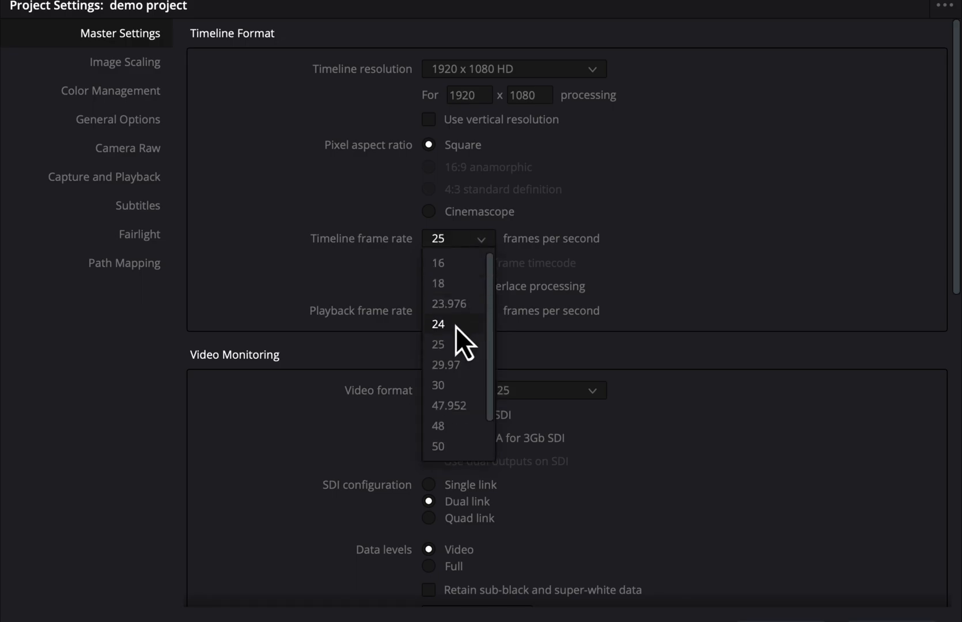
left_click(452, 364)
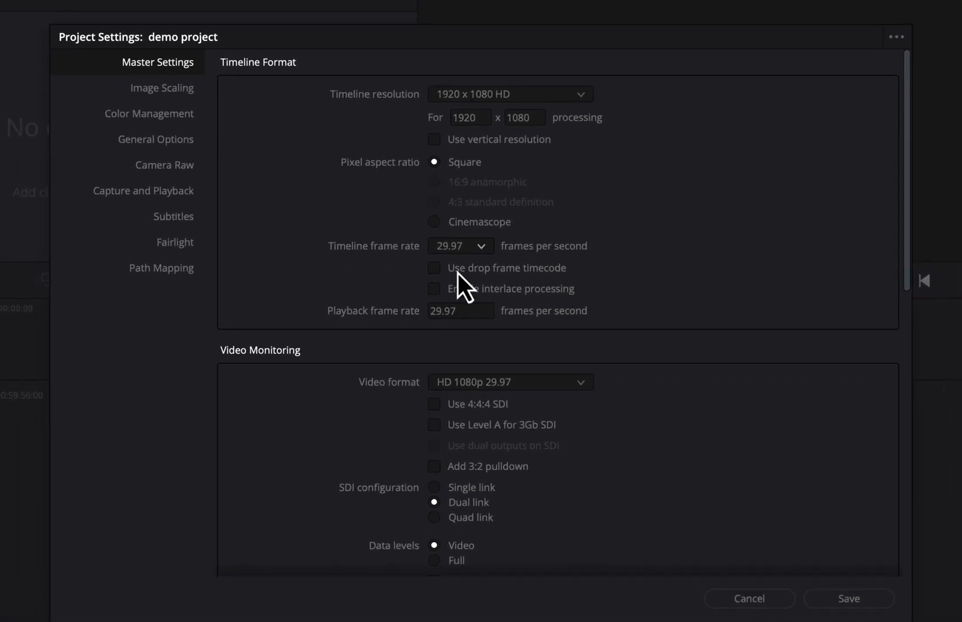
left_click(460, 250)
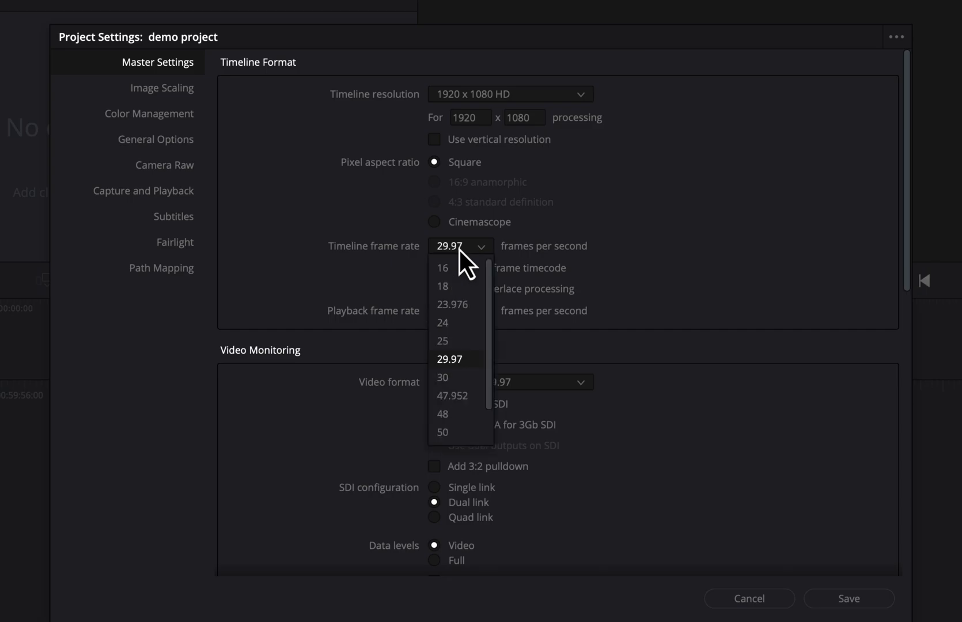
left_click(454, 327)
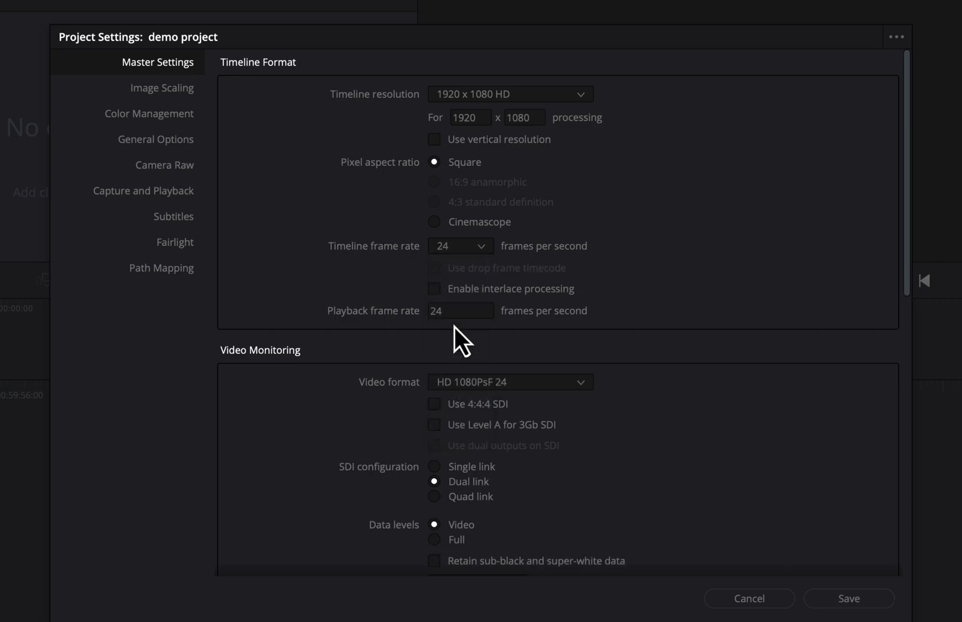
left_click(848, 599)
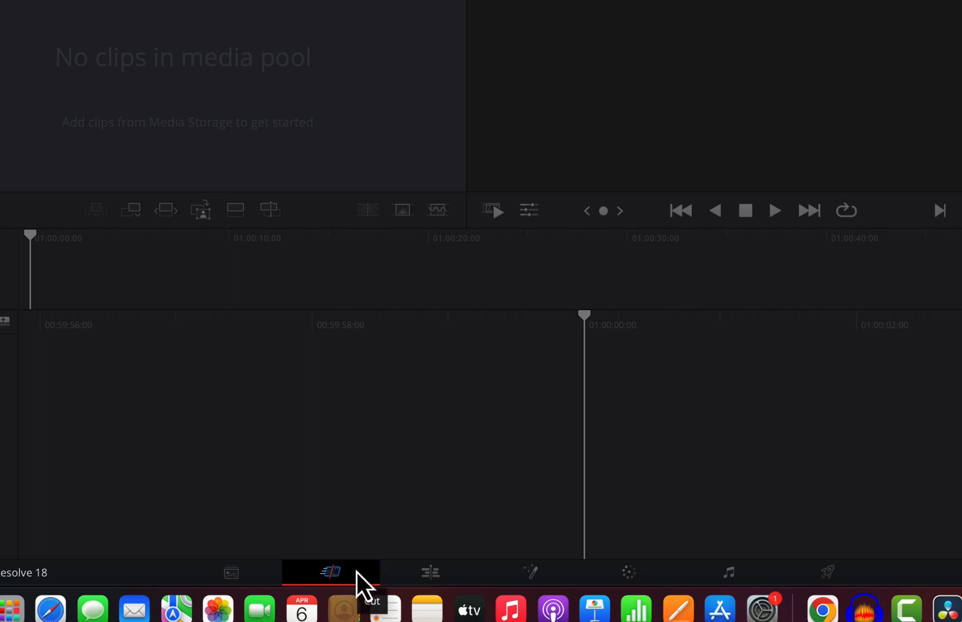
Step: View the Edit, Cut and Media pages in turn to compare their layouts, ending on the Edit page
left_click(429, 572)
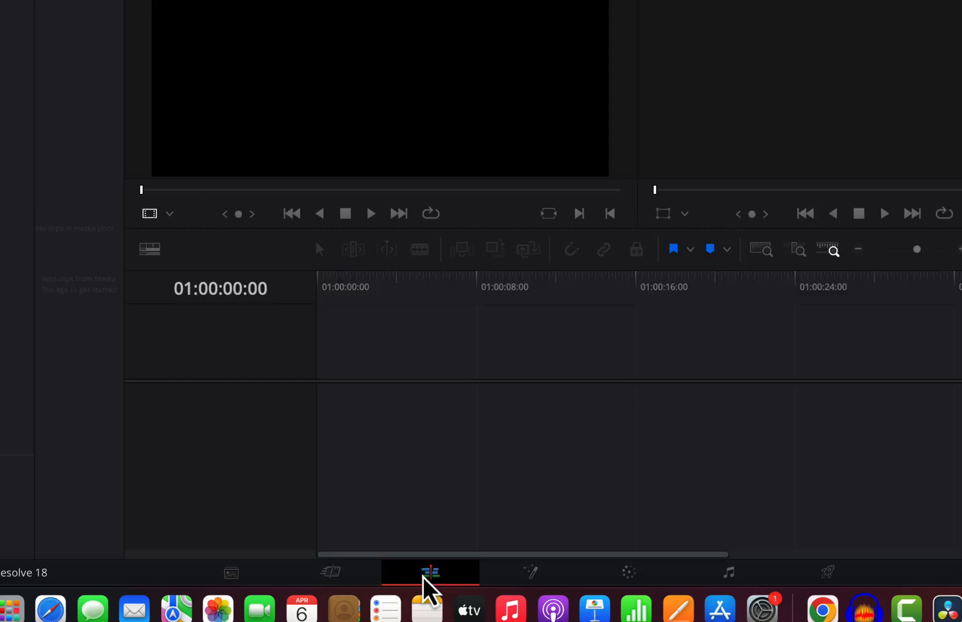
left_click(337, 581)
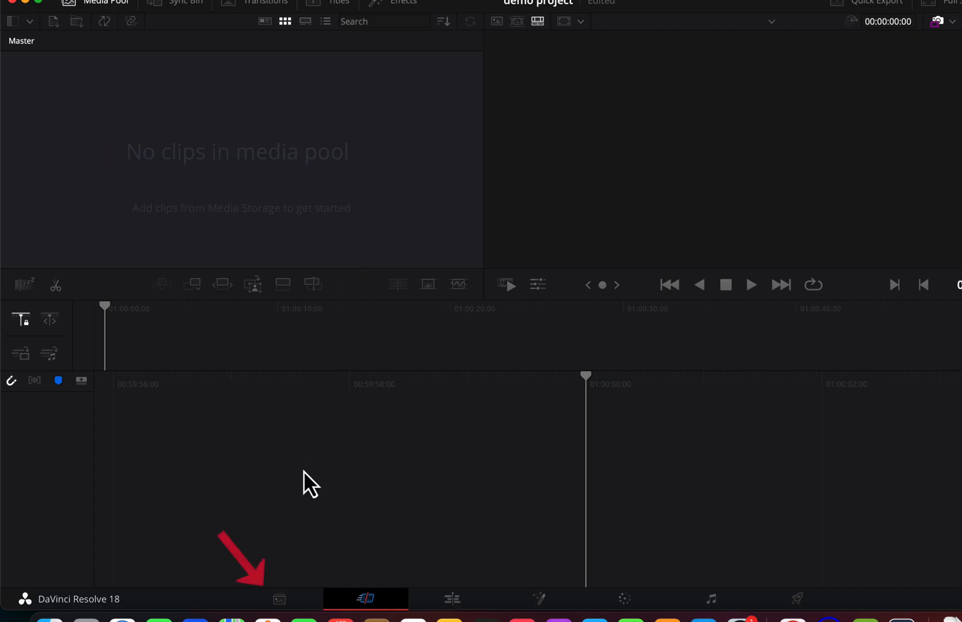
left_click(280, 600)
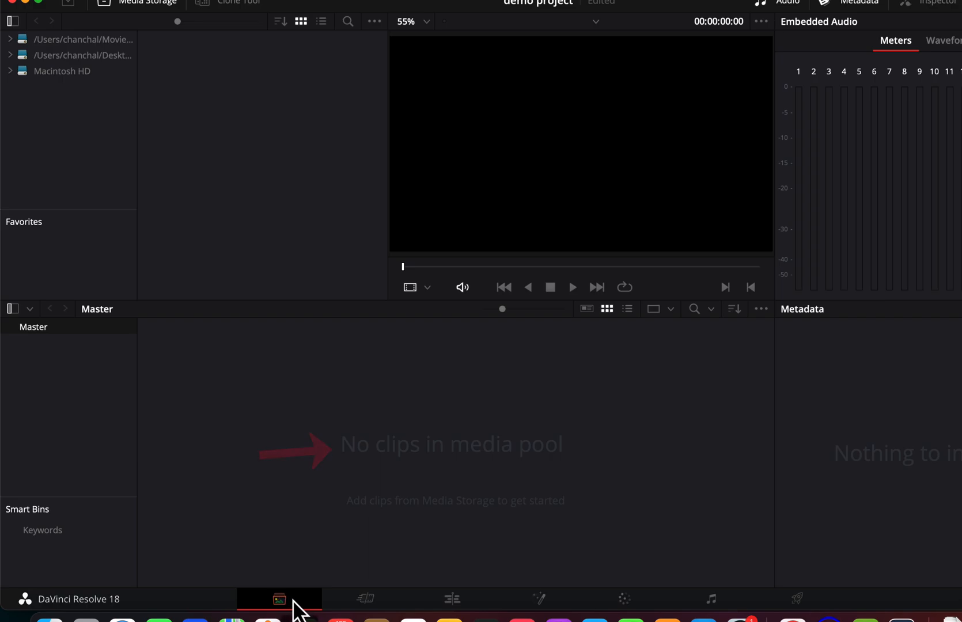
left_click(467, 604)
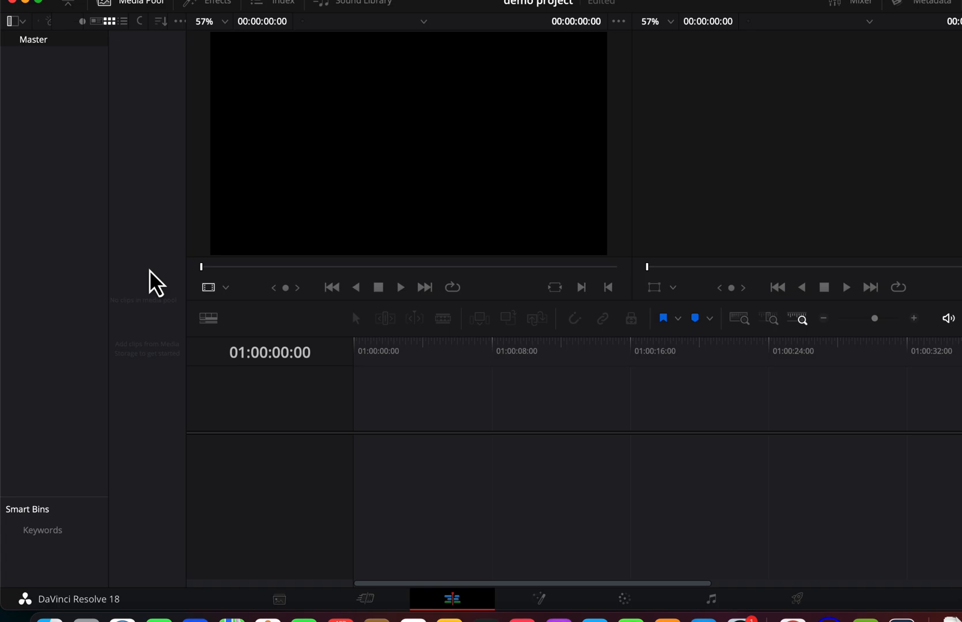
Step: On the Media page, browse Macintosh HD through the user's home folder and Desktop to the Stock videos folder inside Editing
left_click(280, 601)
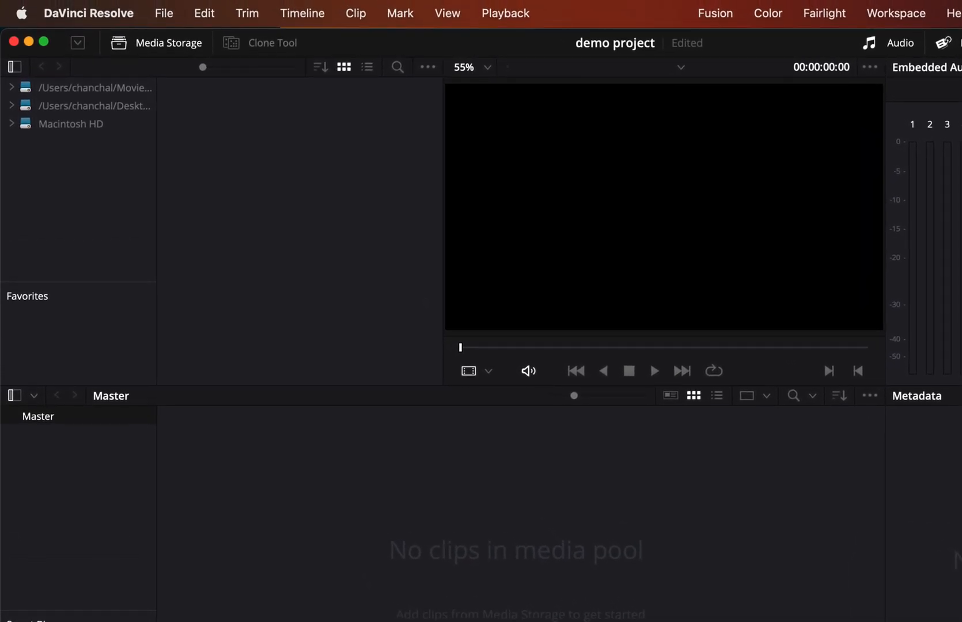
left_click(11, 125)
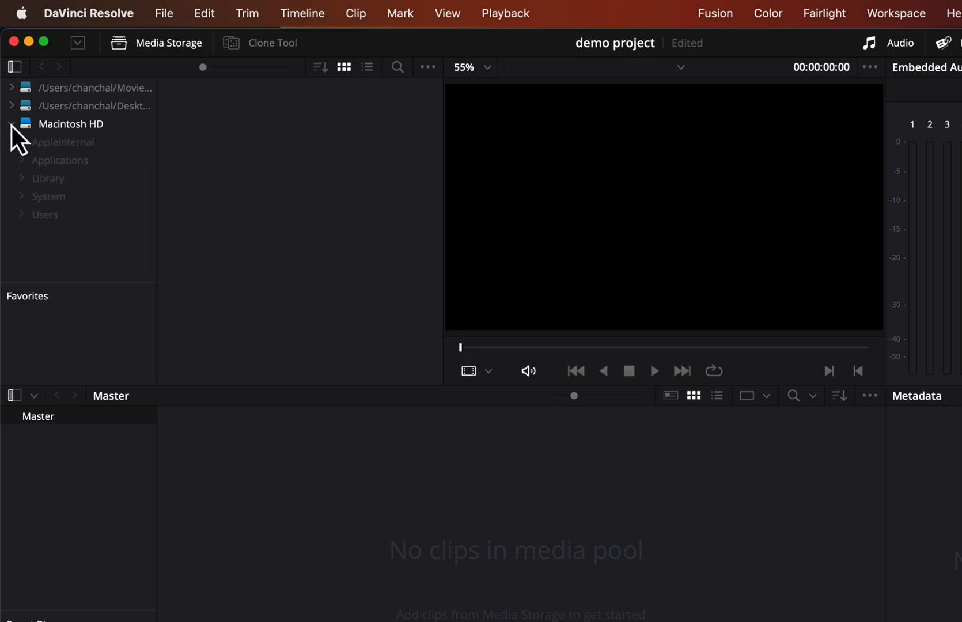
left_click(25, 216)
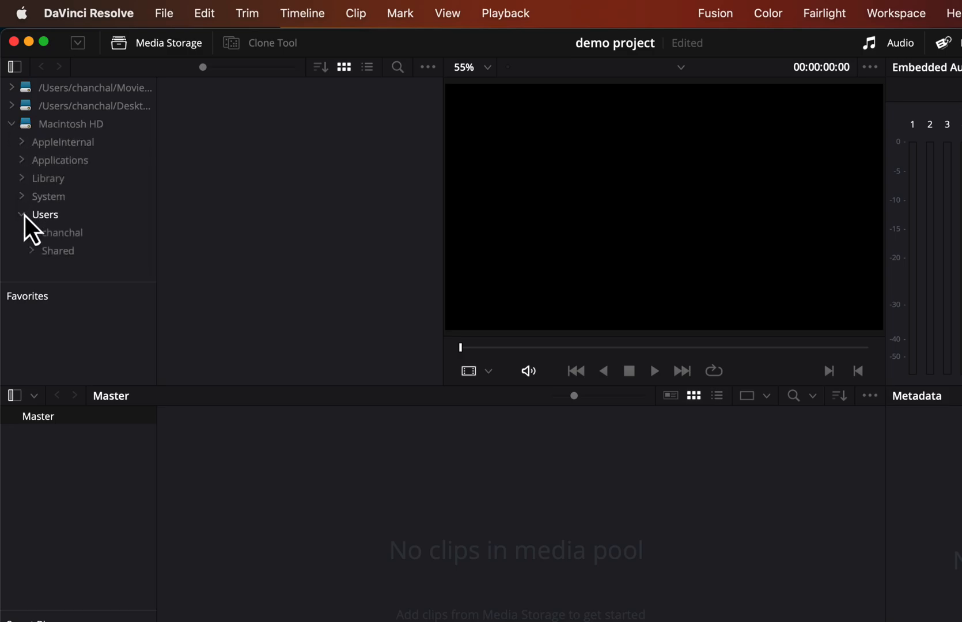
left_click(56, 233)
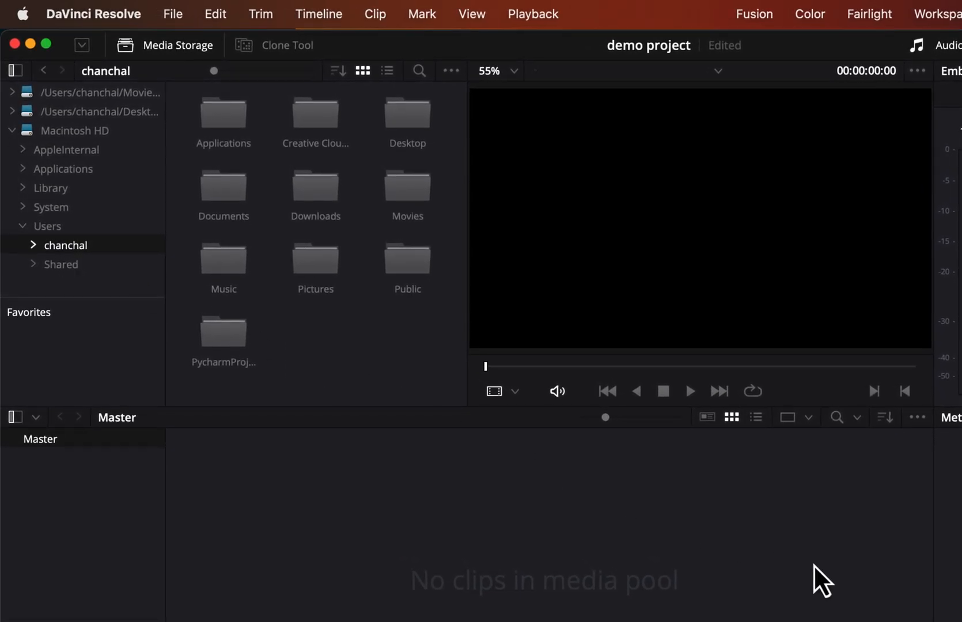
double_click(406, 122)
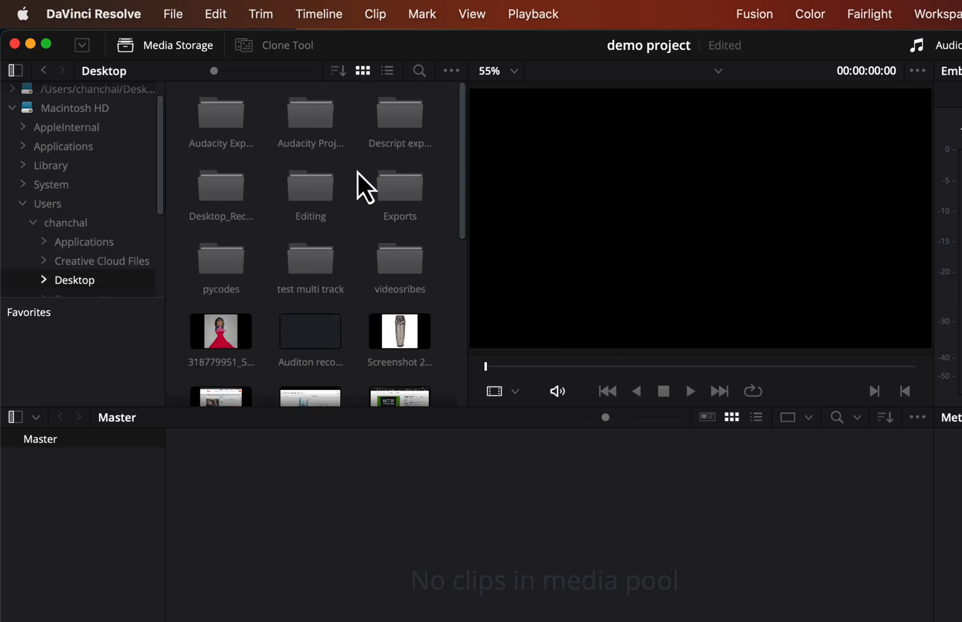
double_click(312, 203)
double_click(230, 196)
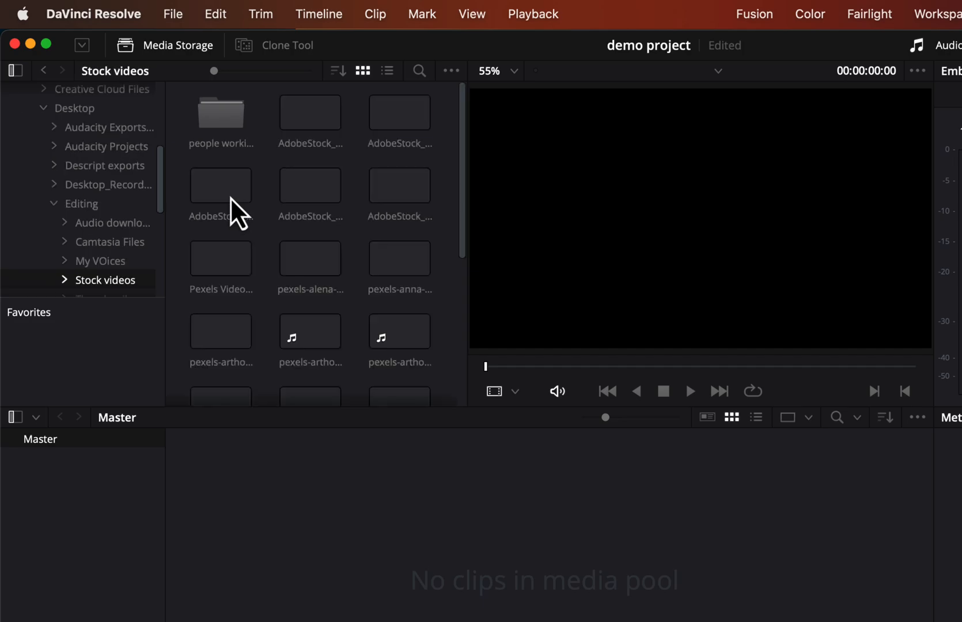
Step: Add Pexels Videos 2832316.mp4, changing the project frame rate to match, and the orange-background AdobeStock image to the media pool
left_click_drag(230, 266, 314, 539)
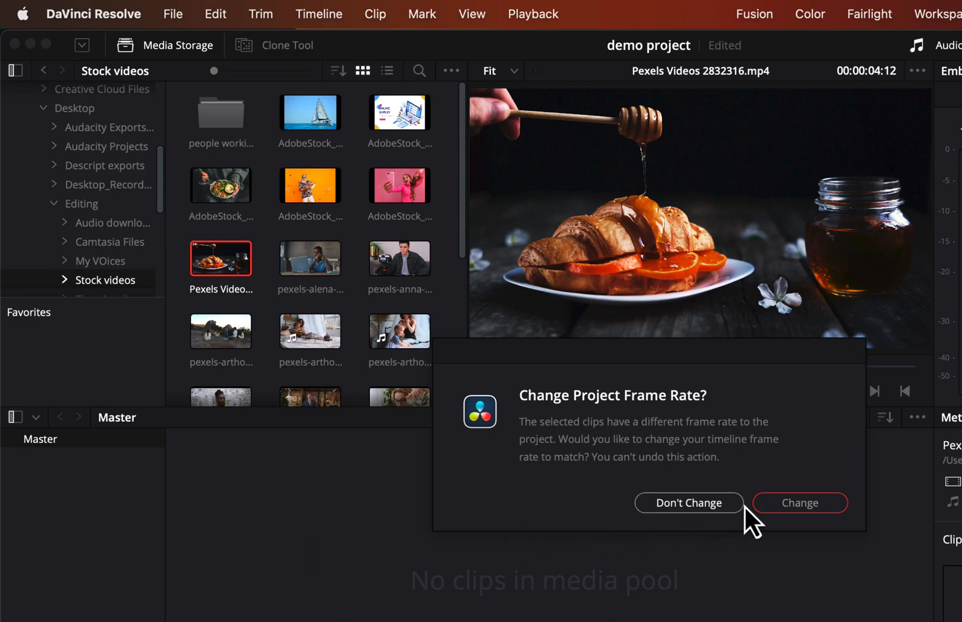
left_click(772, 503)
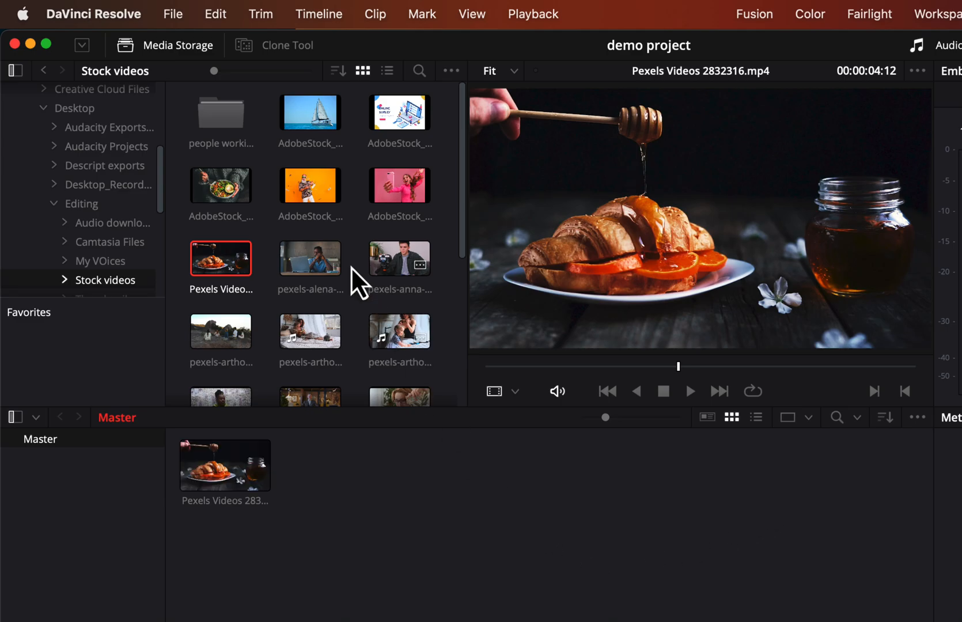
left_click(313, 196)
left_click_drag(312, 197, 341, 501)
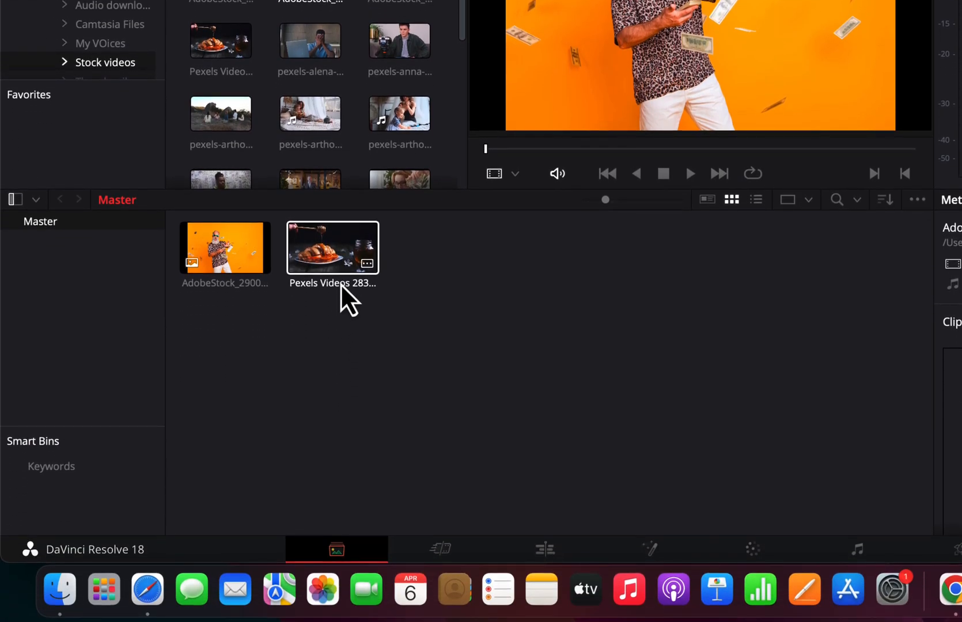
Step: From Finder, add all seven videos in Desktop > Editing > Stock videos > people working to the DaVinci Resolve media pool
left_click(64, 598)
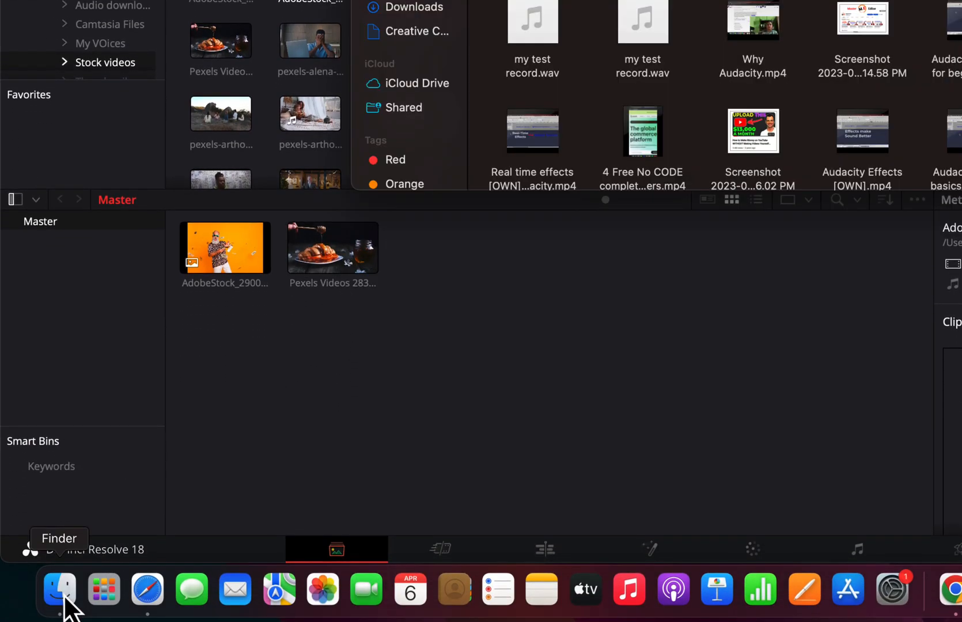
left_click(404, 68)
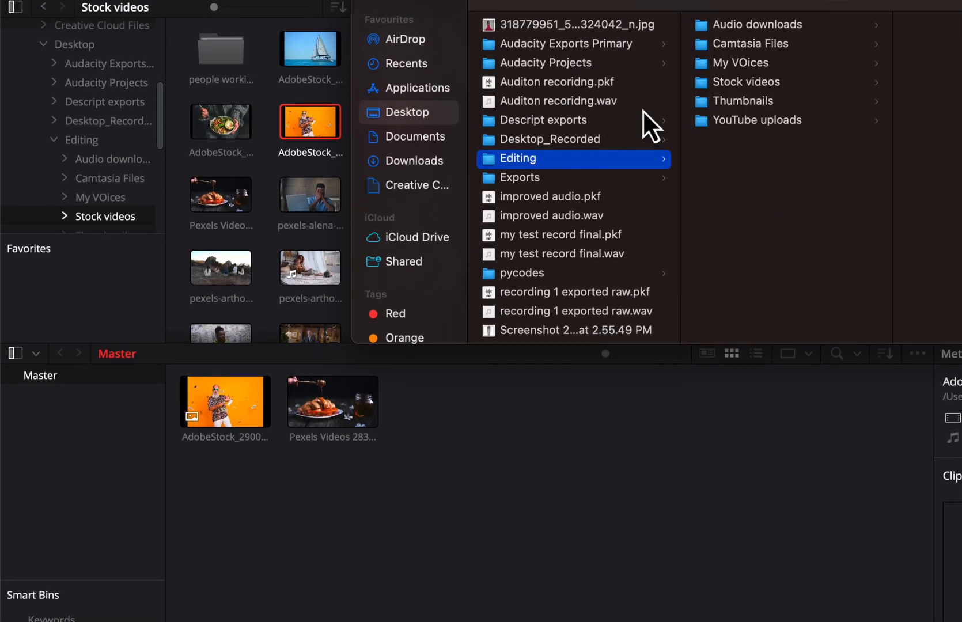
left_click(718, 81)
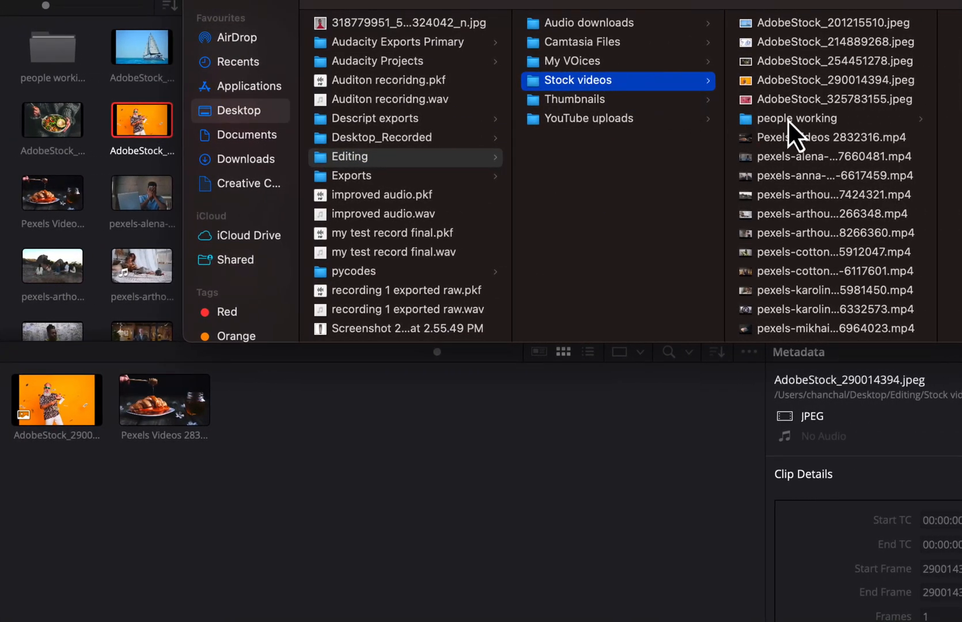
left_click(788, 120)
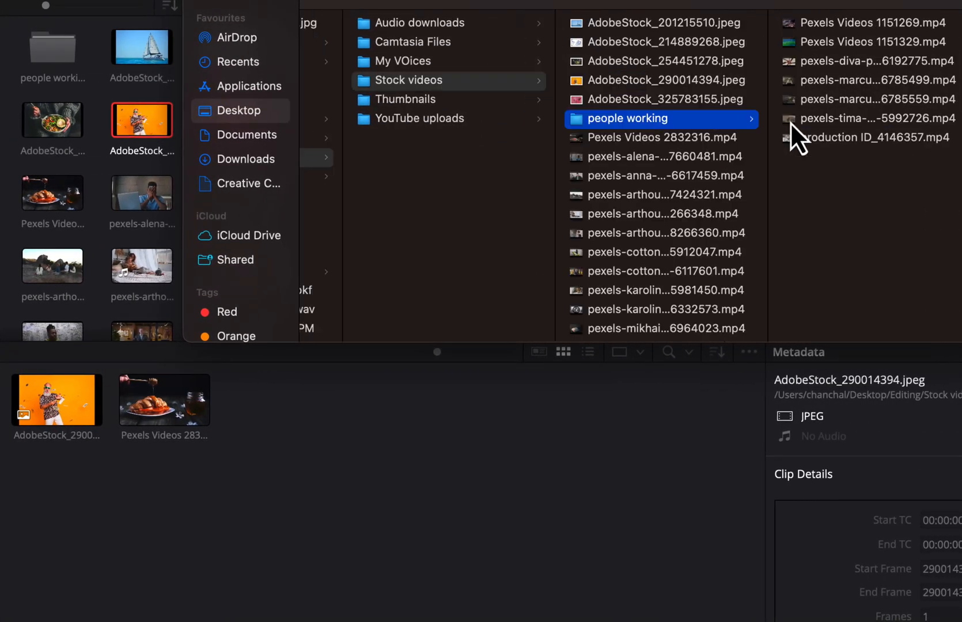
left_click_drag(829, 191, 824, 27)
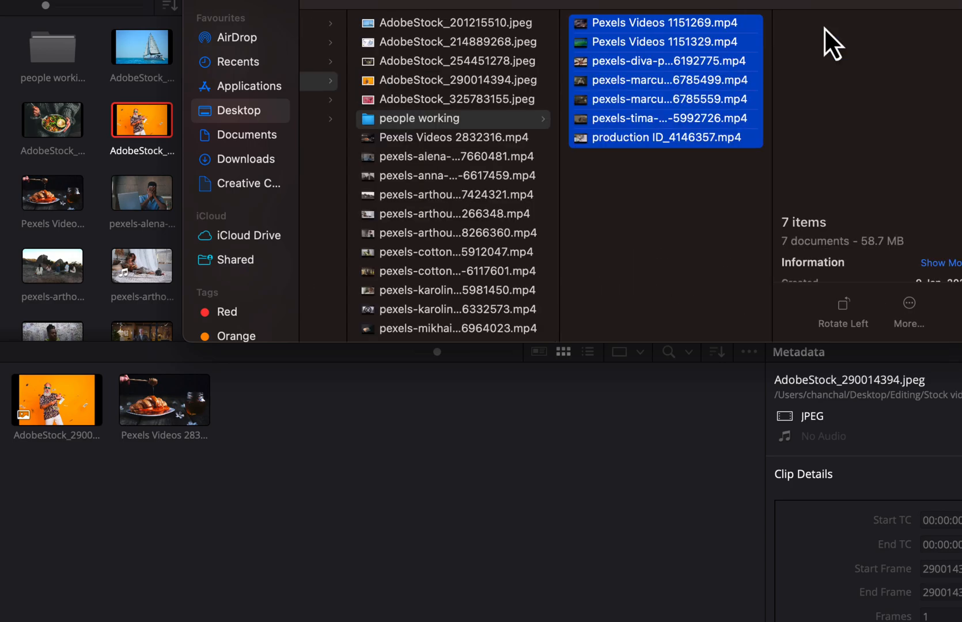
left_click_drag(710, 23, 411, 477)
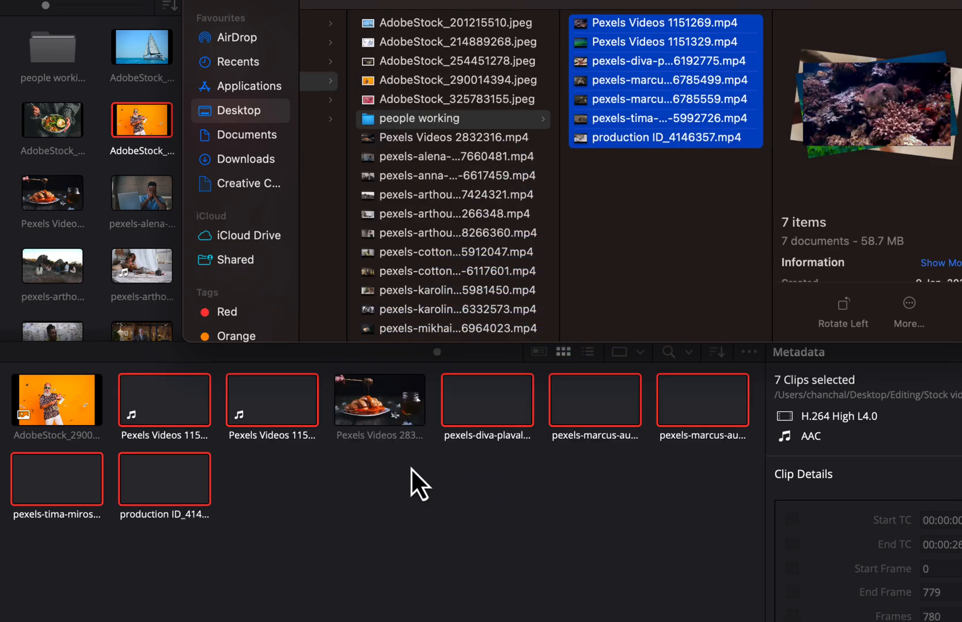
left_click(201, 1)
left_click(279, 583)
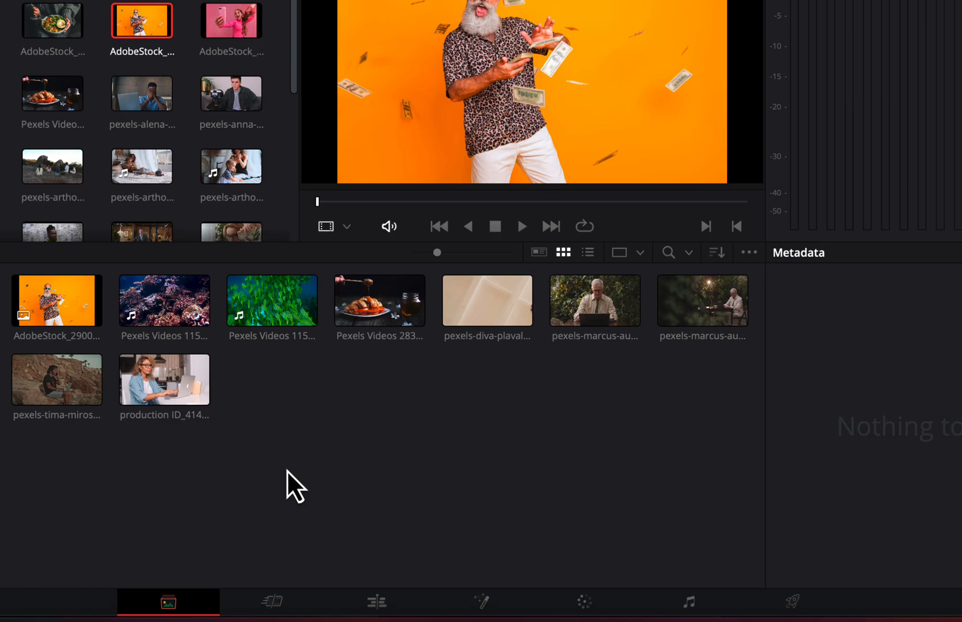
Step: View the Cut page, switch to the Edit page, and toggle the media pool off and back on
left_click(282, 598)
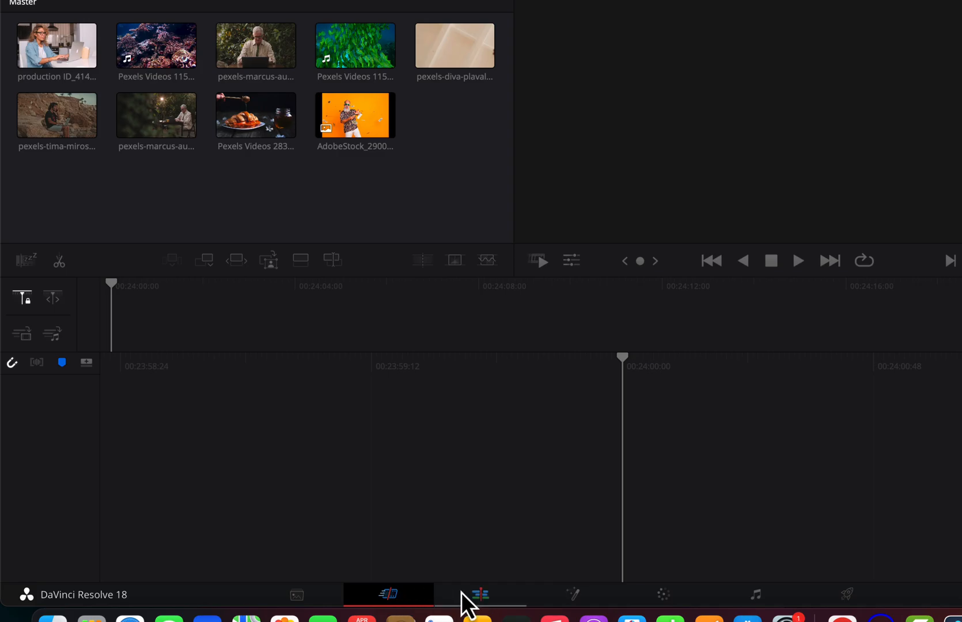
left_click(481, 594)
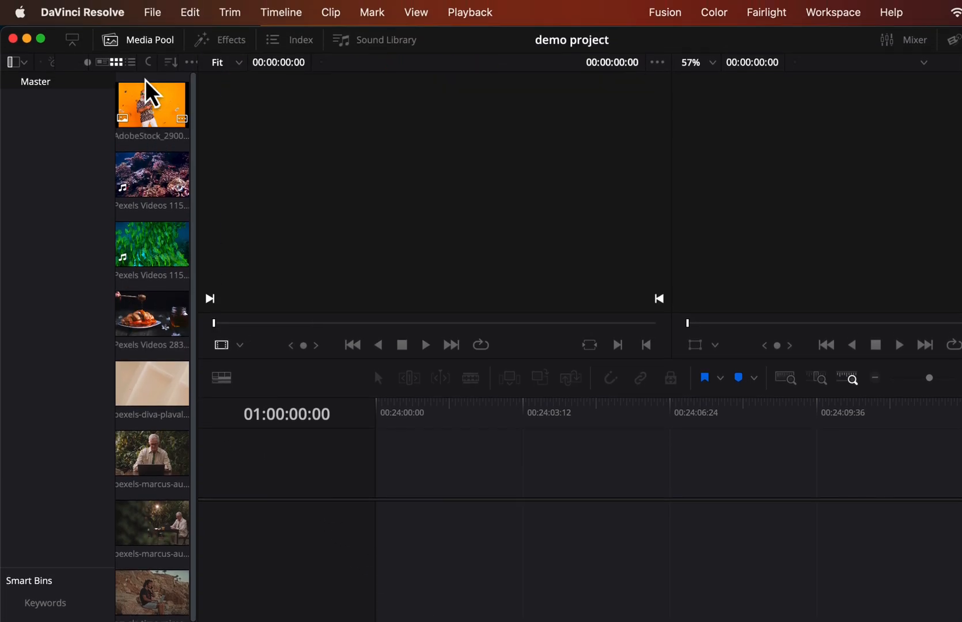
left_click(139, 40)
left_click(139, 46)
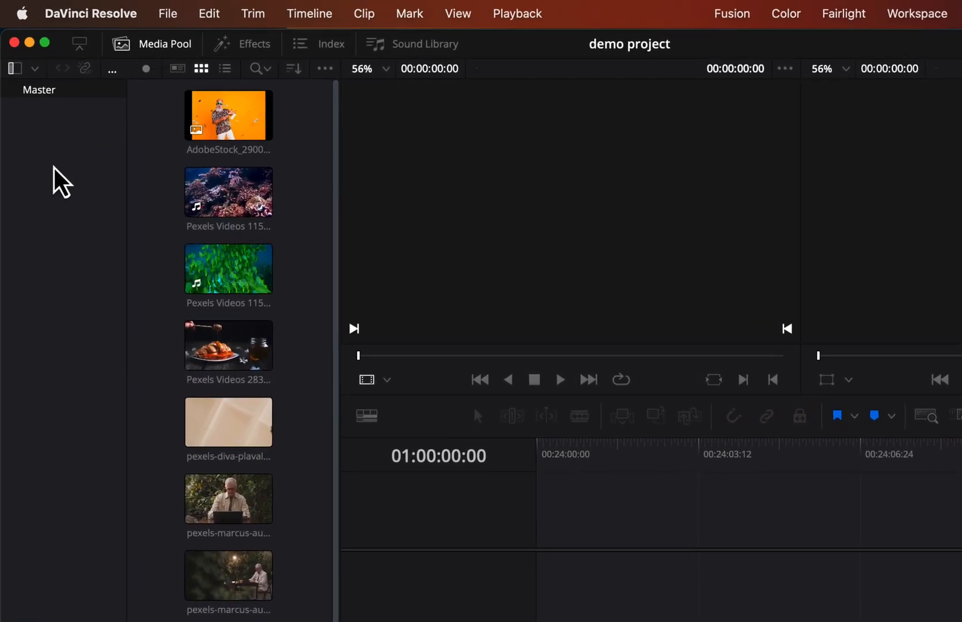
Step: Hide the media pool's bin list, try the pool at half height, and restore it to full height
left_click(15, 71)
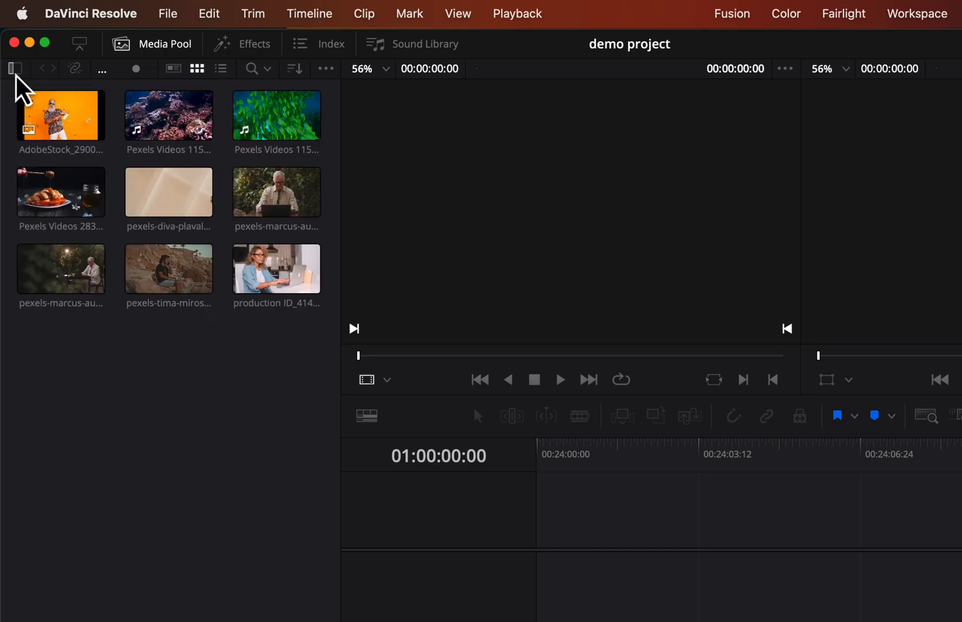
left_click(80, 46)
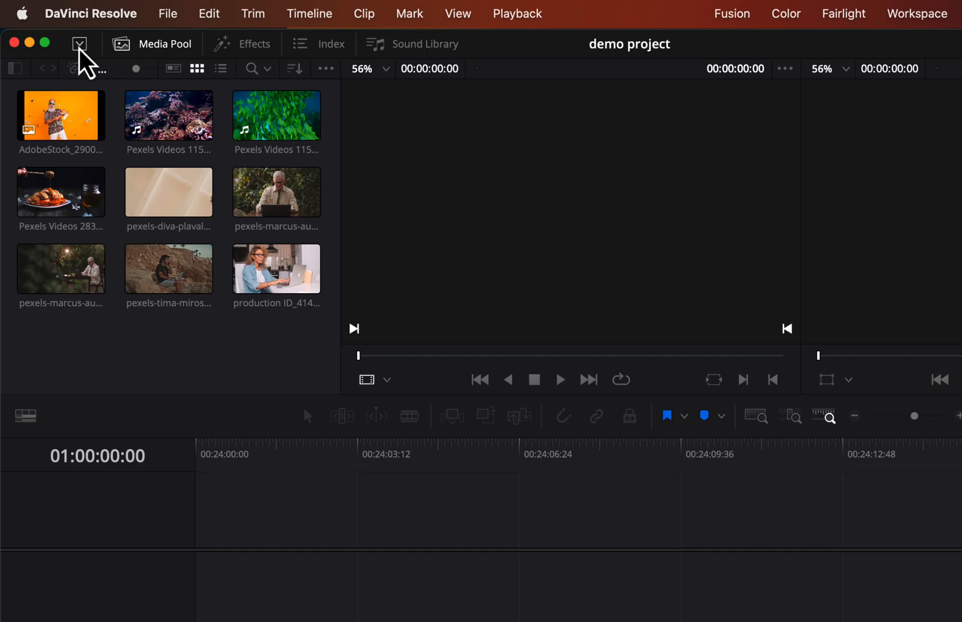
left_click(79, 46)
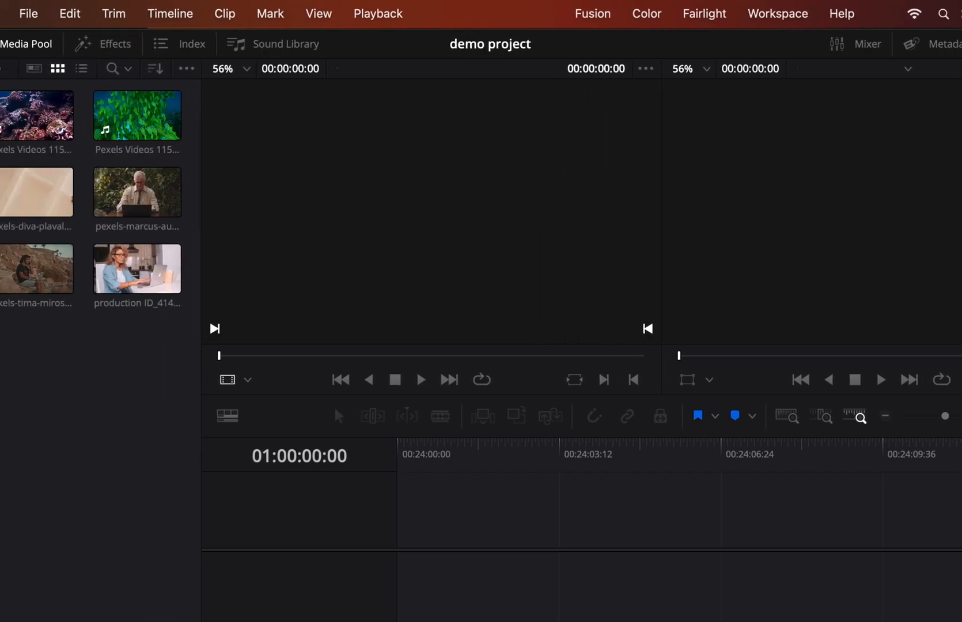
Step: Load several media pool items in turn into the source viewer, ending on the clip of the man on the rocks
double_click(73, 120)
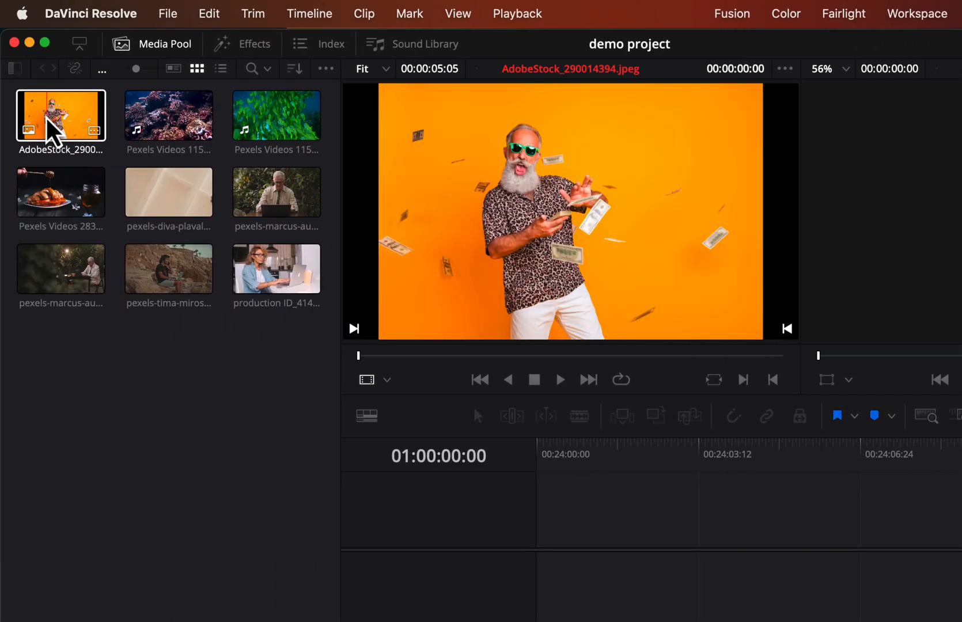
double_click(145, 120)
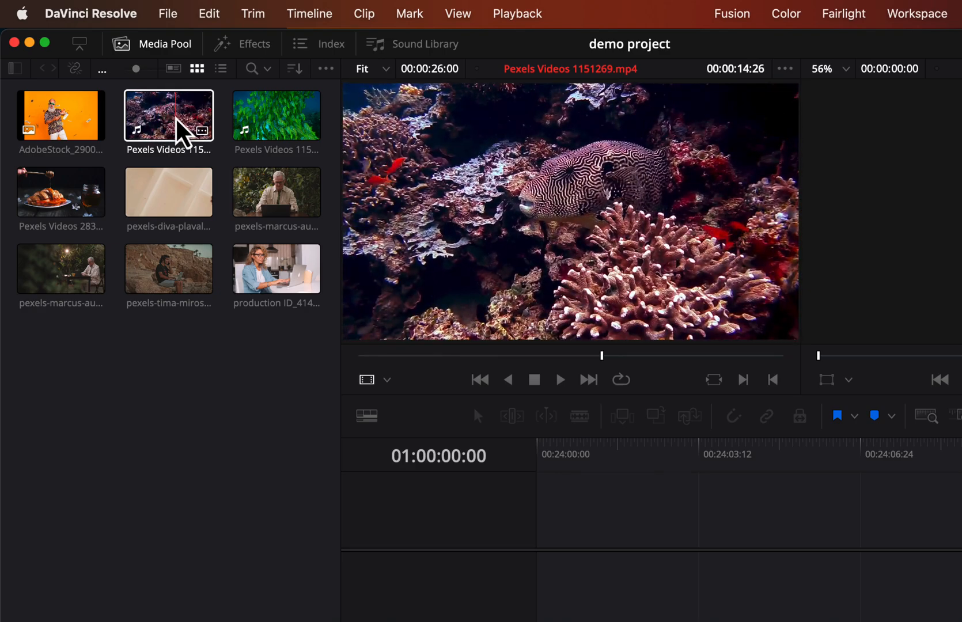
double_click(174, 199)
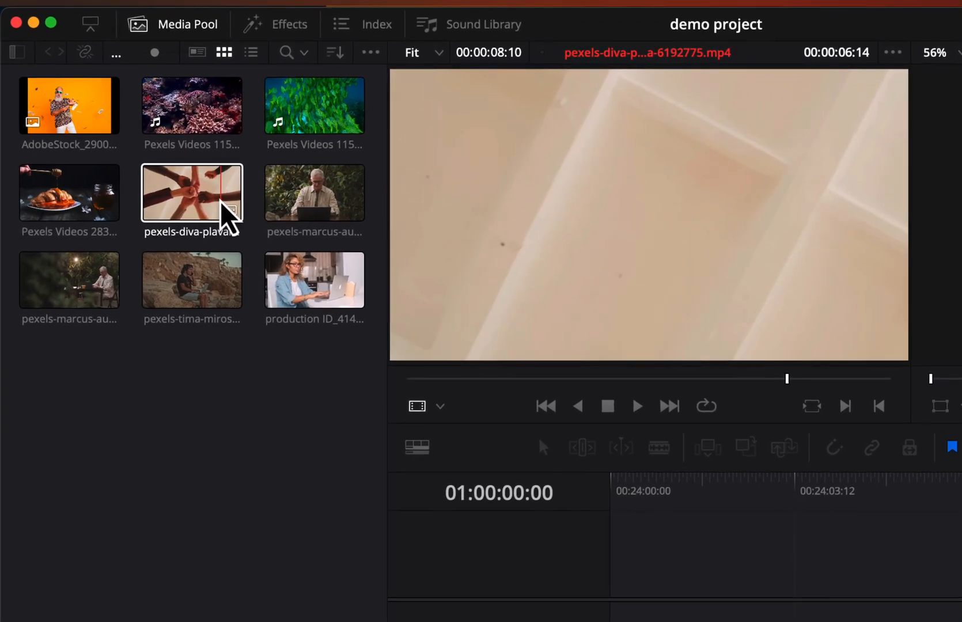
left_click(276, 215)
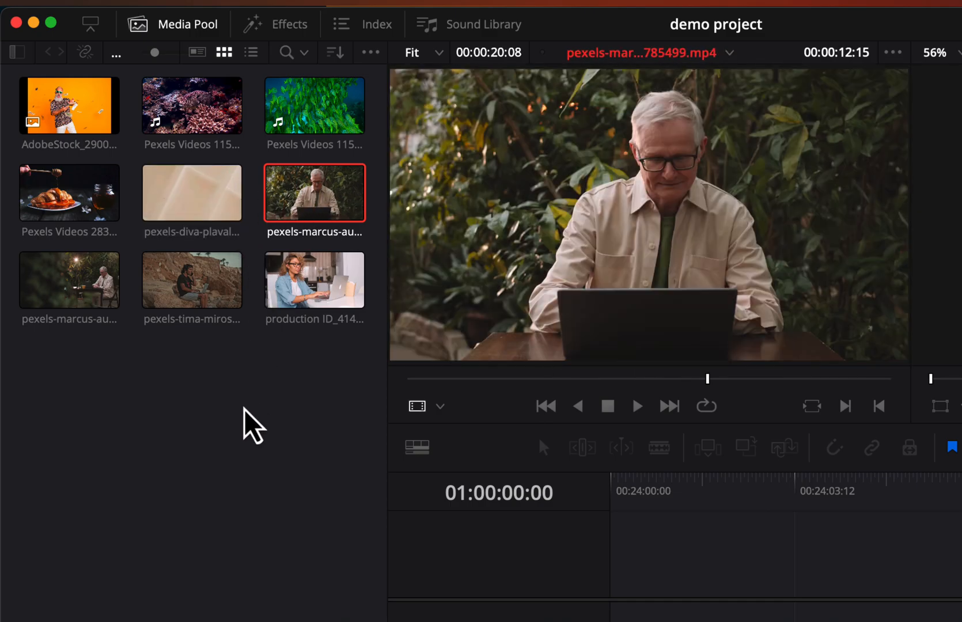
left_click(212, 292)
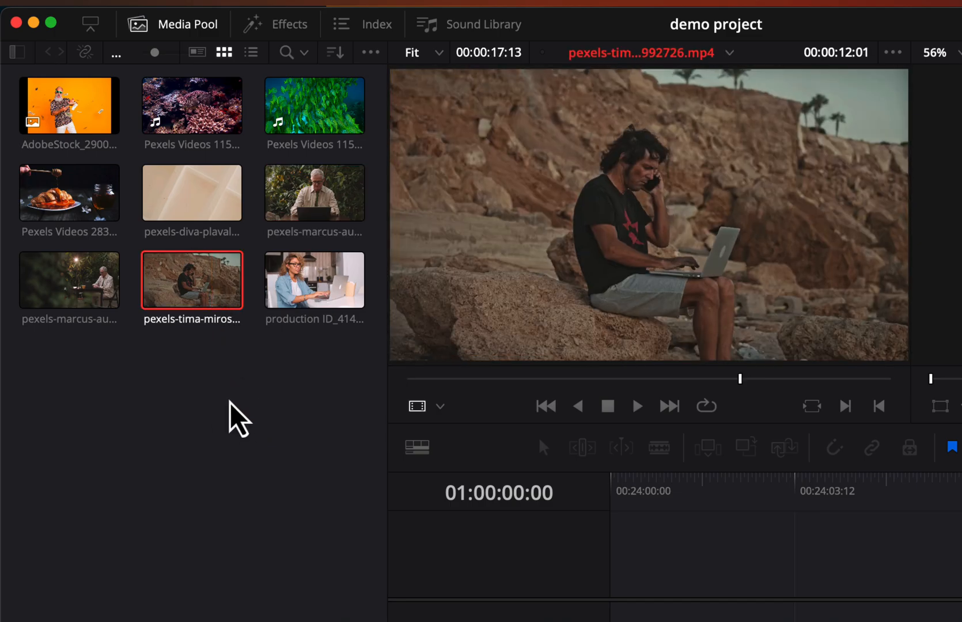
Step: Scrub through the loaded source clip, play it for a moment and stop playback
left_click_drag(445, 381, 523, 381)
left_click(637, 405)
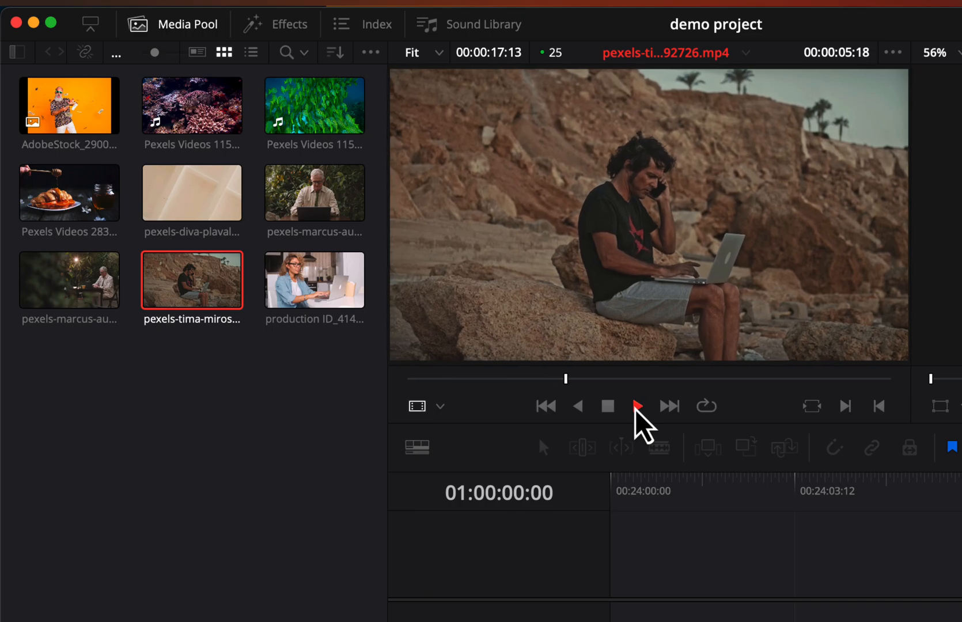
left_click(609, 406)
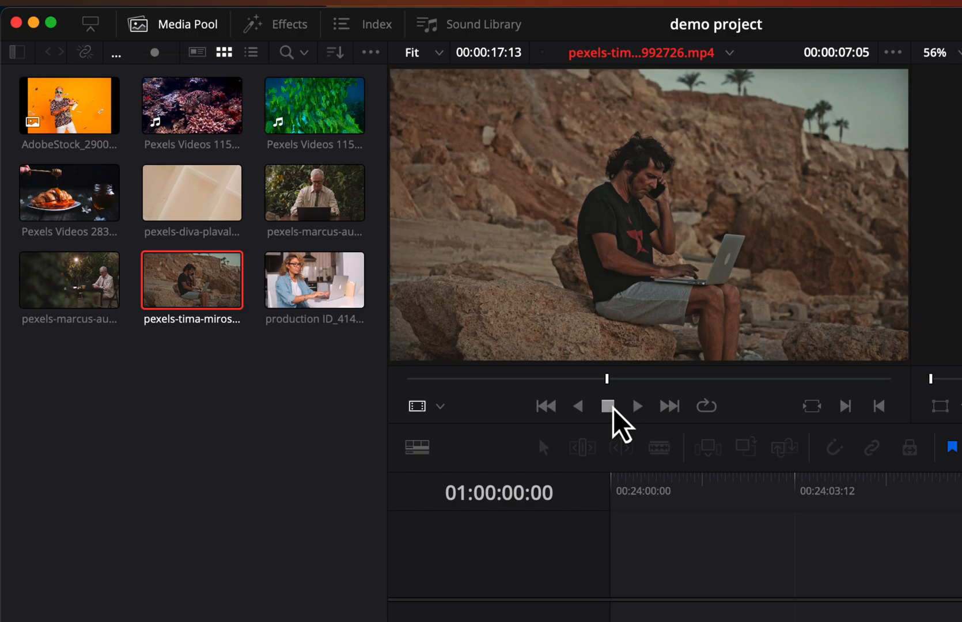
Step: Play the source clip forward from near its start, raise the speed through 2x to 4x, and stop
left_click(427, 378)
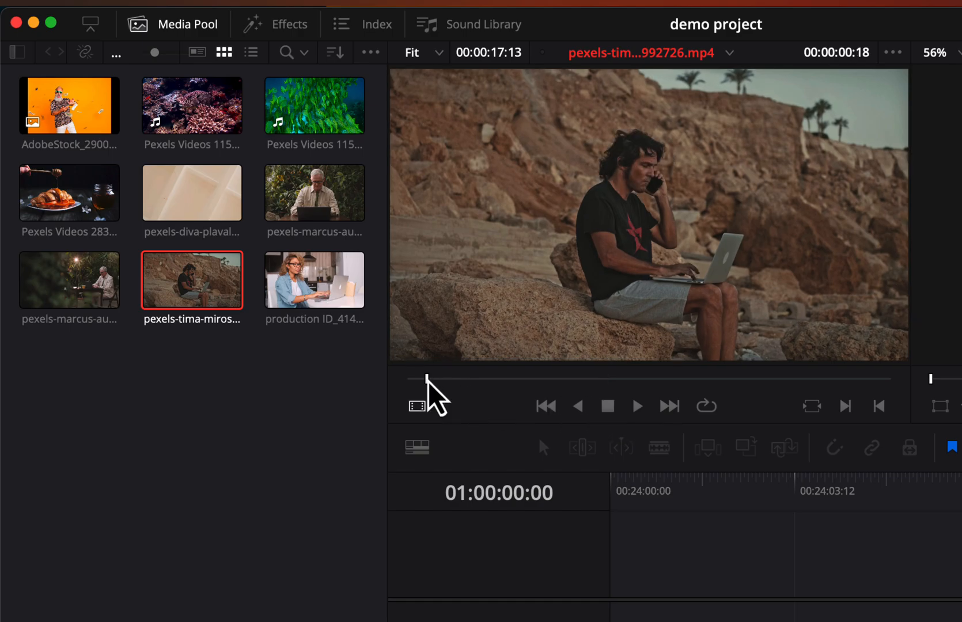
key("l")
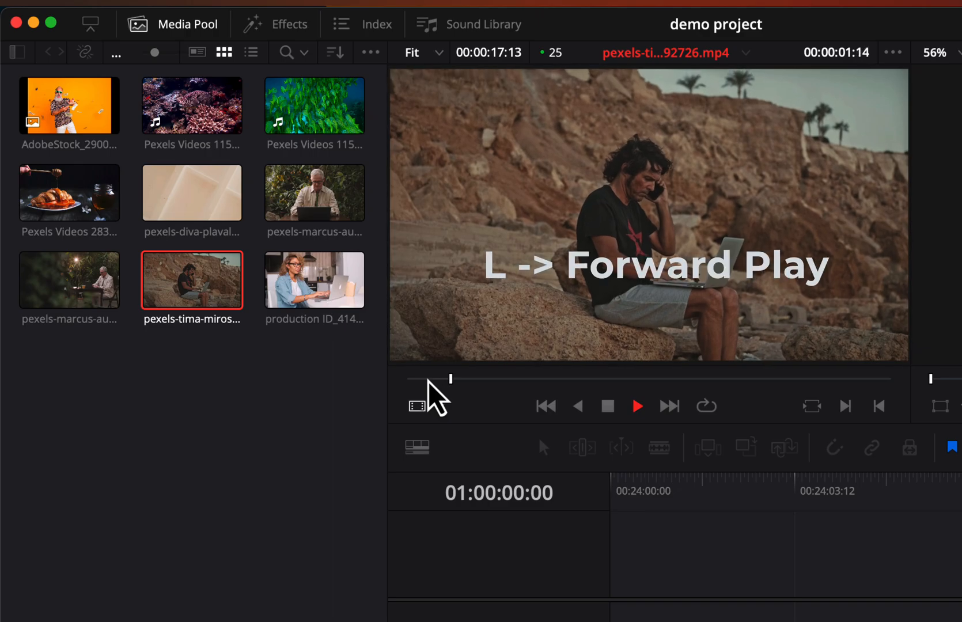
key("l")
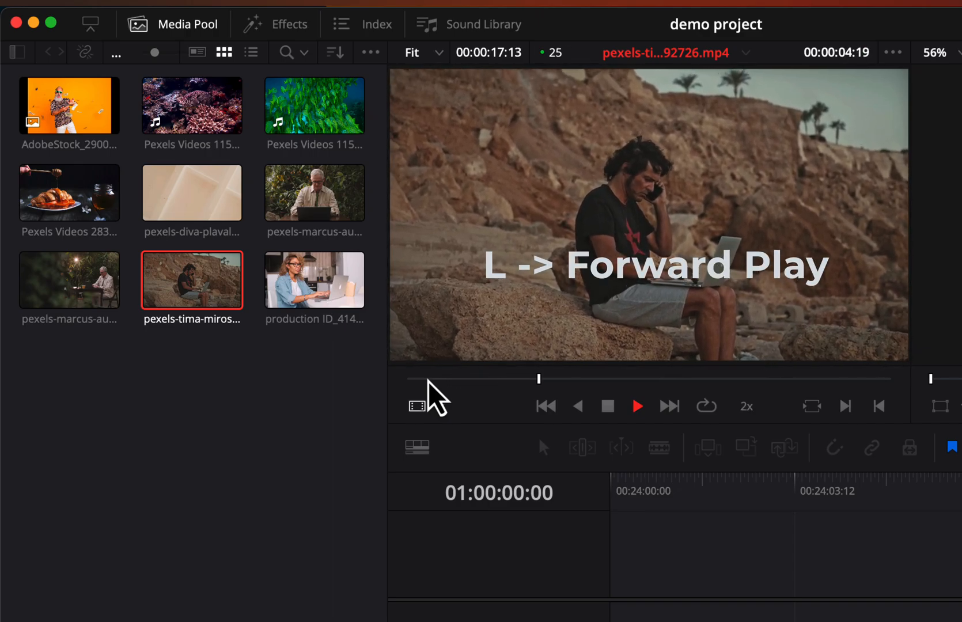
key("l")
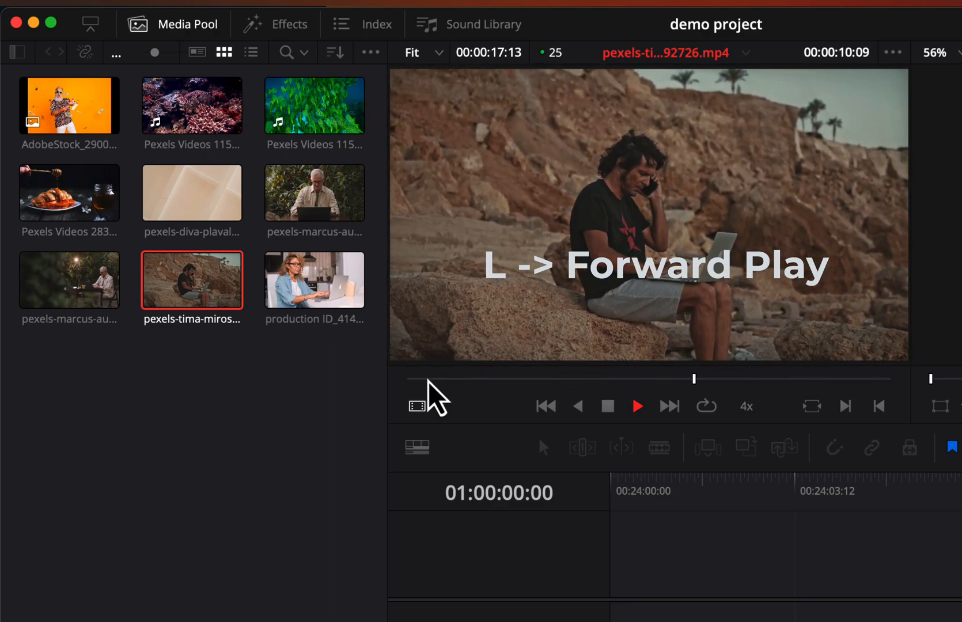
key("k")
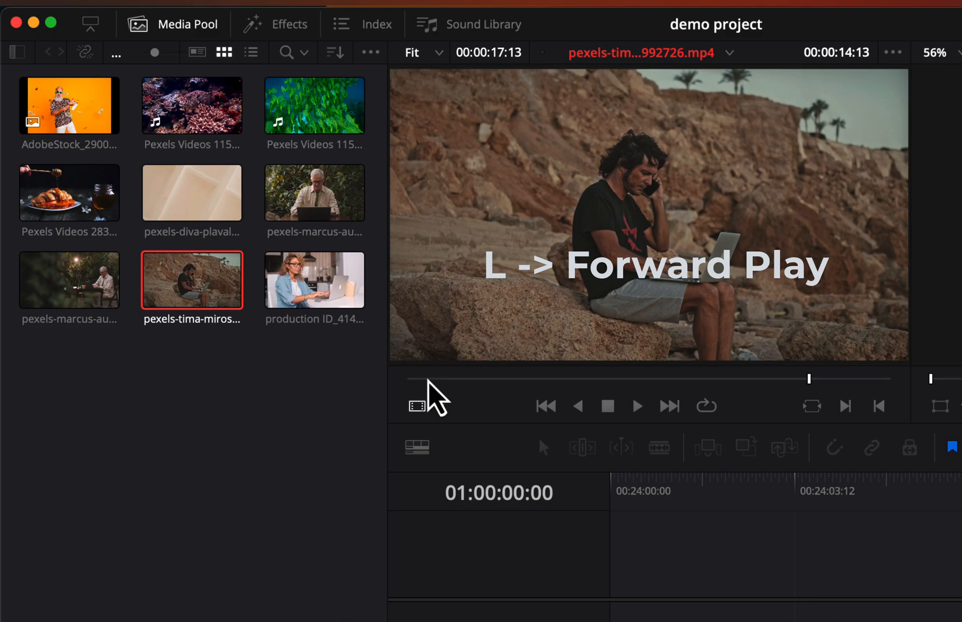
Step: Play the source clip backward at up to 4x, stop, and park its playhead at 00:00:06:21
key("j")
key("j")
key("j")
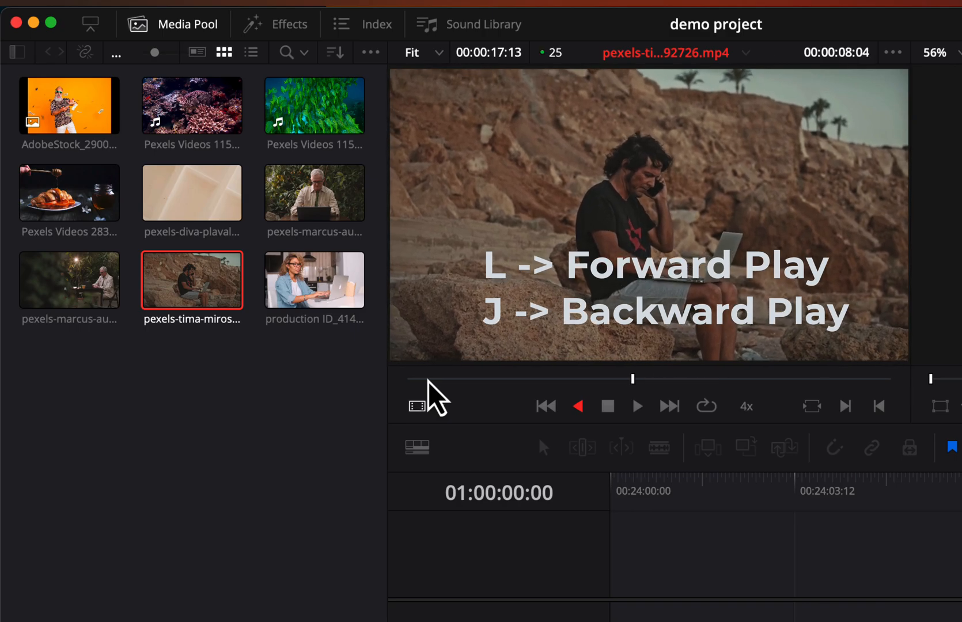
key("k")
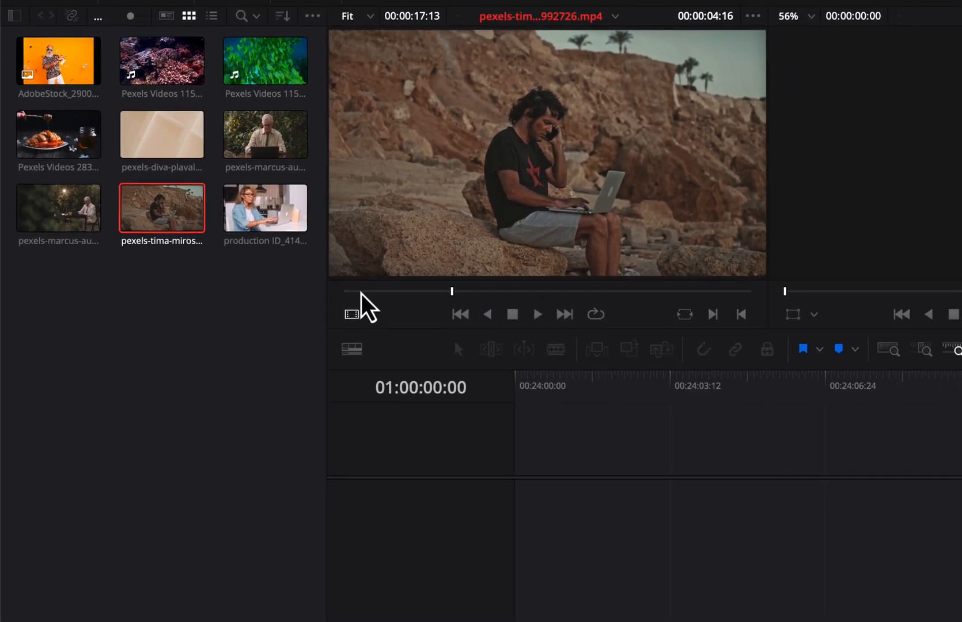
left_click_drag(449, 291, 499, 290)
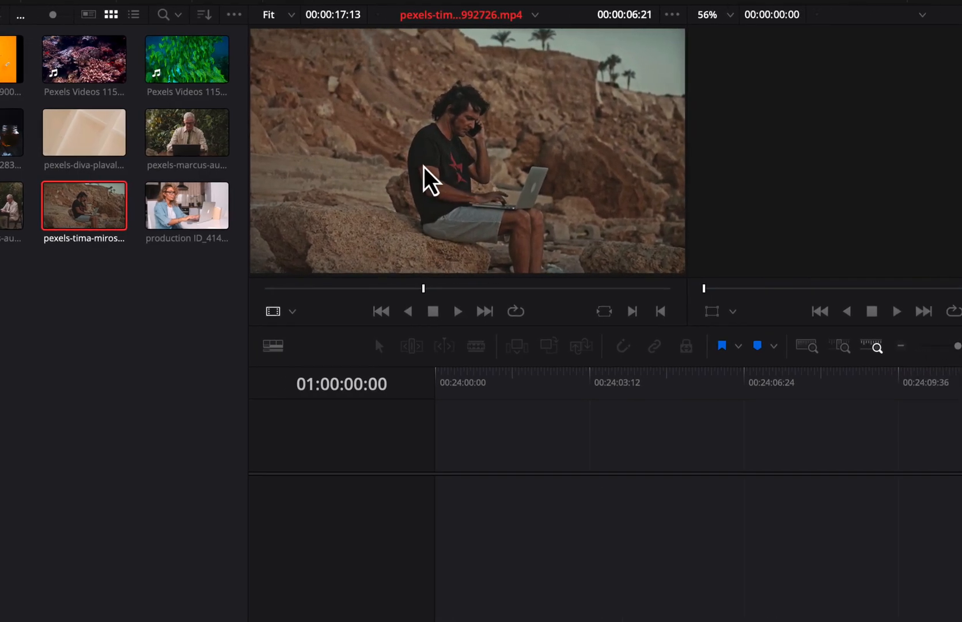
Step: Place the loaded clip on Video 1 of a new timeline starting at 01:00:00:00, with the timeline fitted to full extent
left_click_drag(492, 139, 568, 393)
left_click_drag(334, 409, 351, 518)
mouse_move(502, 499)
left_mouse_down()
mouse_move(458, 504)
mouse_move(488, 500)
mouse_move(479, 501)
left_mouse_up()
left_click(643, 349)
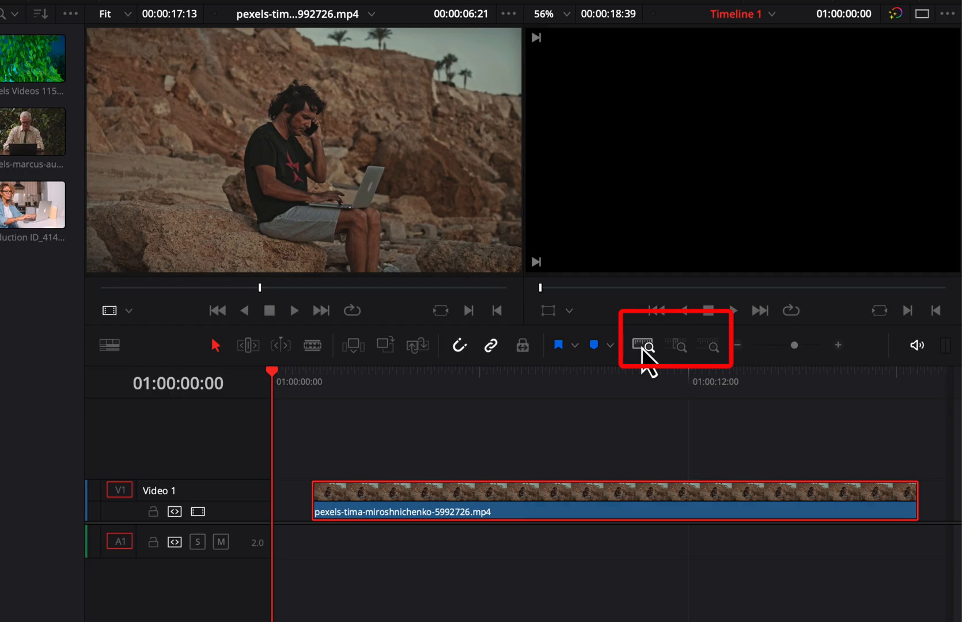
left_click_drag(594, 510, 539, 512)
Step: Scrub the timeline to 01:00:04:48 and delete the clip from Video 1
left_click_drag(274, 373, 450, 385)
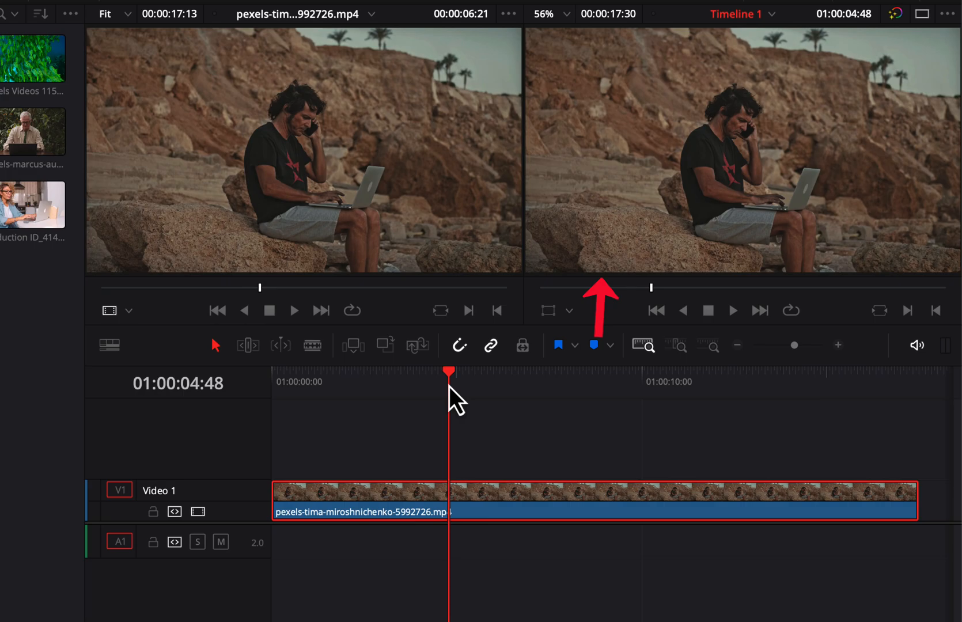
key("Delete")
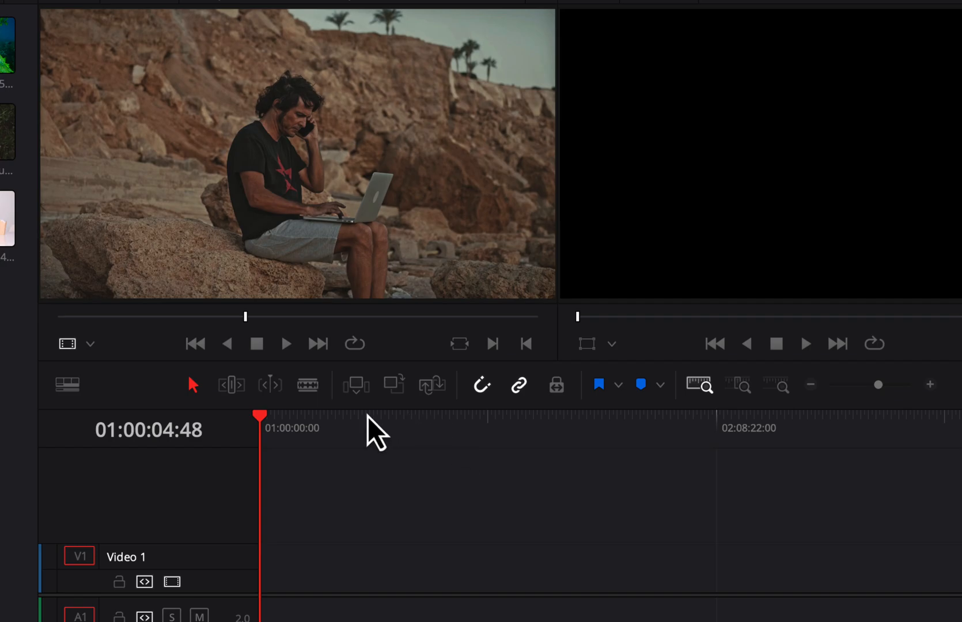
Step: Set an In point on the source clip roughly a fifth of the way through
left_click(90, 317)
left_click_drag(91, 321, 144, 315)
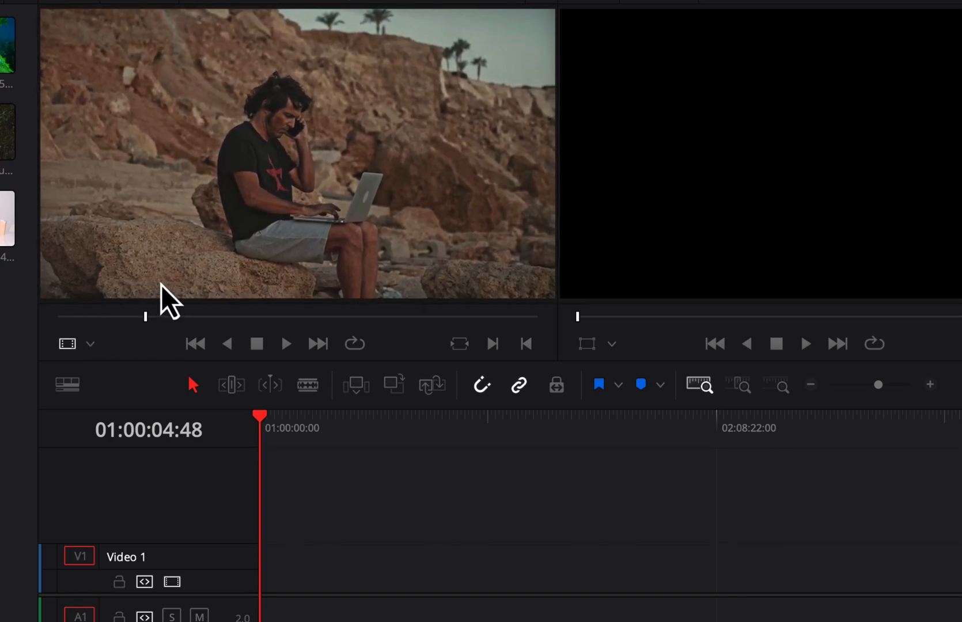
key("i")
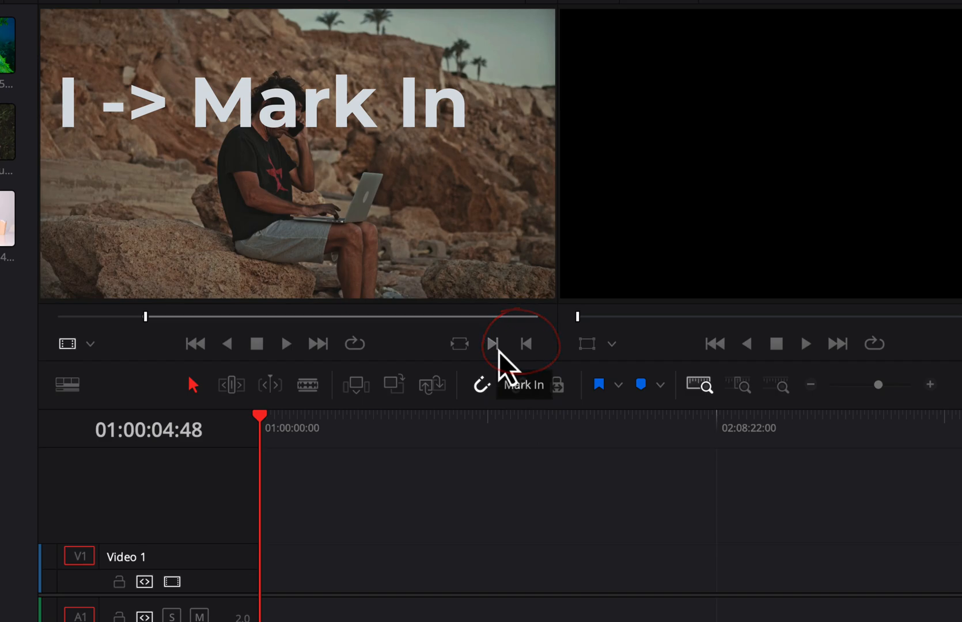
Step: Move the source clip's In point near its start, set the Out point about two-thirds through, and scrub within the marked range
left_click_drag(136, 319, 89, 322)
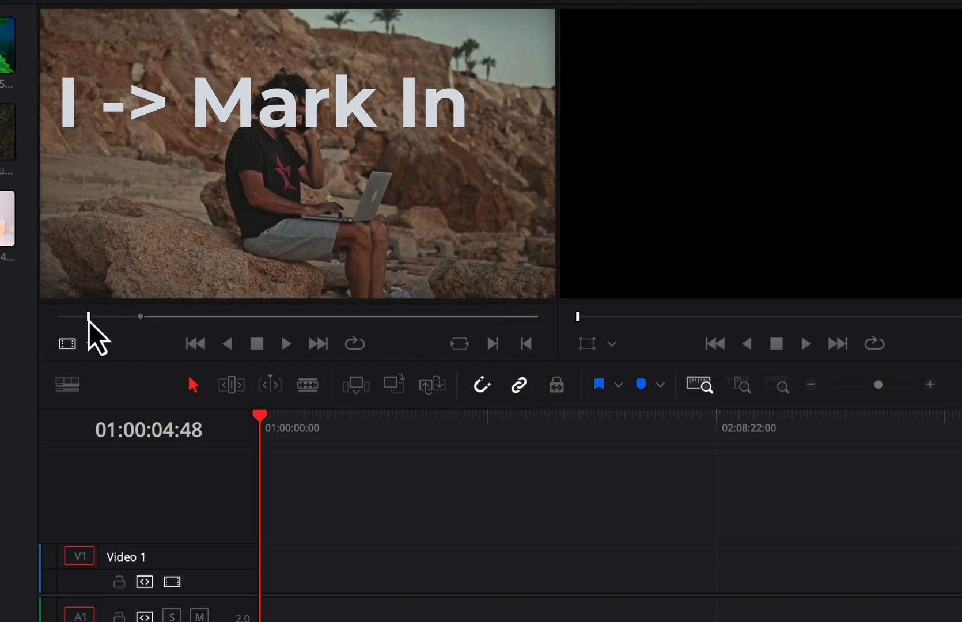
left_click(493, 347)
left_click_drag(402, 320, 365, 332)
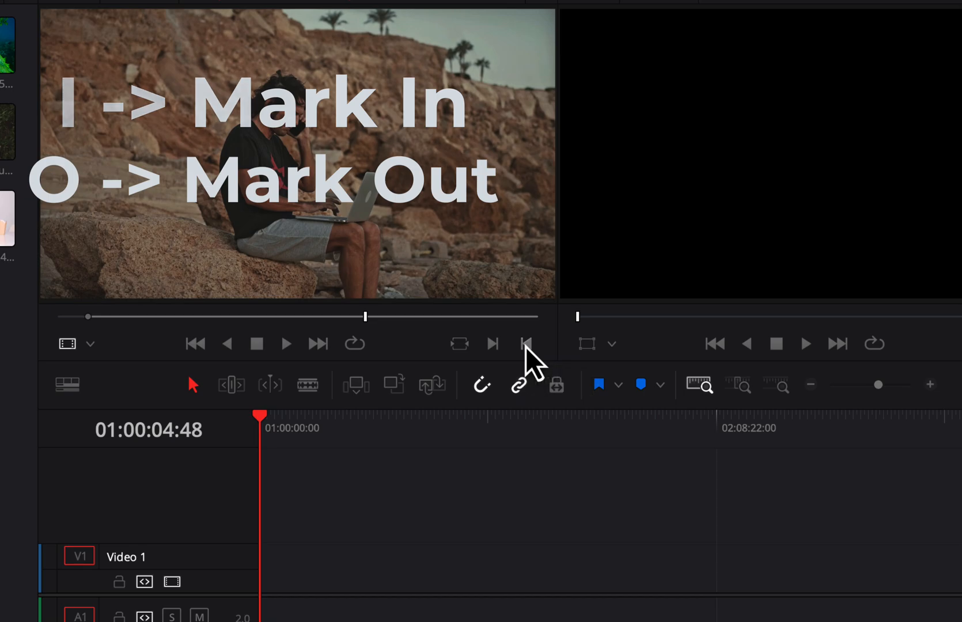
left_click(238, 317)
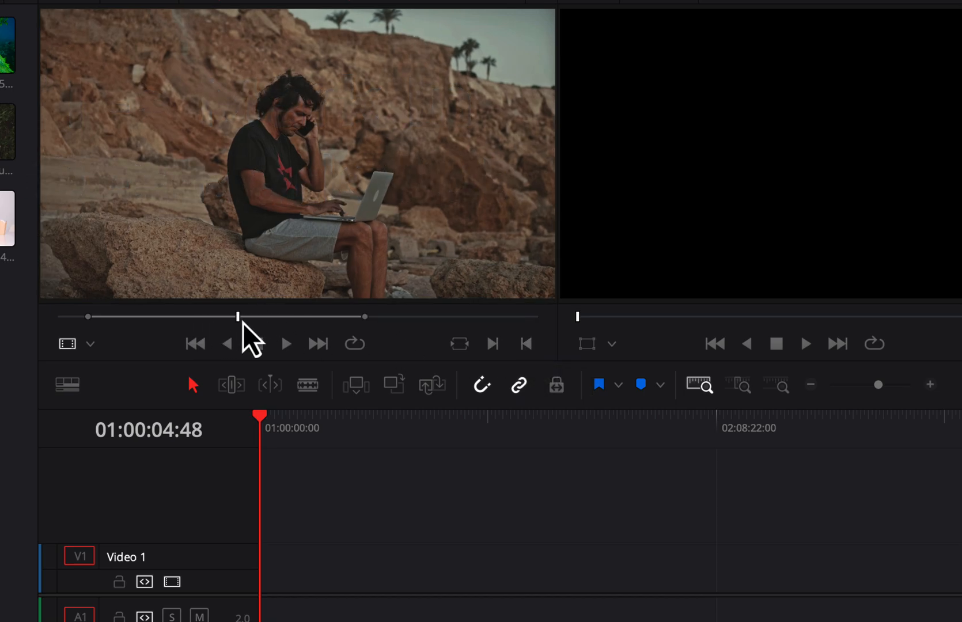
left_click_drag(228, 318, 303, 316)
Step: Place the marked range of the source clip on Video 1, scrub the timeline to 01:00:14:37, and delete the clip
left_click_drag(262, 202, 371, 596)
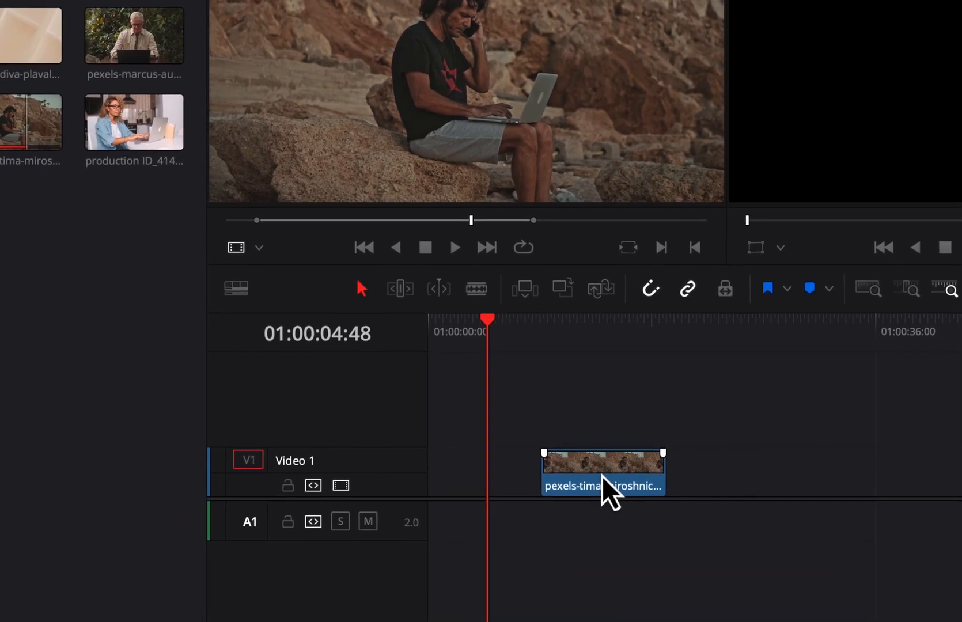
left_click_drag(492, 318, 612, 327)
left_click(589, 455)
key("Delete")
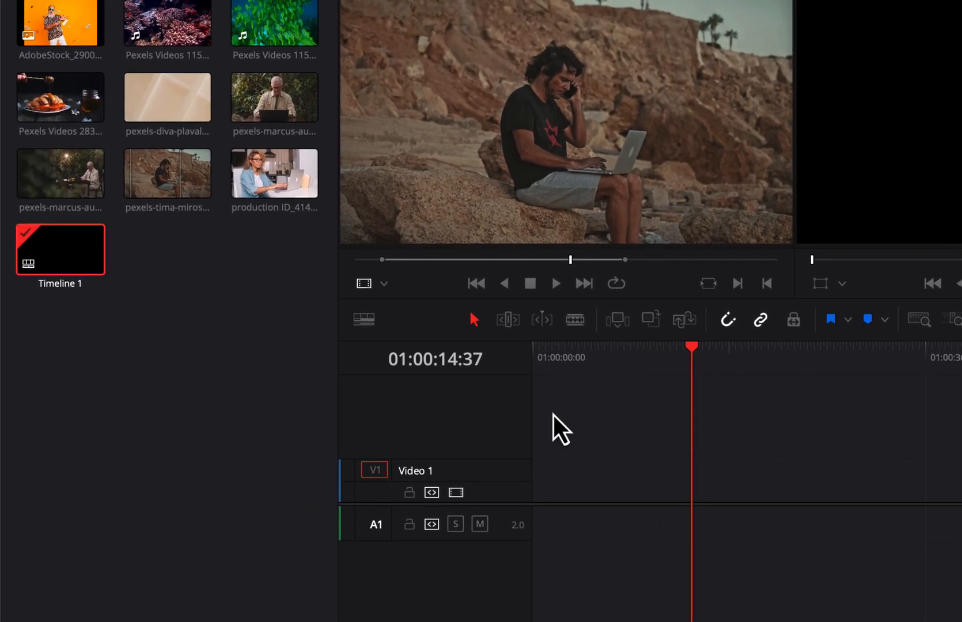
Step: Place the croissant clip from the media pool on Video 1, scrub over it to 01:00:15:55, and delete it
left_click(73, 114)
left_click_drag(47, 101, 641, 477)
mouse_move(692, 355)
left_mouse_down()
mouse_move(676, 354)
mouse_move(707, 353)
left_mouse_up()
left_click(682, 472)
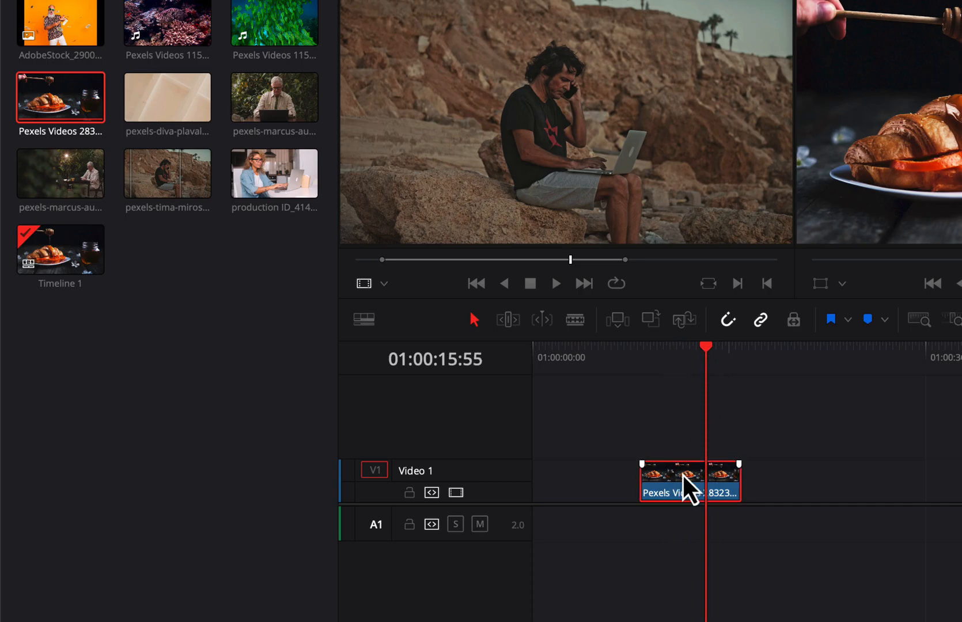
key("Delete")
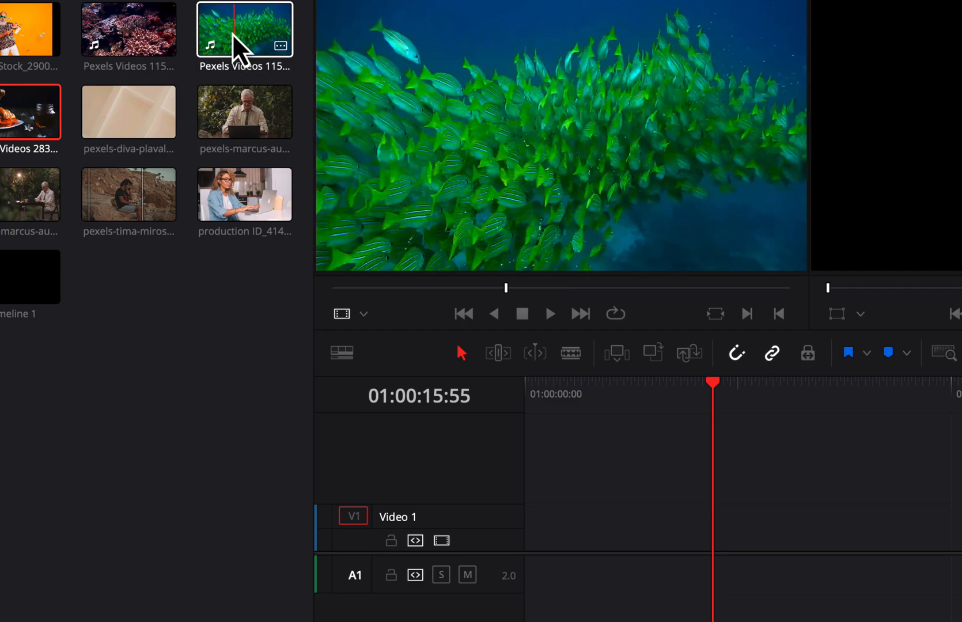
Step: Place the green fish clip Pexels Videos 1151329.mp4 with its linked audio on the timeline and slide both parts together along the tracks
left_click(227, 26)
left_click_drag(227, 26, 586, 534)
left_click(721, 535)
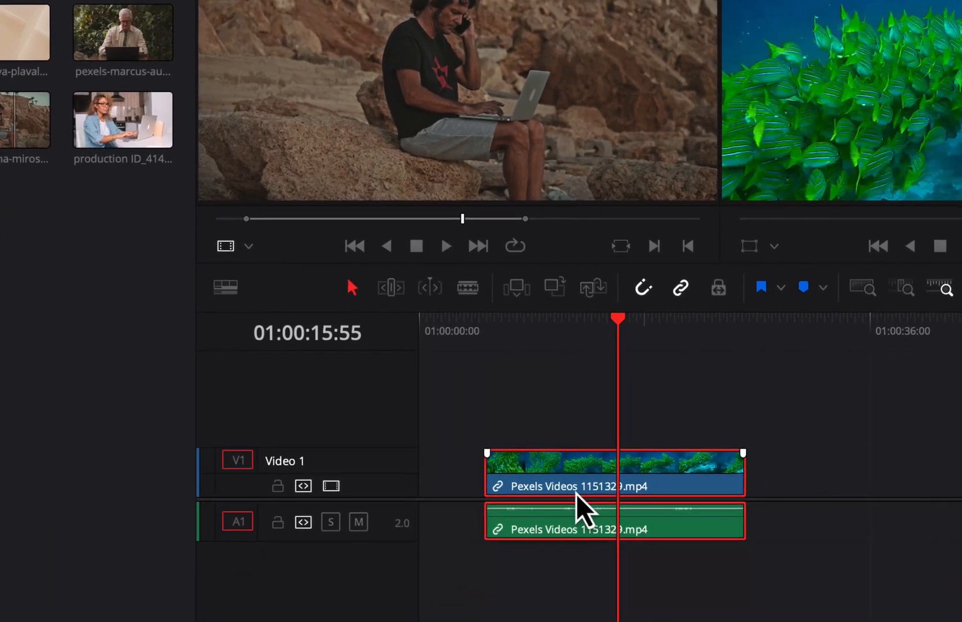
left_click_drag(663, 548, 651, 549)
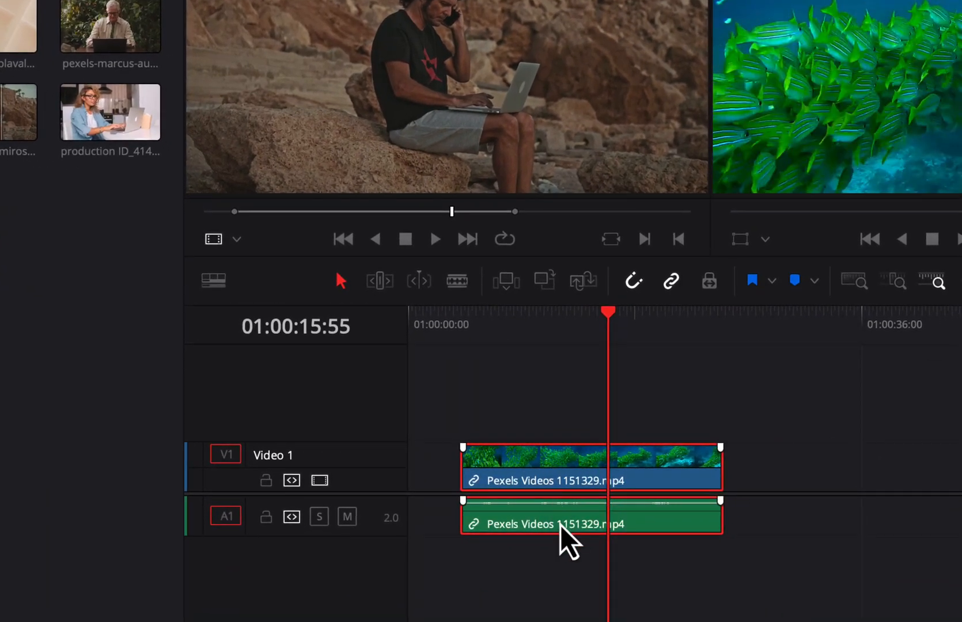
left_click(554, 574)
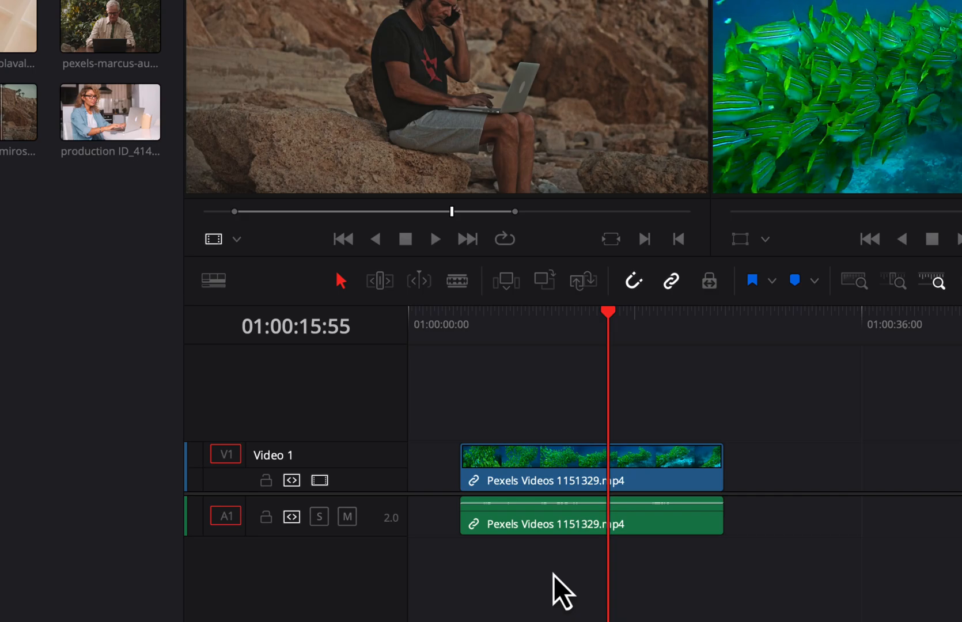
left_click(555, 483)
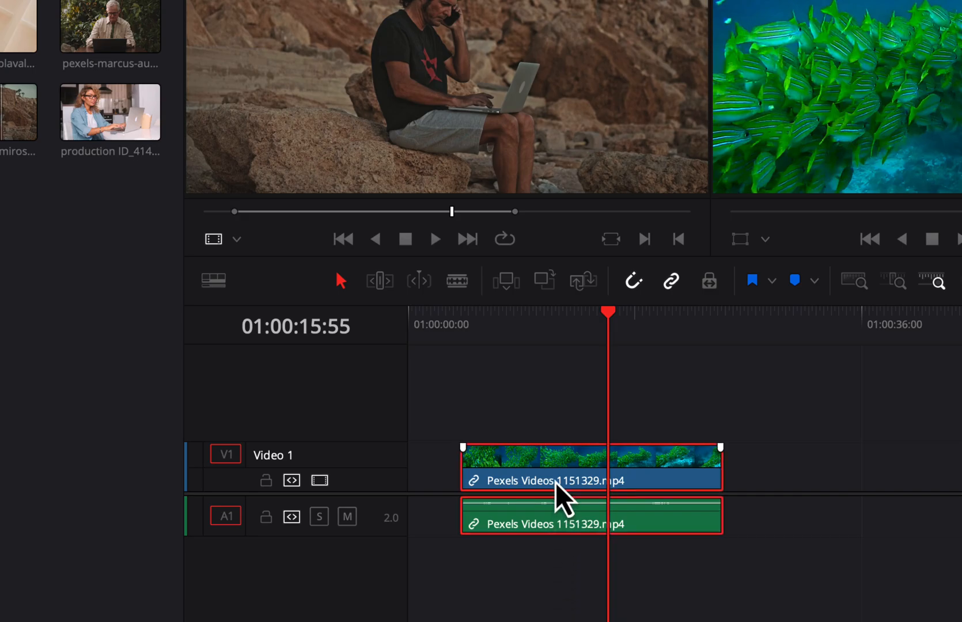
left_click_drag(556, 482, 580, 468)
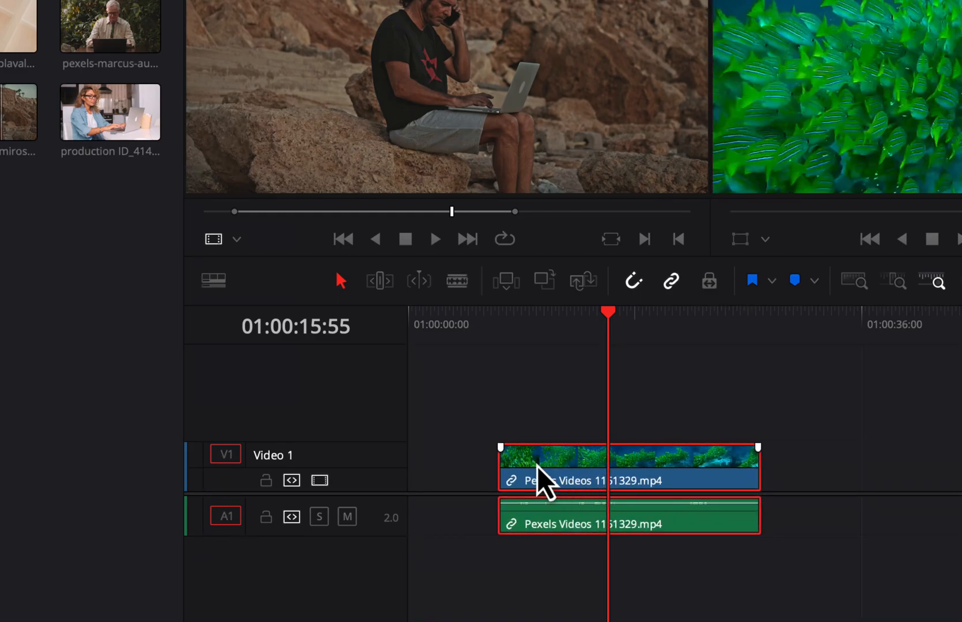
Step: Trim both ends of the linked fish clip inward and move it to start at 01:00:00:00
left_click_drag(500, 472, 555, 469)
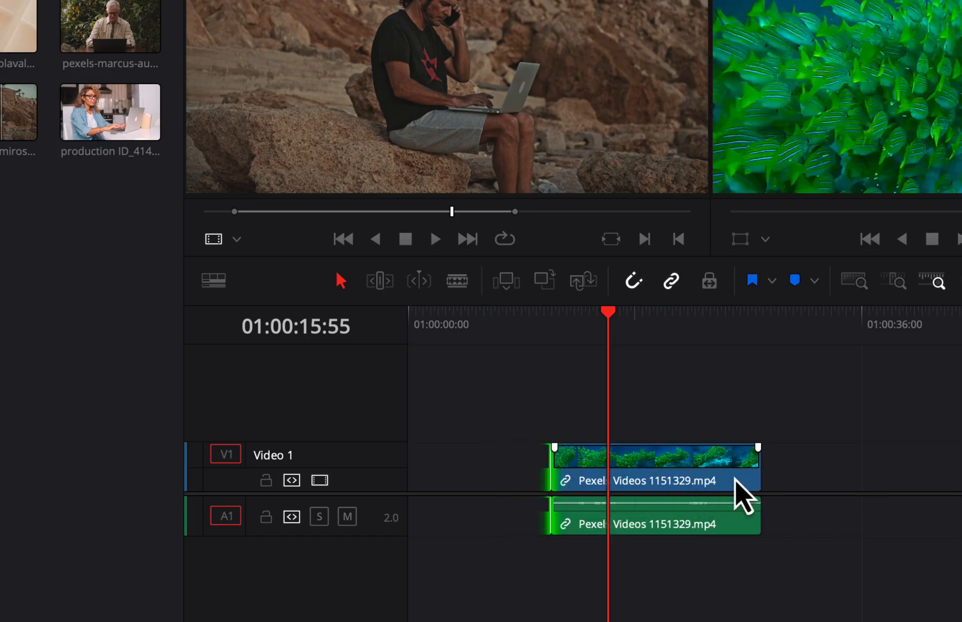
left_click_drag(756, 471, 675, 479)
left_click(609, 472)
left_click_drag(613, 481, 456, 487)
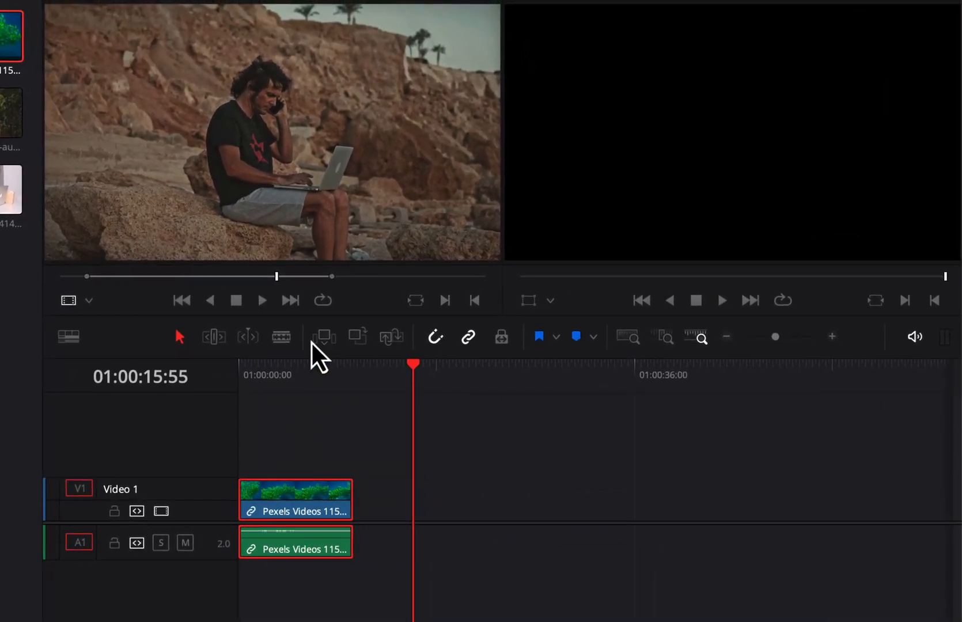
Step: Park the timeline playhead at 01:00:02:36 and compare the detail, custom and full extent zooms, ending on a slightly closer custom zoom
left_click(319, 356)
left_click_drag(289, 363, 267, 366)
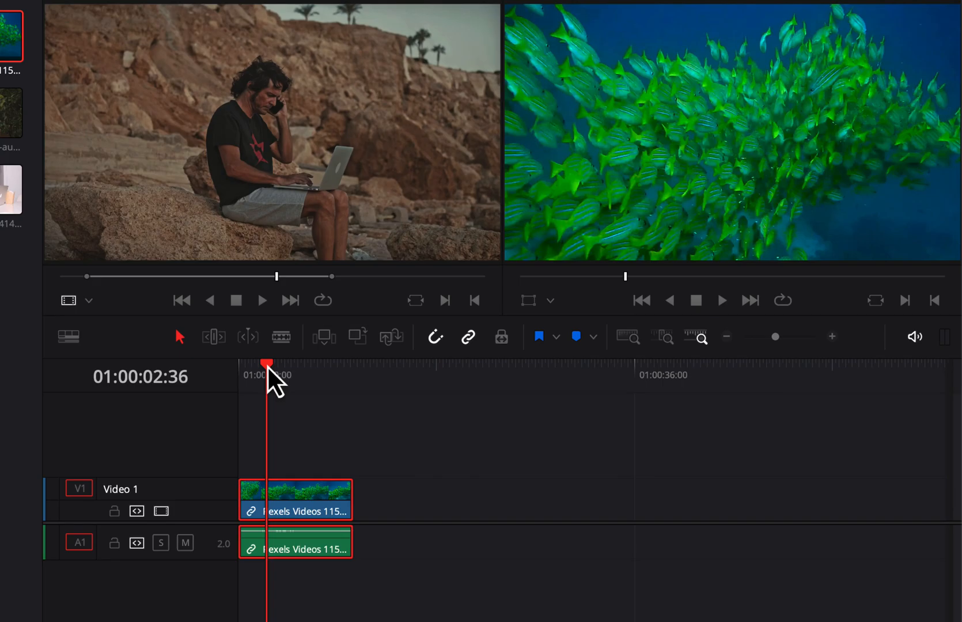
left_click(665, 342)
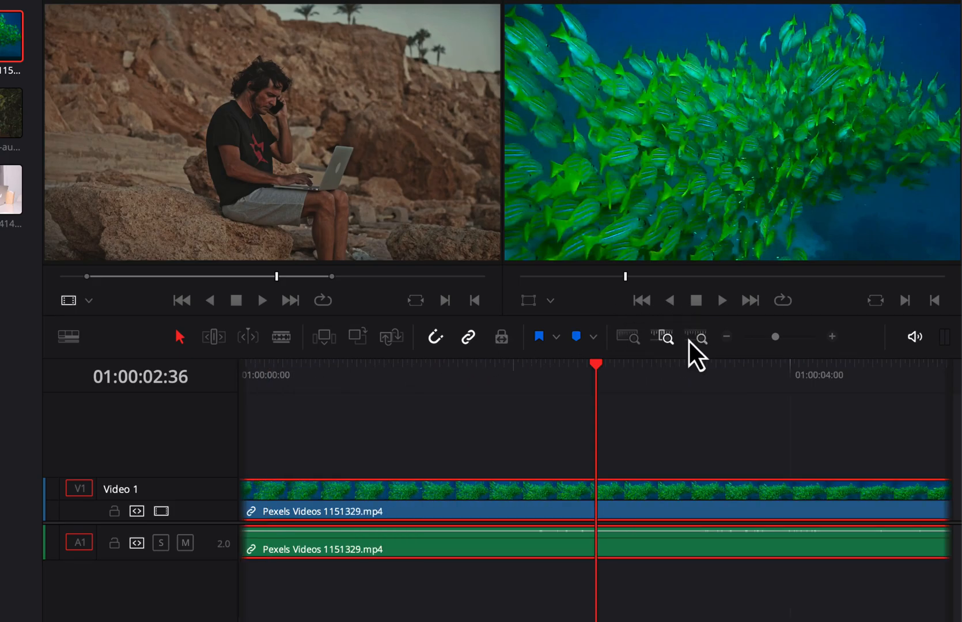
left_click(689, 341)
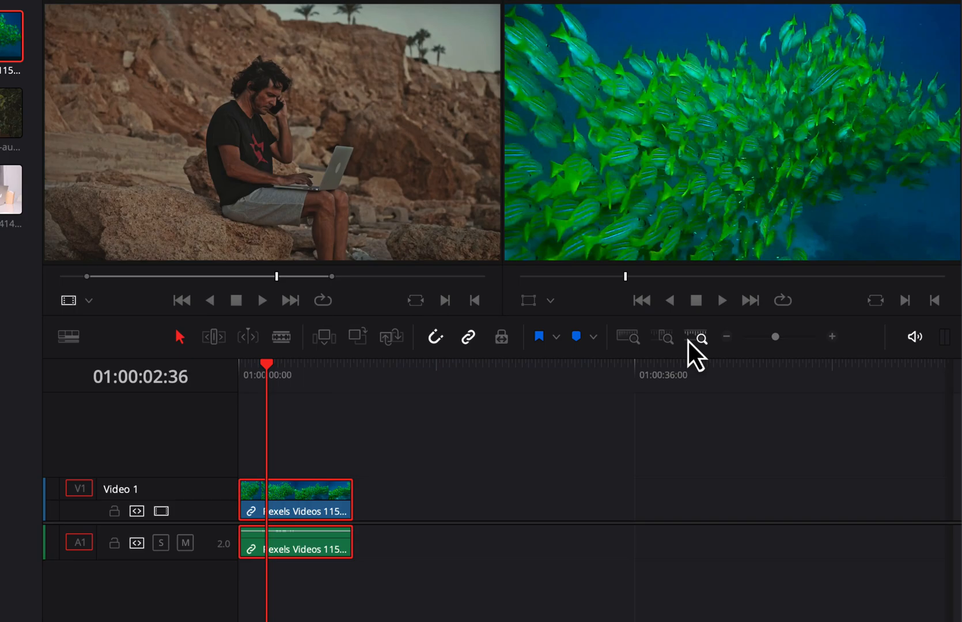
left_click(636, 339)
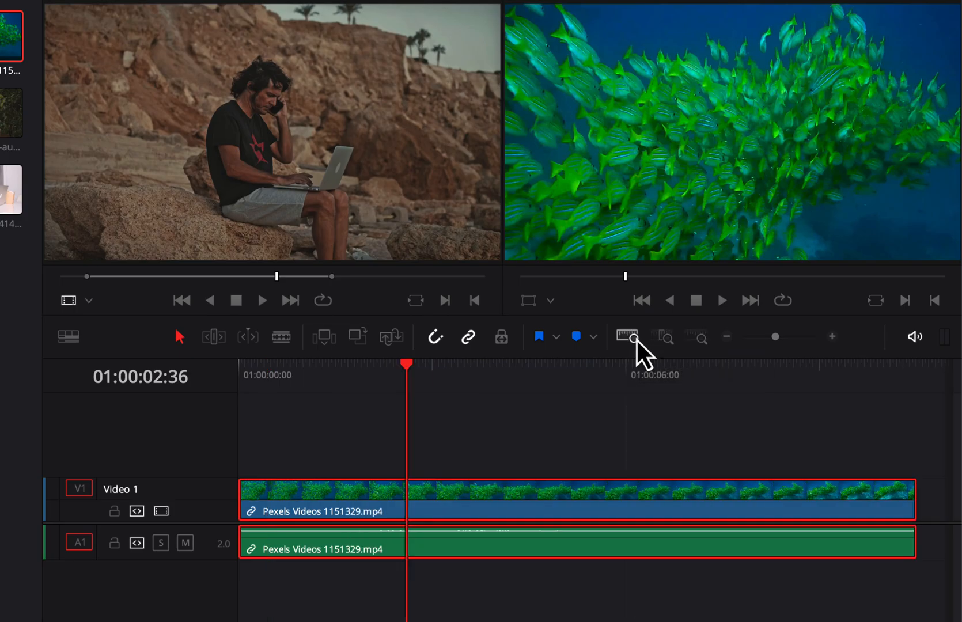
left_click(666, 341)
left_click(697, 343)
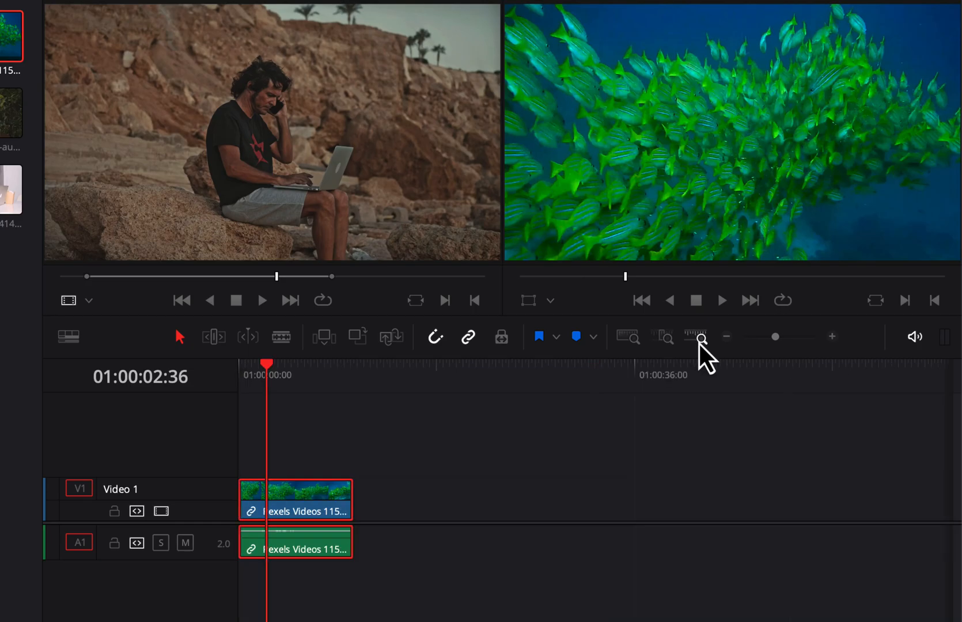
left_click(632, 339)
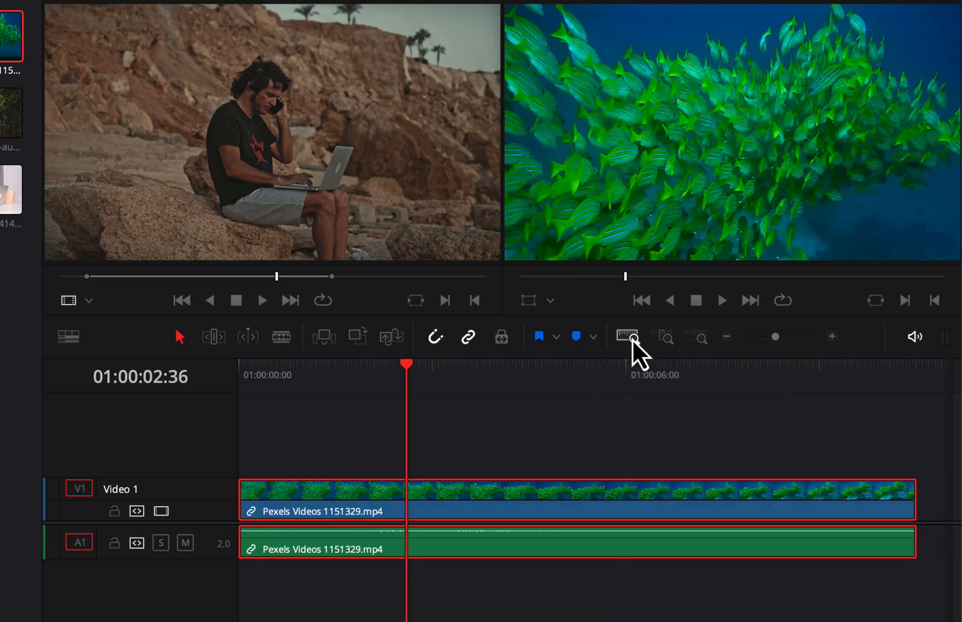
left_click(772, 340)
mouse_move(773, 339)
left_mouse_down()
mouse_move(791, 342)
mouse_move(780, 342)
left_mouse_up()
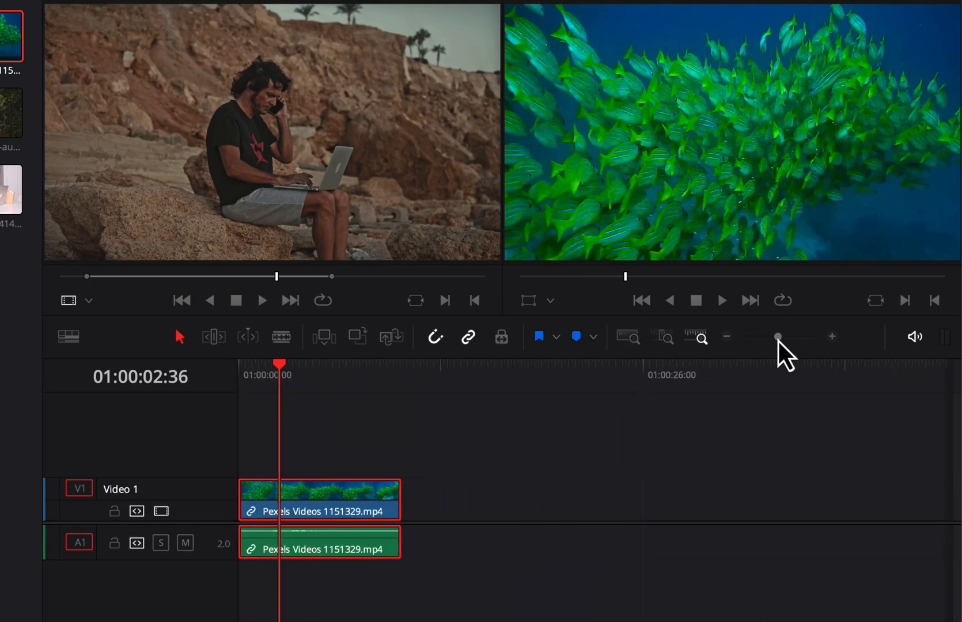
Step: Make the Video 1 track taller and try the thumbnail and Simple View video displays before returning to the filmstrip view
mouse_move(213, 480)
left_mouse_down()
mouse_move(211, 450)
mouse_move(212, 468)
left_mouse_up()
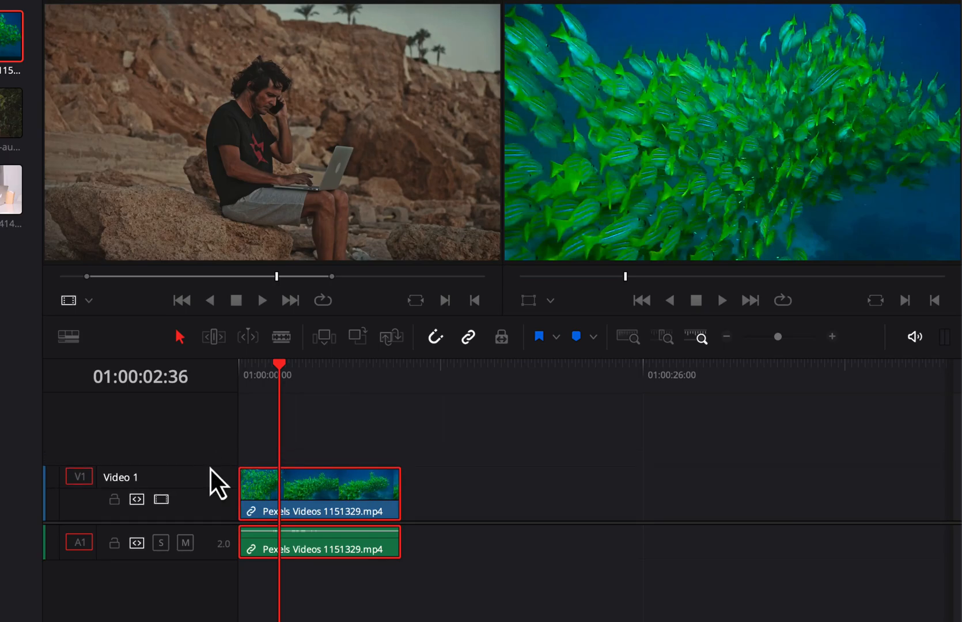
left_click(71, 339)
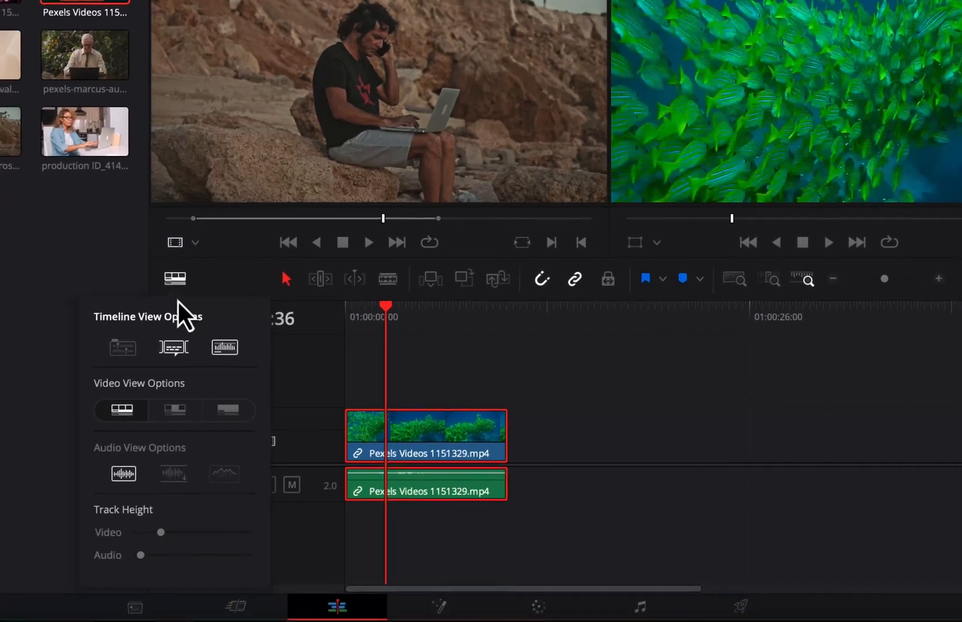
left_click(174, 409)
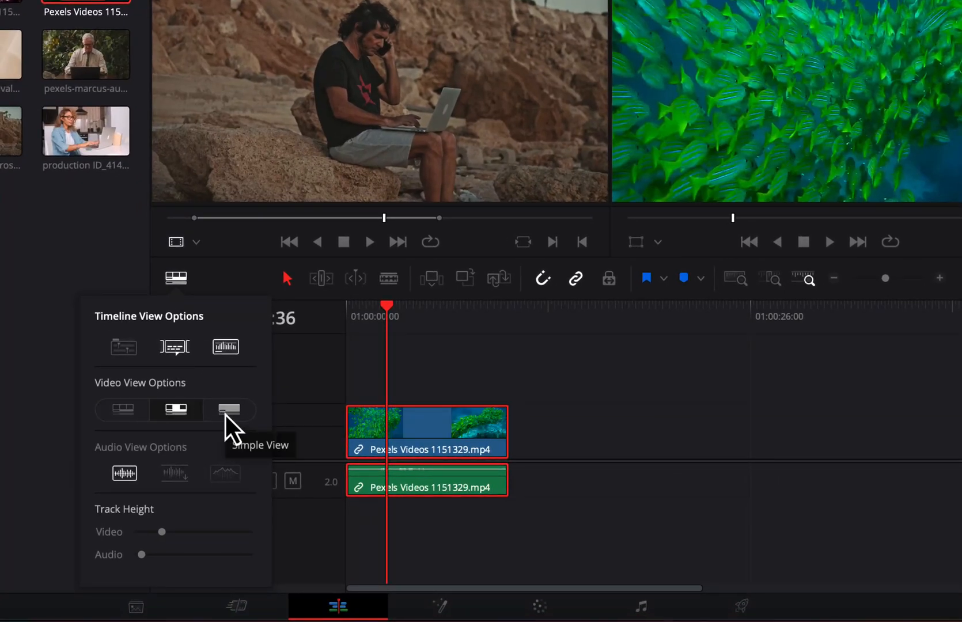
left_click(225, 413)
left_click(176, 414)
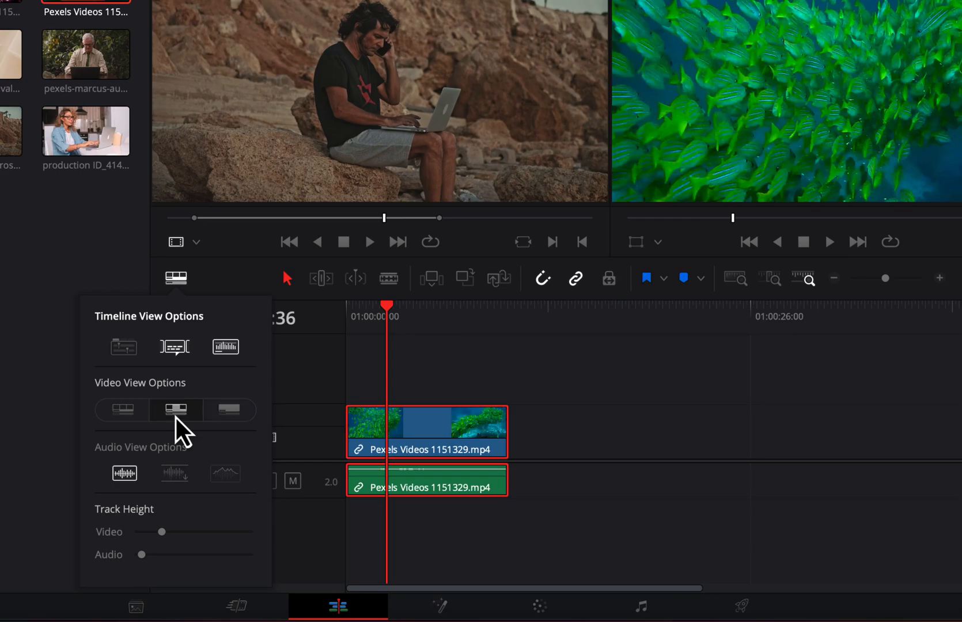
left_click(126, 415)
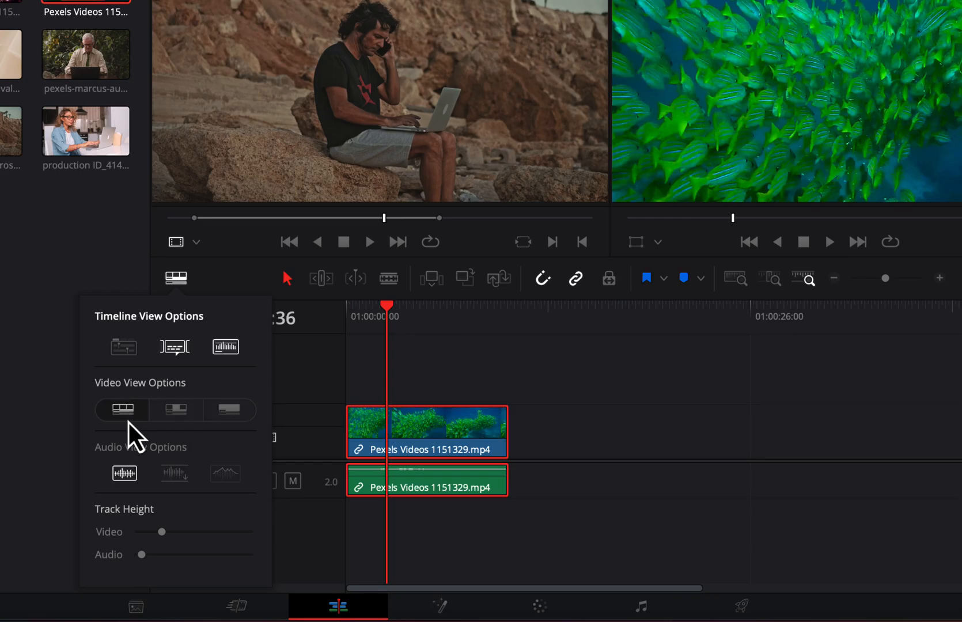
Step: Try the audio waveform view options, keeping the centred waveform, and adjust the video track height while making the audio track taller
left_click(173, 473)
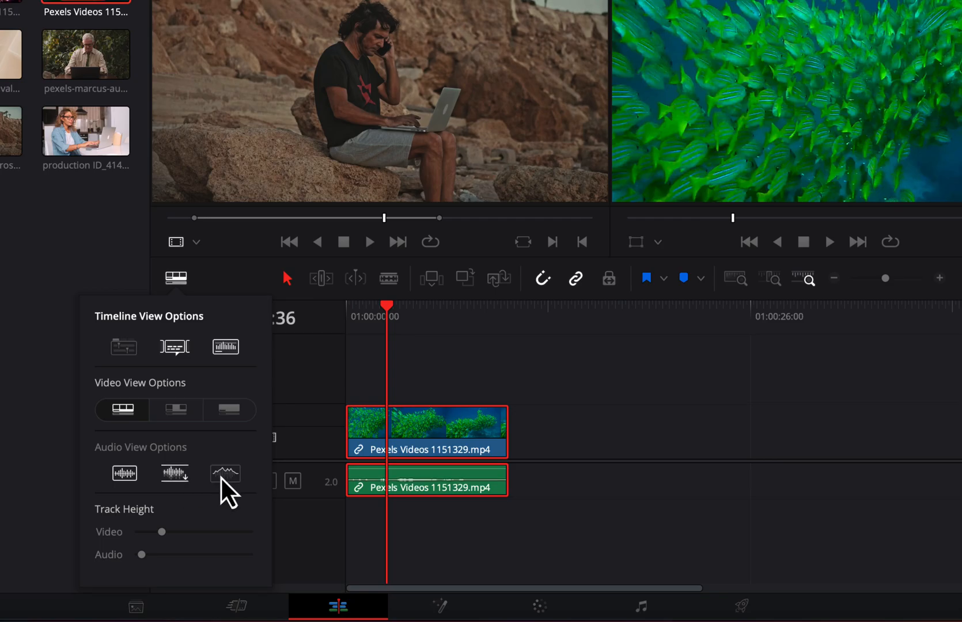
left_click(221, 478)
left_click(182, 476)
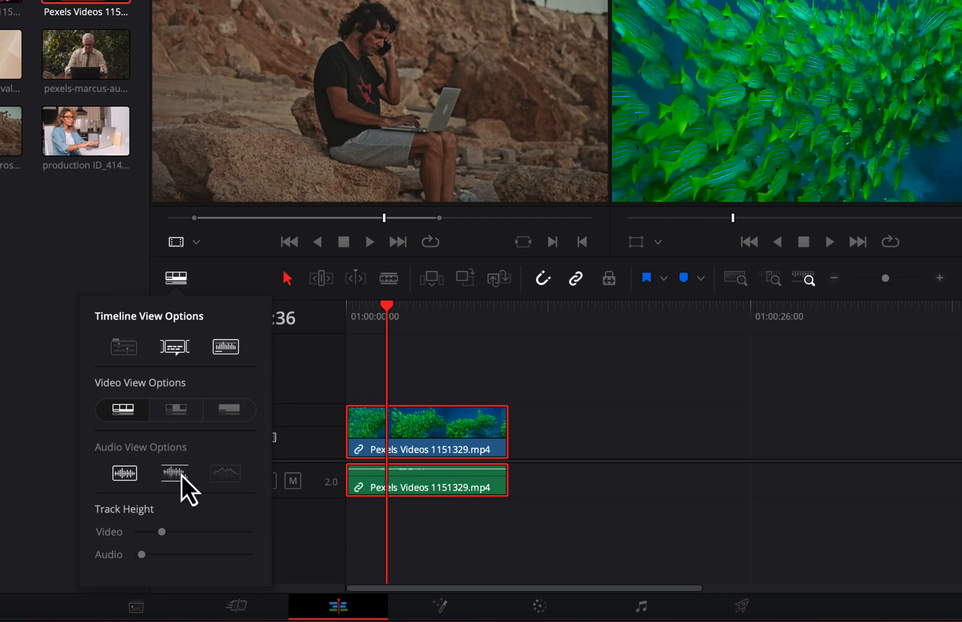
left_click_drag(164, 538, 149, 560)
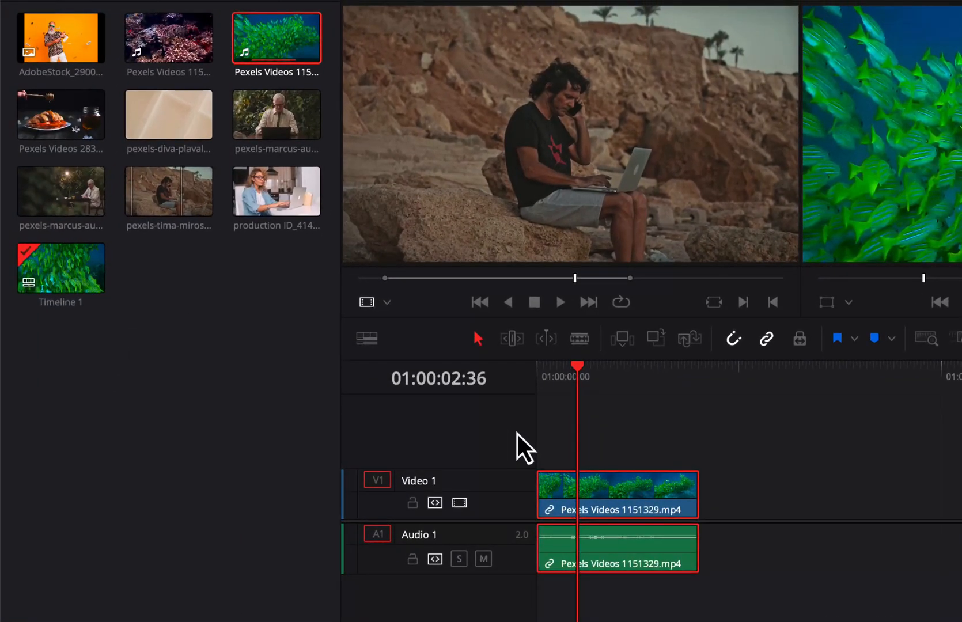
Step: Mark the croissant clip from near its start to about 40% through and place that range directly after the fish clip on Video 1
double_click(68, 115)
left_click_drag(383, 277, 530, 281)
key("i")
key("o")
left_click_drag(517, 135, 732, 507)
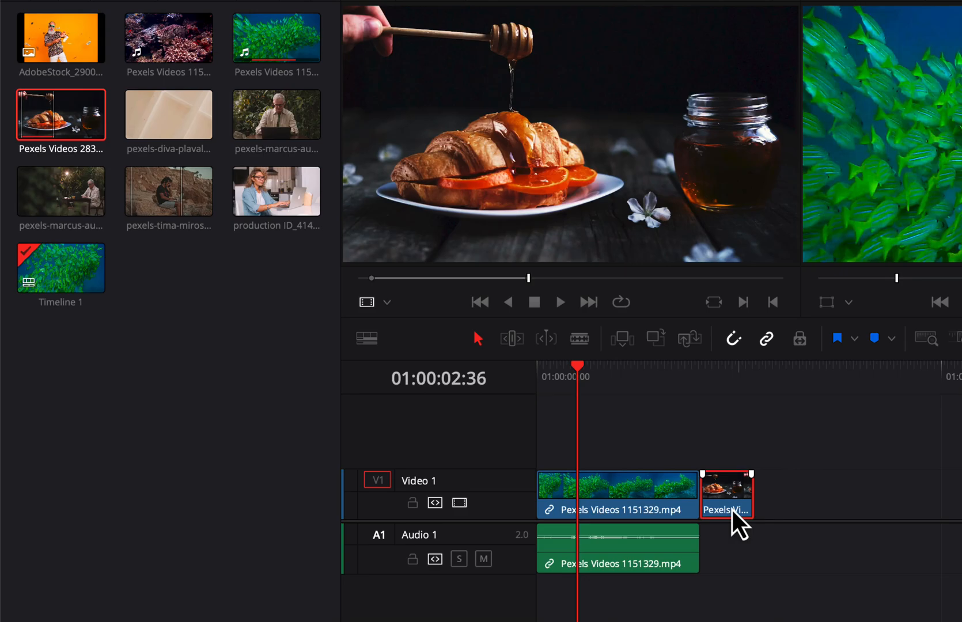
Step: Append pexels-marcus-aurelius-6785559.mp4 and production ID_4146357.mp4 to the end of Video 1 using the timeline viewer's edit overlay
double_click(67, 208)
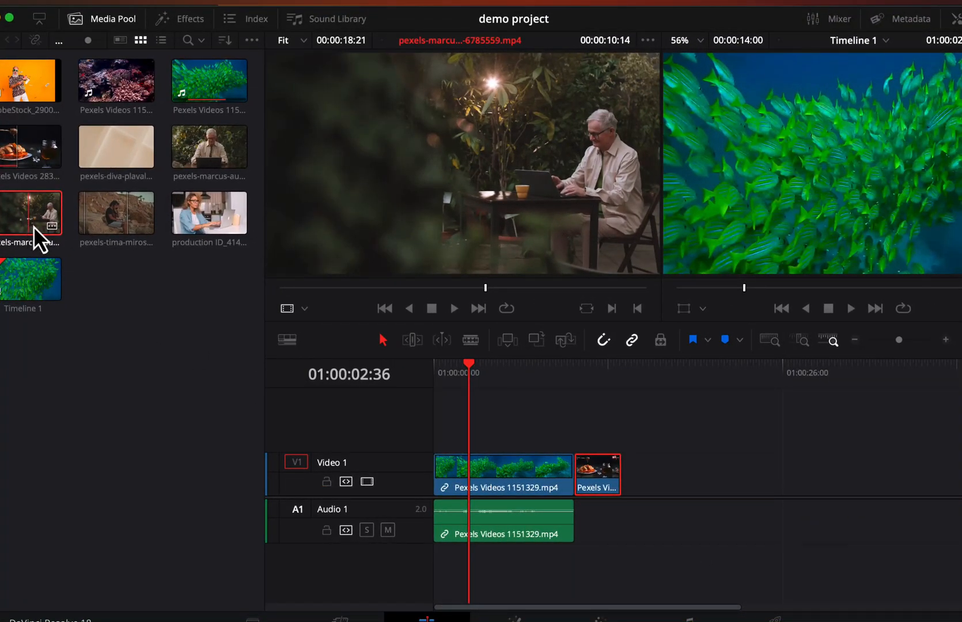
left_click_drag(401, 131, 751, 148)
left_click_drag(655, 147, 664, 150)
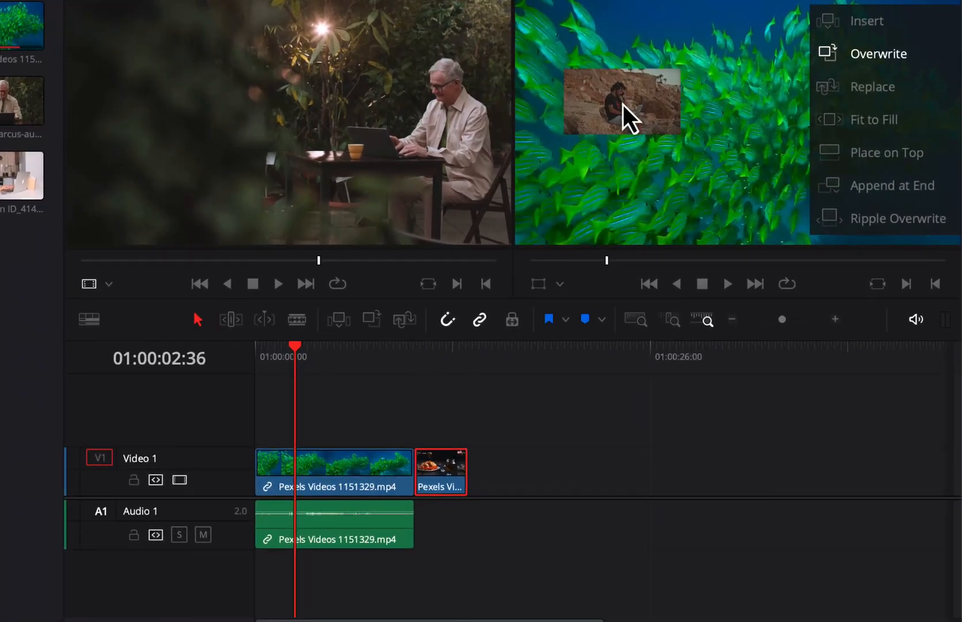
left_click_drag(623, 104, 874, 193)
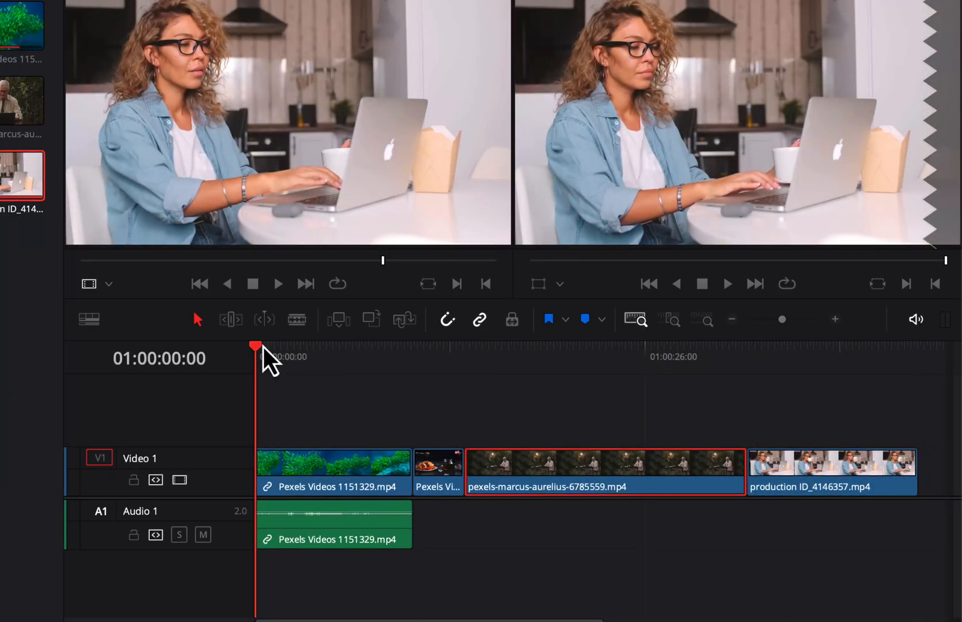
Step: Play the timeline from 01:00:00:00 and stop playback at 01:00:05:37
left_click(263, 347)
left_click(729, 282)
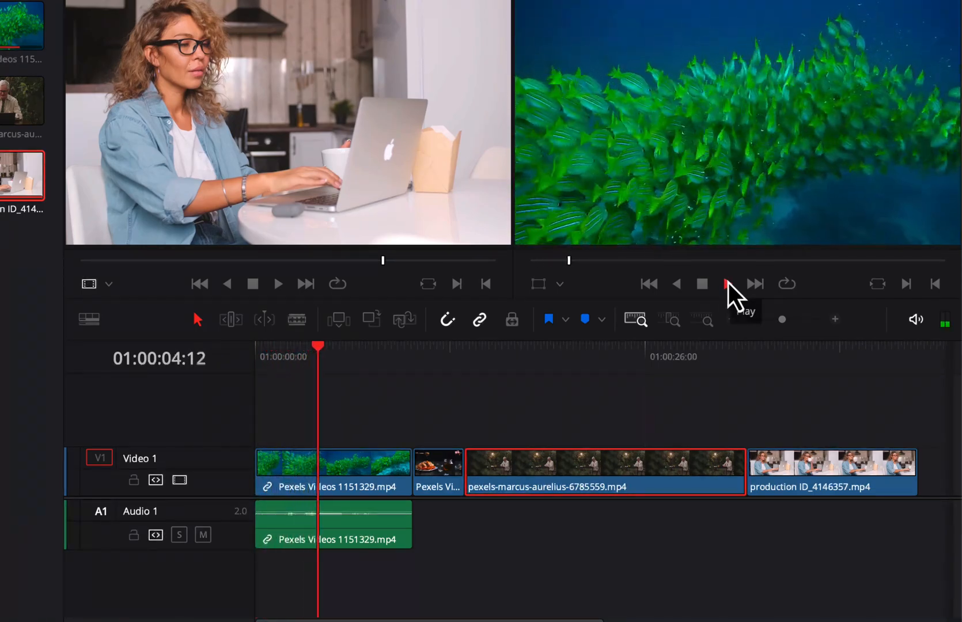
left_click(728, 283)
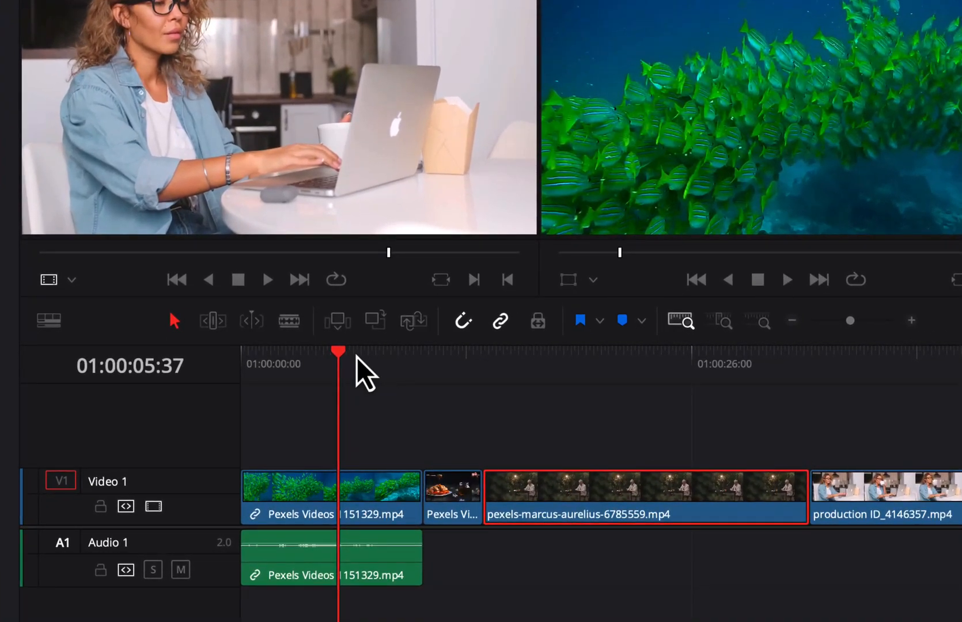
Step: Split the fish clip and its audio at 01:00:05:37 with the Blade tool and return to the Selection tool
left_click(332, 505)
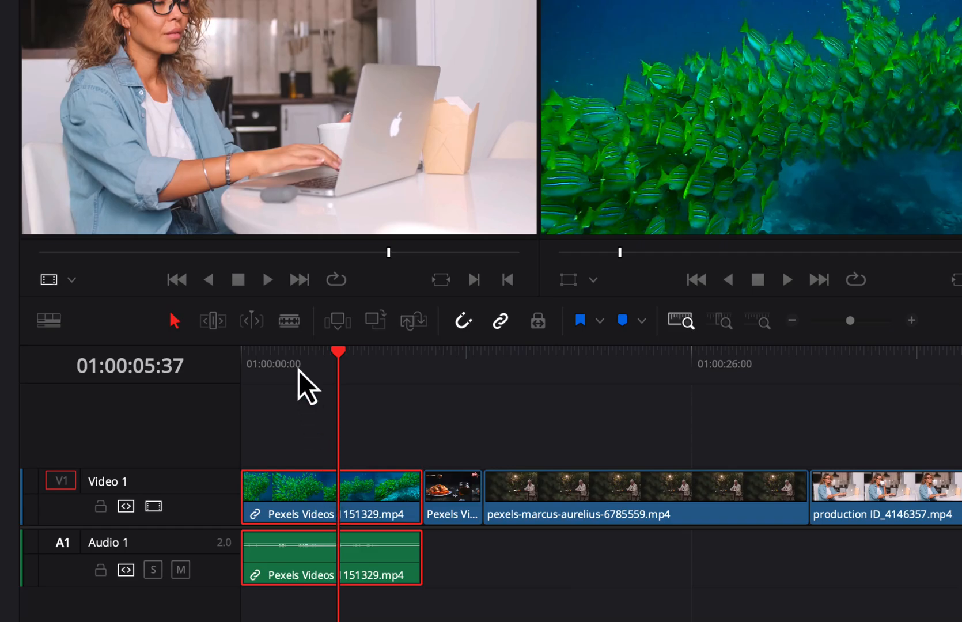
left_click(283, 325)
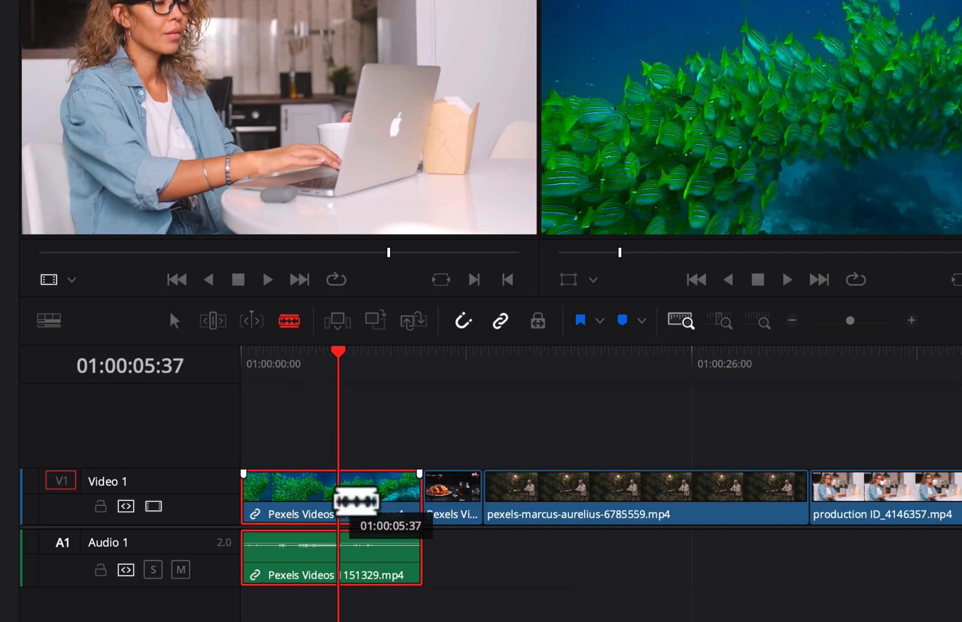
left_click(356, 502)
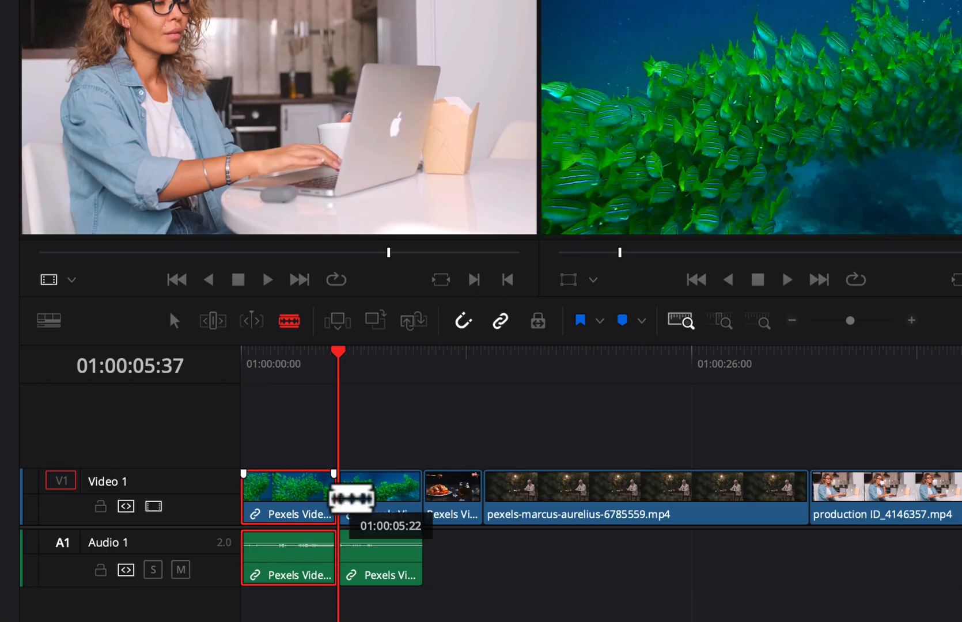
left_click(174, 322)
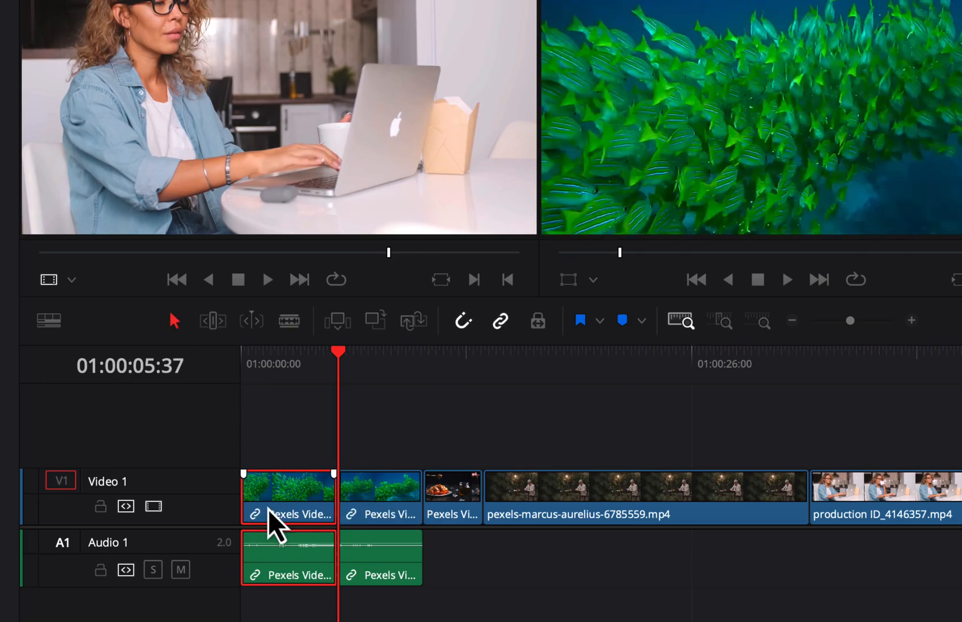
Step: Try deleting the fish clip's second part and the gap it leaves, and undo both deletions
left_click(395, 498)
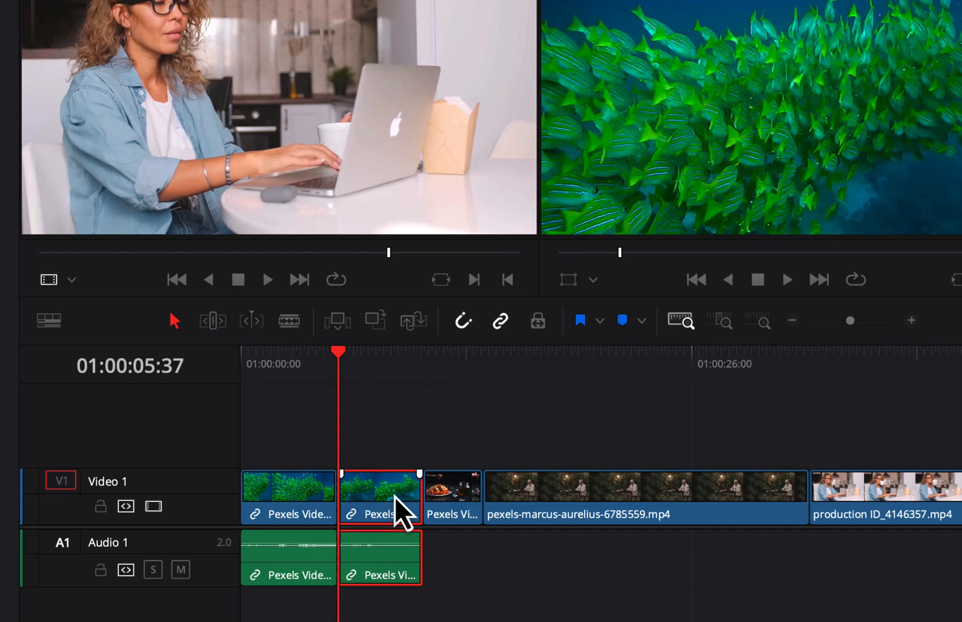
key("Delete")
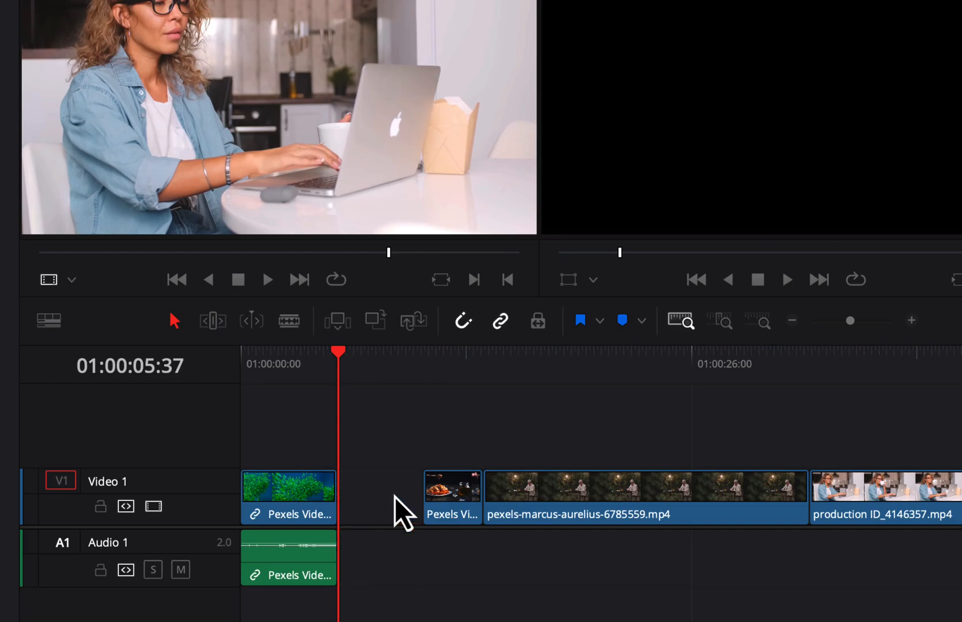
left_click(395, 497)
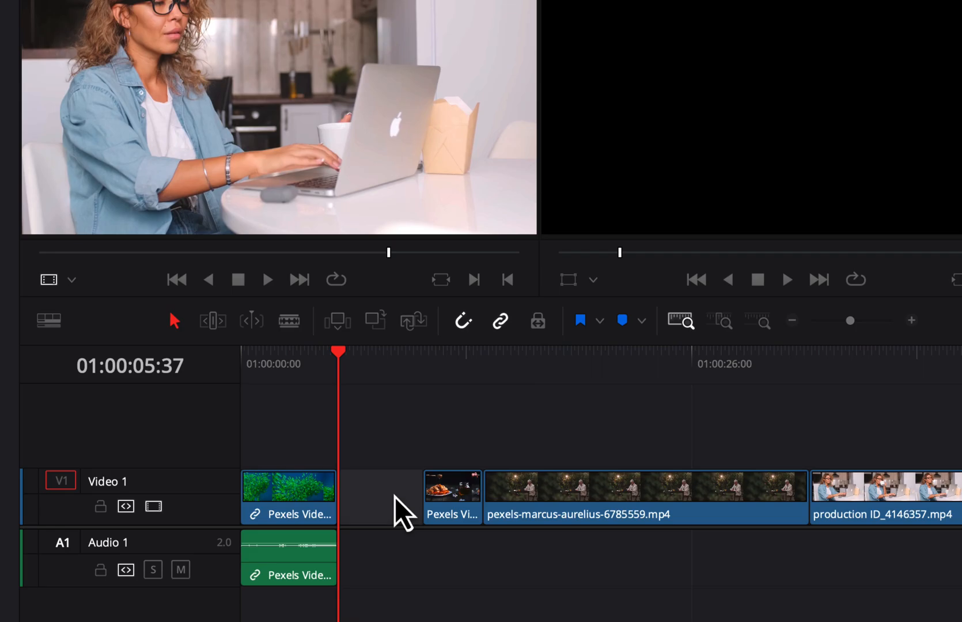
key("Delete")
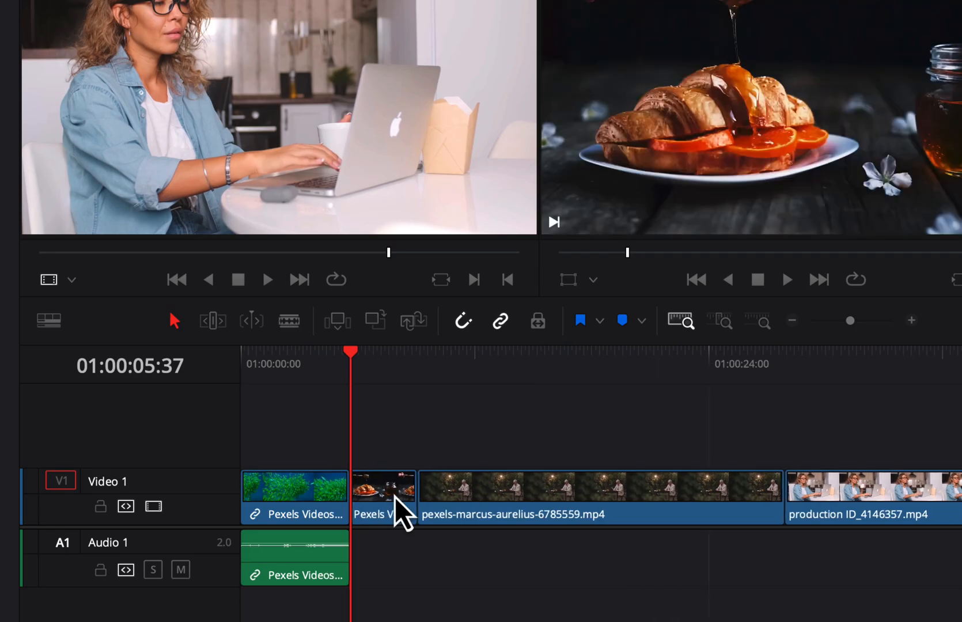
key("ctrl+z")
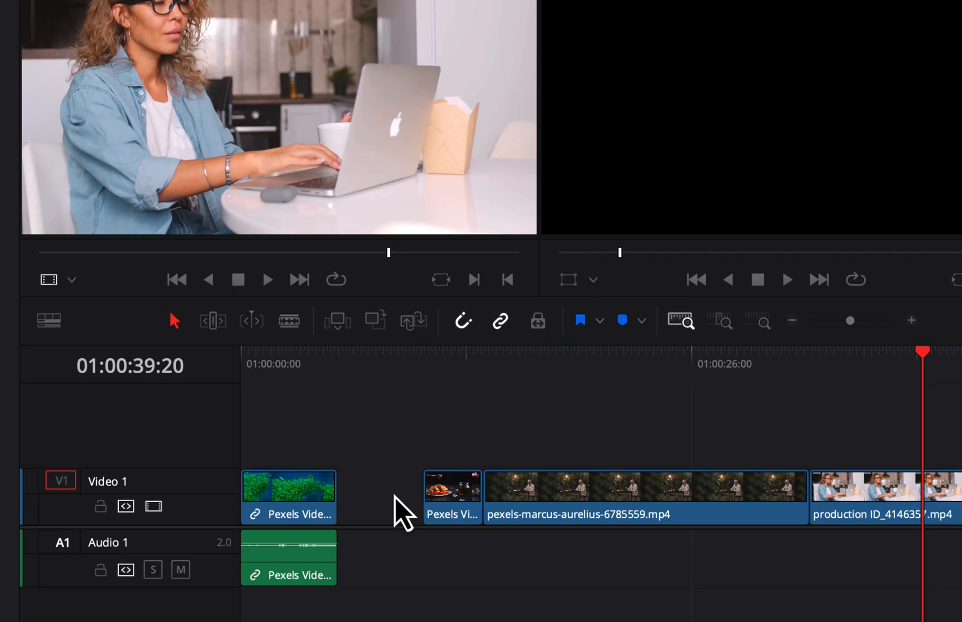
key("ctrl+z")
Step: Ripple-delete the fish clip's second part and roll the cut between the croissant and pexels-marcus-aurelius-6785559.mp4 clips about one second later
left_click(395, 497)
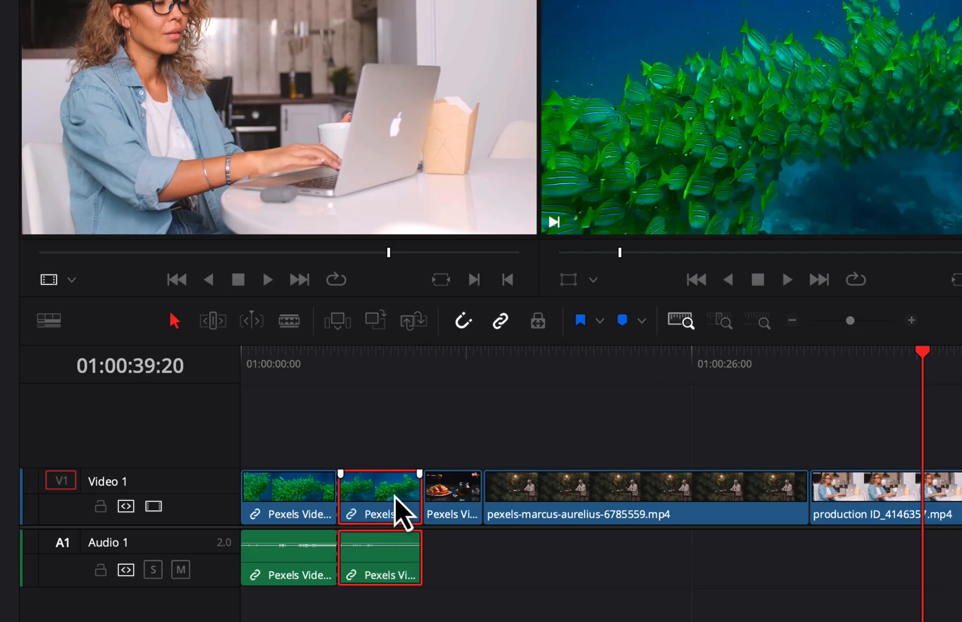
key("shift+Delete")
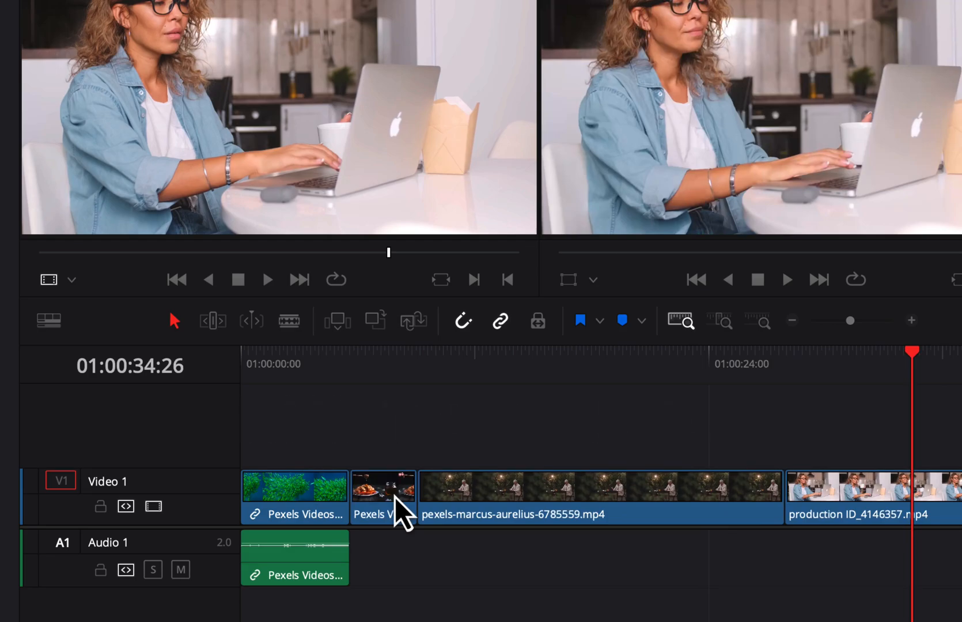
left_click(394, 497)
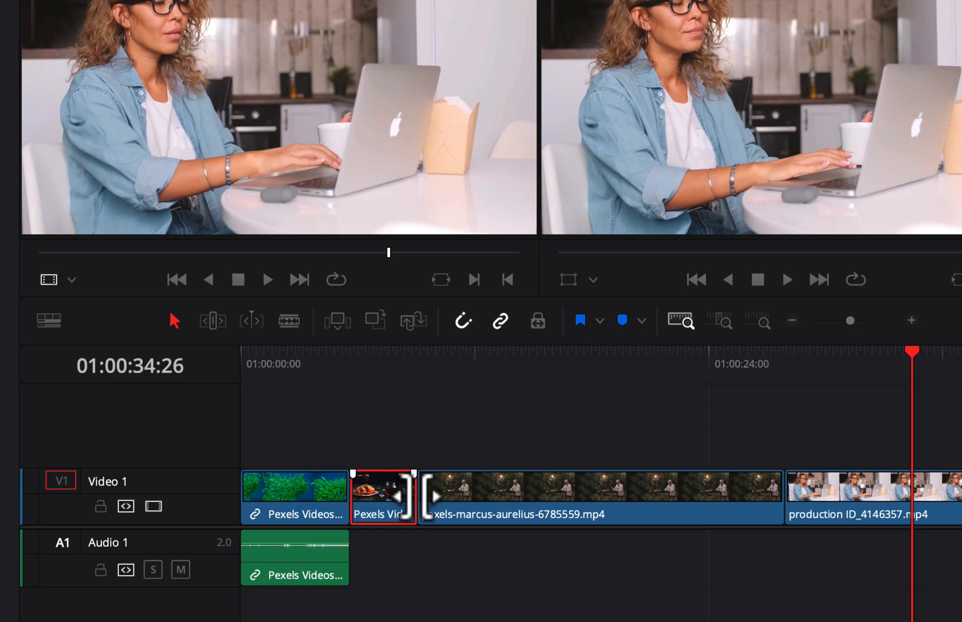
mouse_move(416, 496)
left_mouse_down()
mouse_move(550, 496)
mouse_move(433, 496)
left_mouse_up()
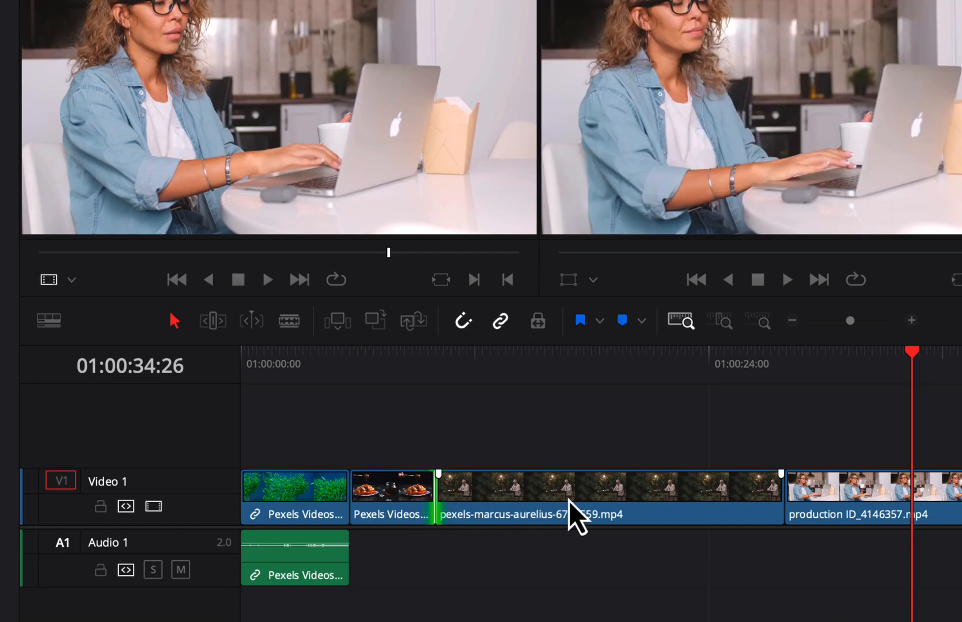
Step: Split pexels-marcus-aurelius-6785559.mp4 at 01:00:17:14 and remove its second part, closing the gap before production ID_4146357.mp4
left_click(591, 494)
left_click(577, 379)
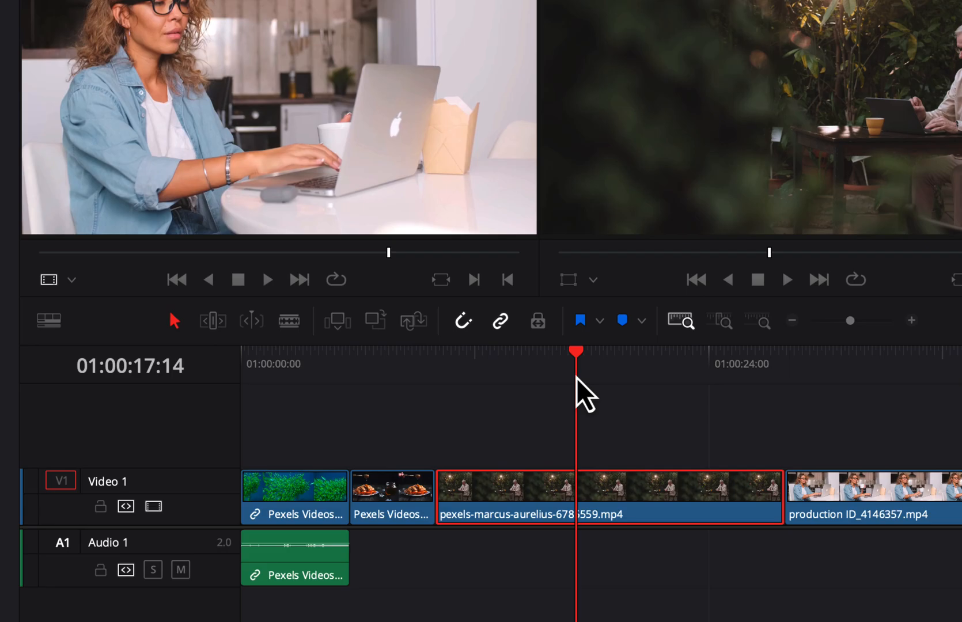
key("ctrl+b")
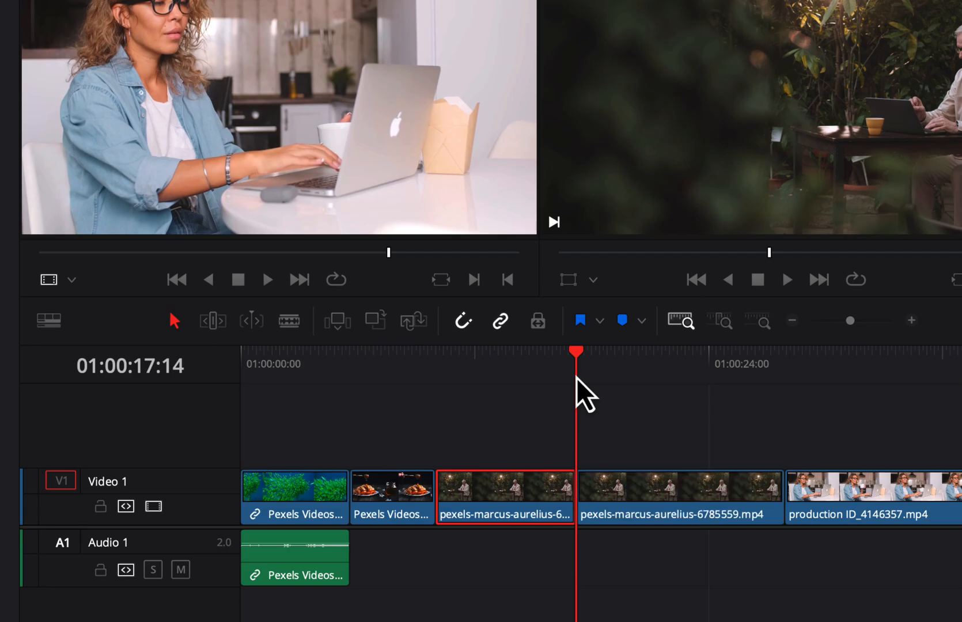
left_click(655, 487)
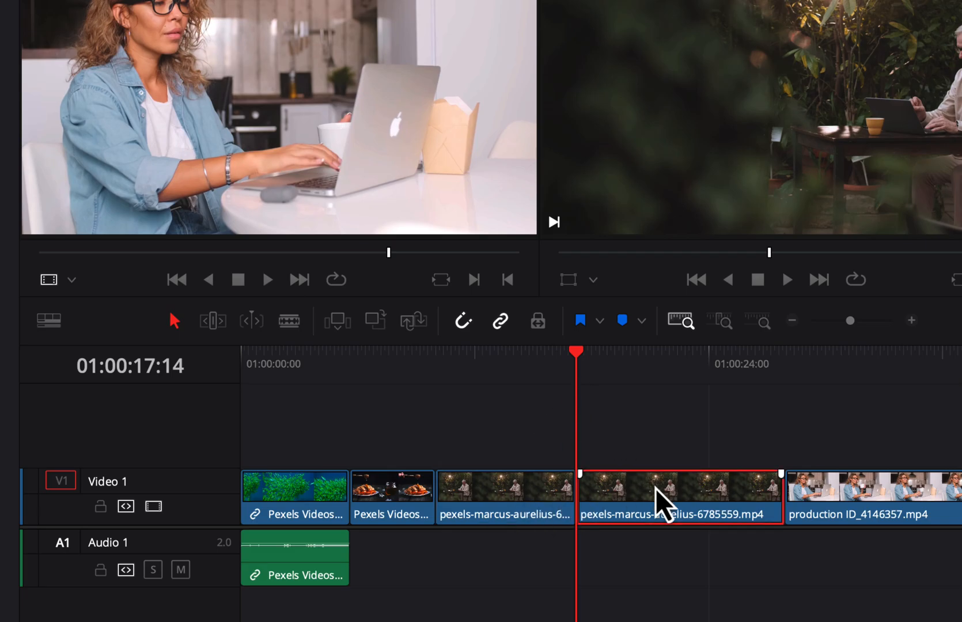
left_click(673, 352)
key("BackSpace")
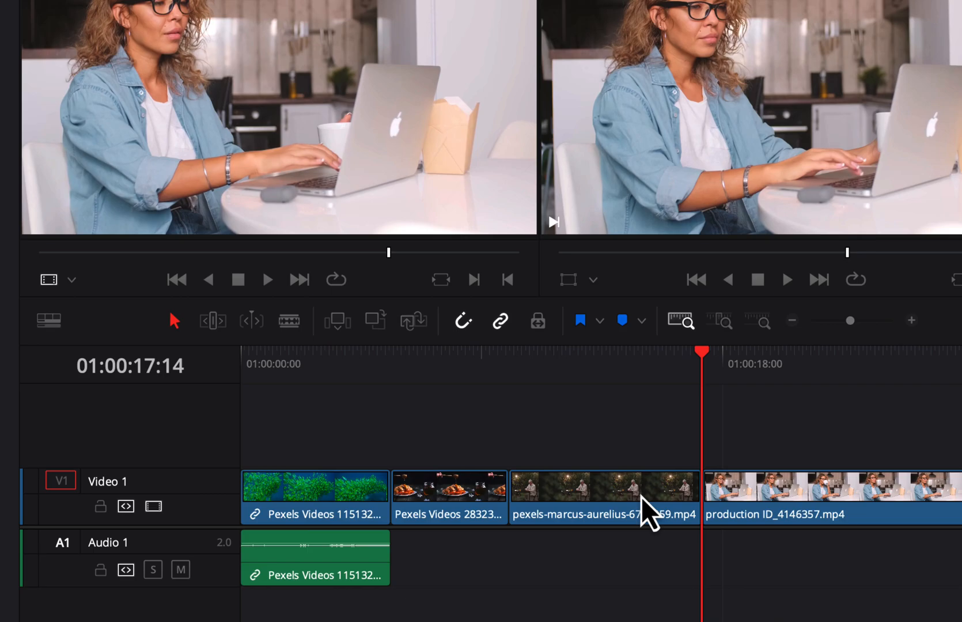
Step: Play the timeline across the cut from the fish clip to the croissant clip
left_click(353, 361)
key("space")
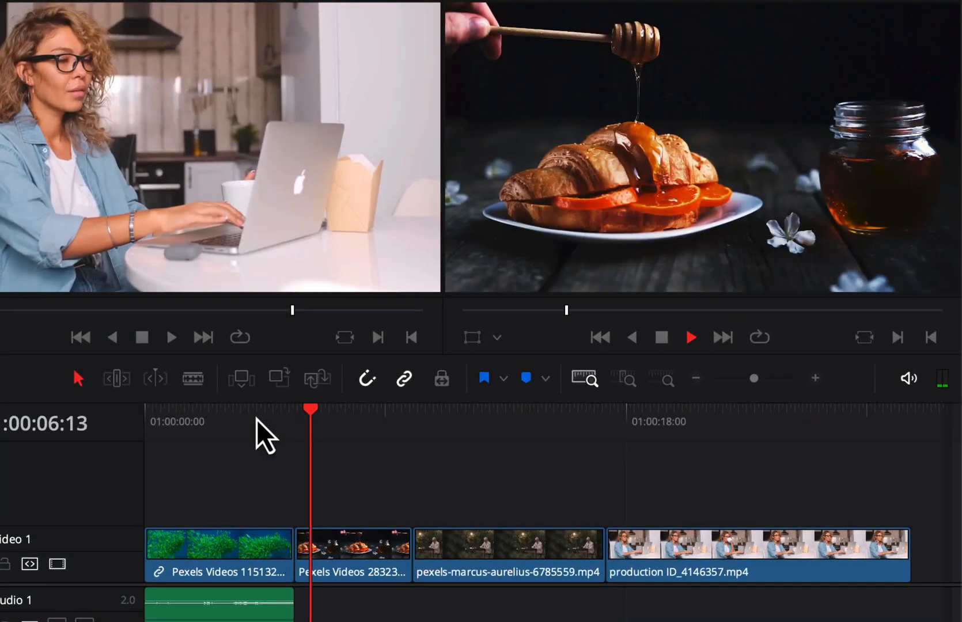
key("space")
left_click(269, 411)
key("space")
Step: Add a fade-out of about one second to the end of the fish clip and play across it
left_click(275, 555)
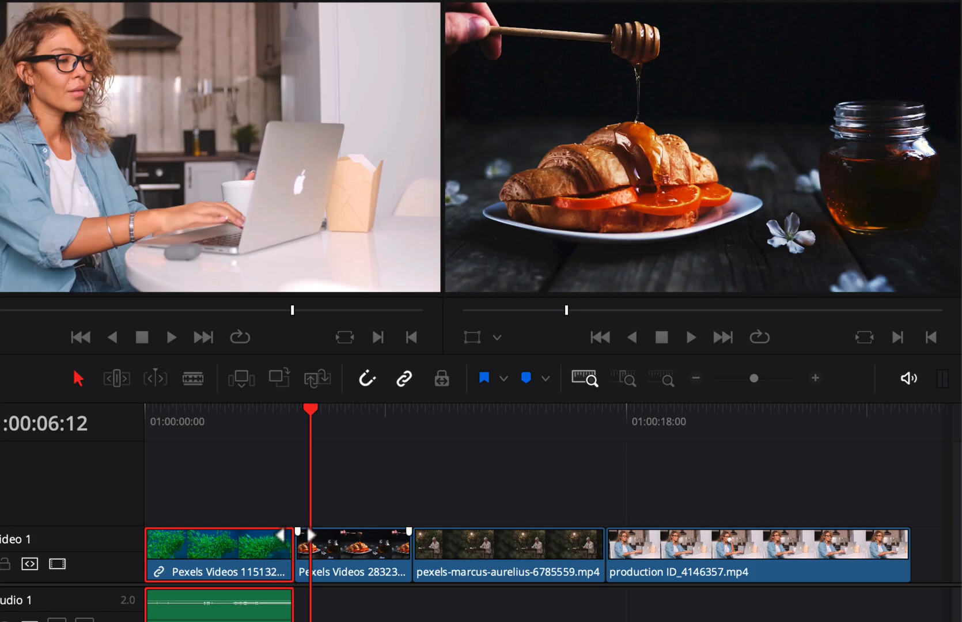
mouse_move(291, 536)
left_mouse_down()
mouse_move(265, 536)
mouse_move(289, 535)
left_mouse_up()
left_click(254, 431)
key("space")
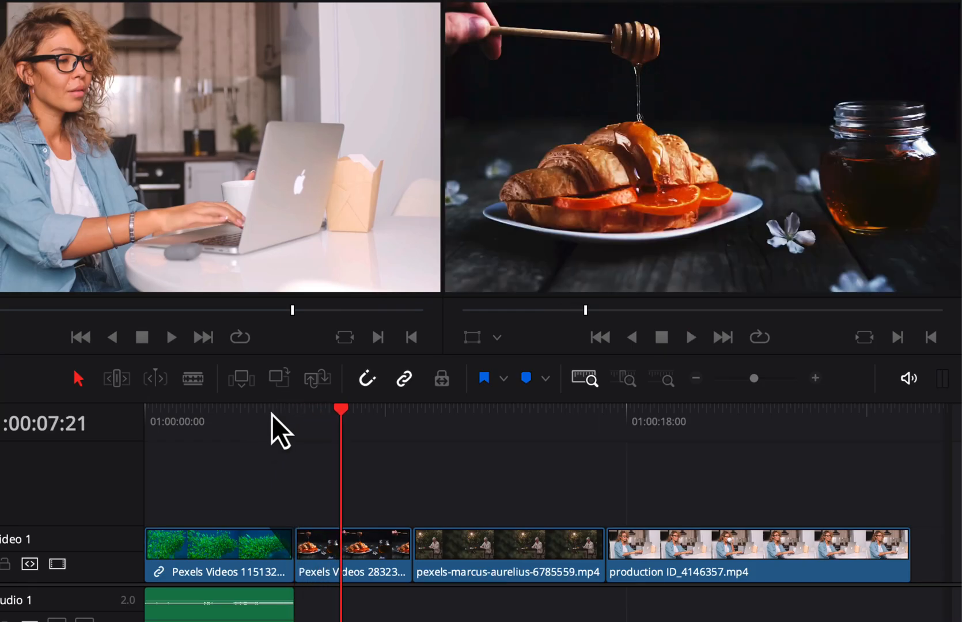
left_click(273, 416)
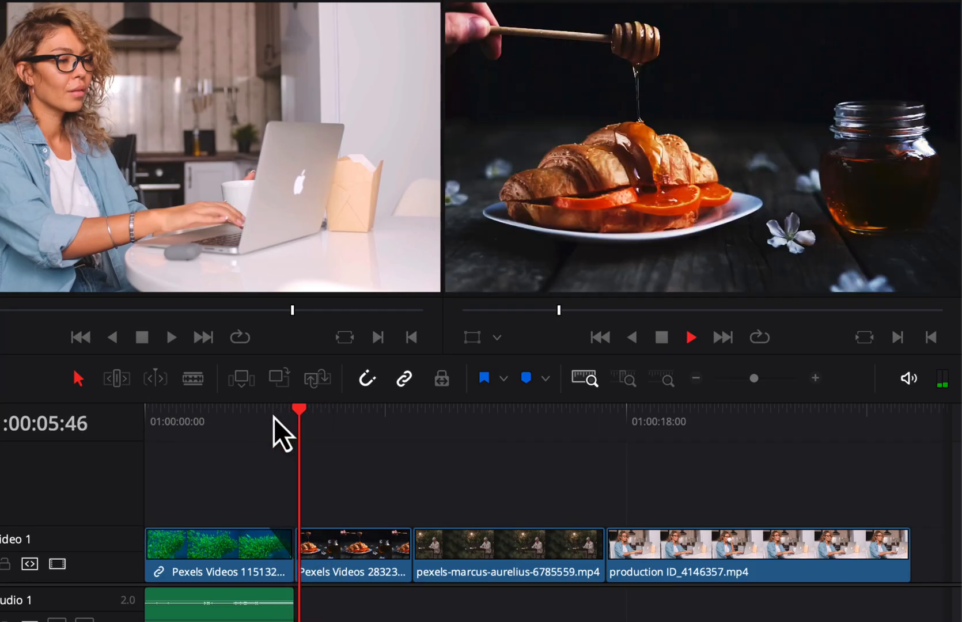
key("space")
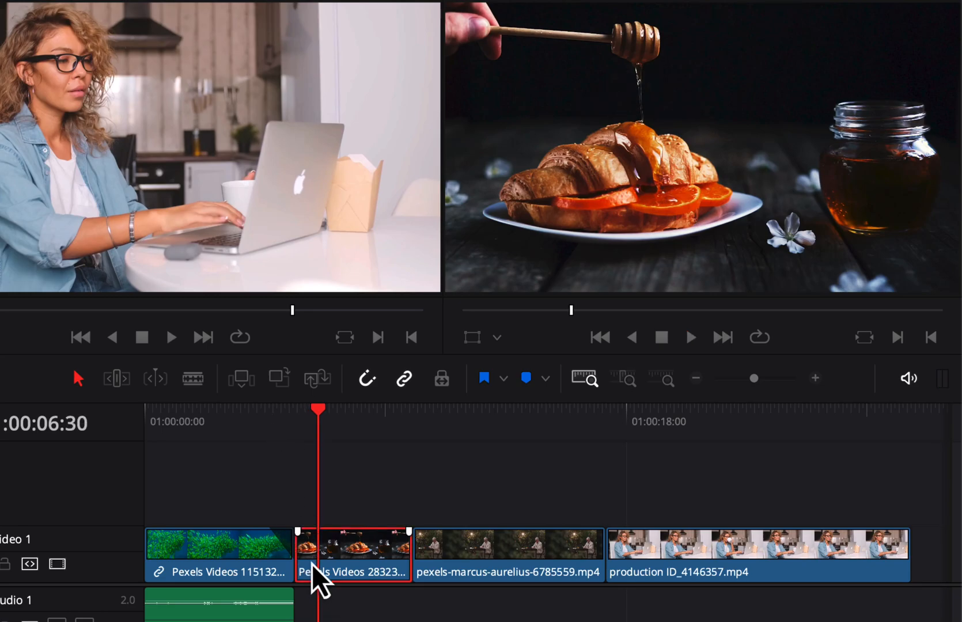
Step: Add a fade-in of about one second to the start of the croissant clip and play the timeline from before it
left_click_drag(298, 532, 323, 533)
left_click(241, 423)
key("space")
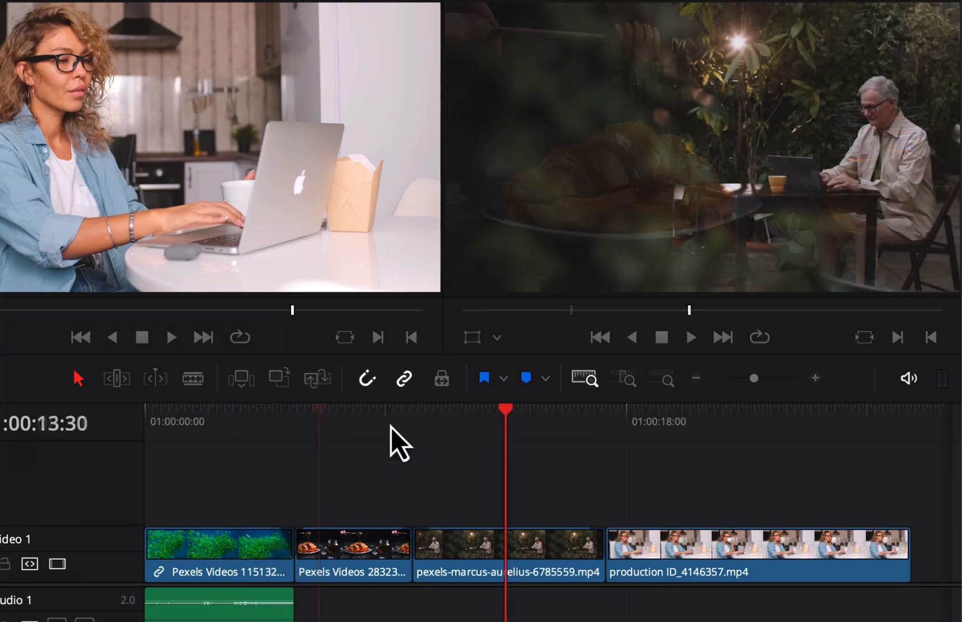
Step: Swap the last two clips on Video 1 so production ID_4146357.mp4 directly follows the croissant clip and pexels-marcus-aurelius-6785559.mp4 comes last
left_click(475, 570)
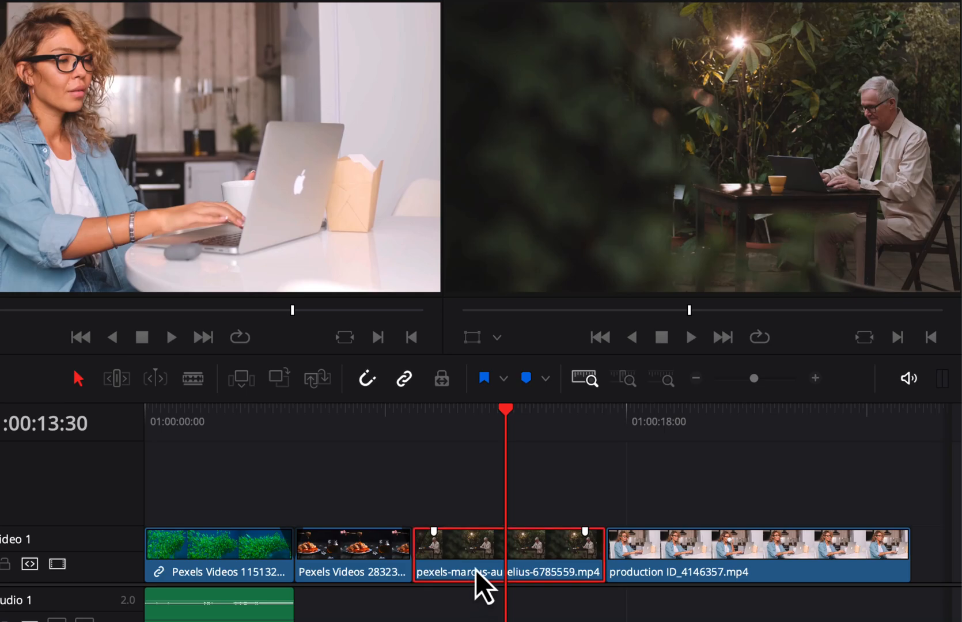
left_click_drag(475, 570, 753, 497)
left_click_drag(751, 560, 563, 569)
left_click_drag(754, 496, 786, 552)
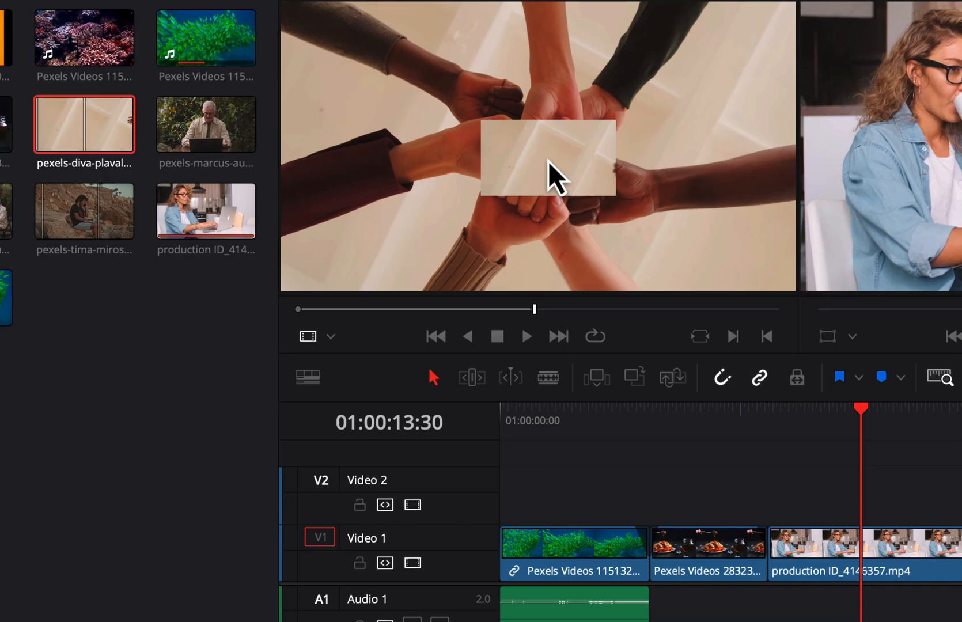
Step: Place the marked pexels-diva-plavala video on Video 2 above production ID_4146357.mp4, starting around 01:00:12, and play it from 01:00:10:02
left_click_drag(550, 162, 849, 509)
left_click_drag(925, 499, 893, 502)
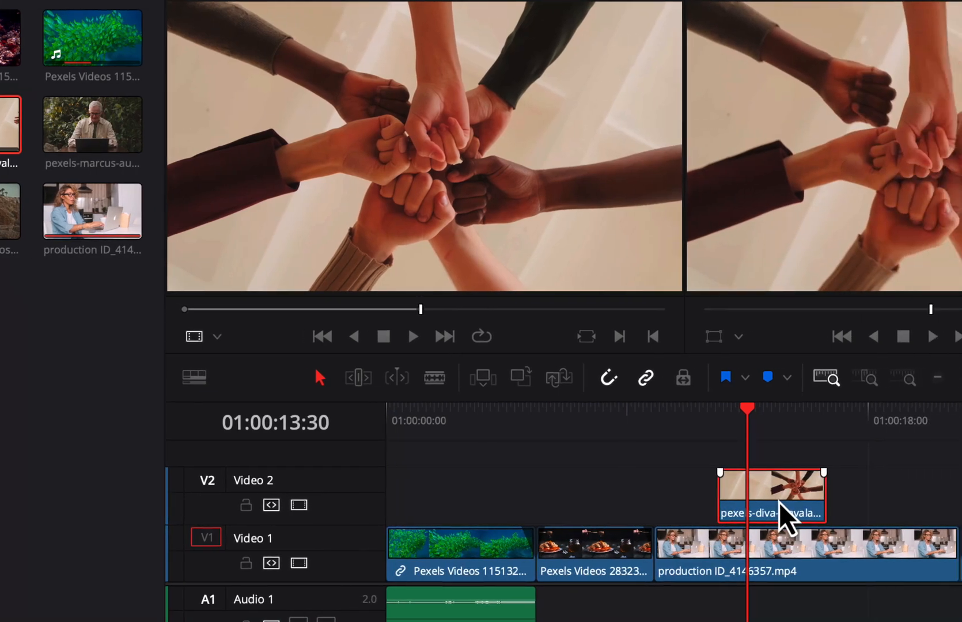
left_click(662, 415)
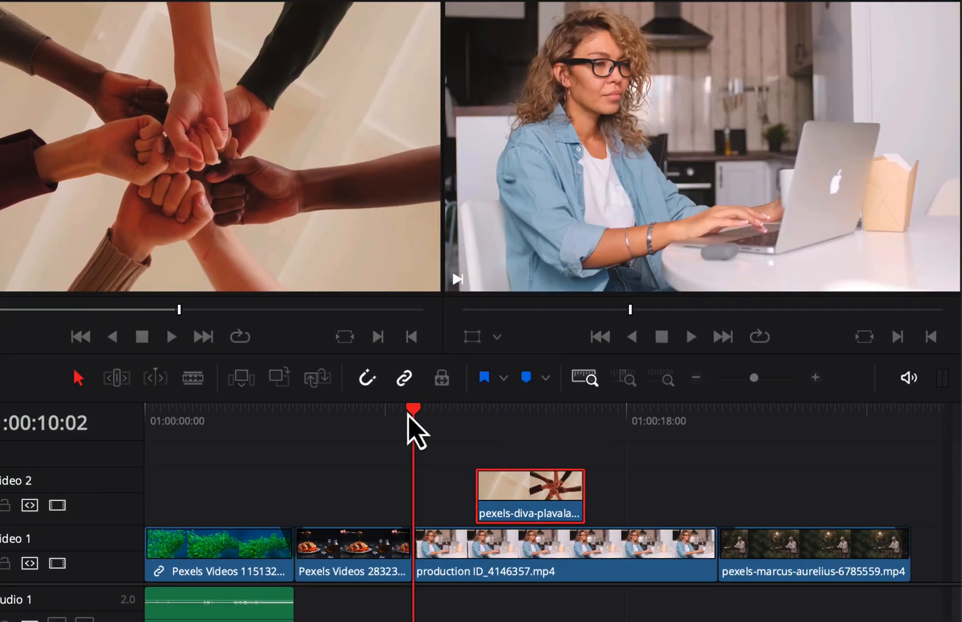
key("space")
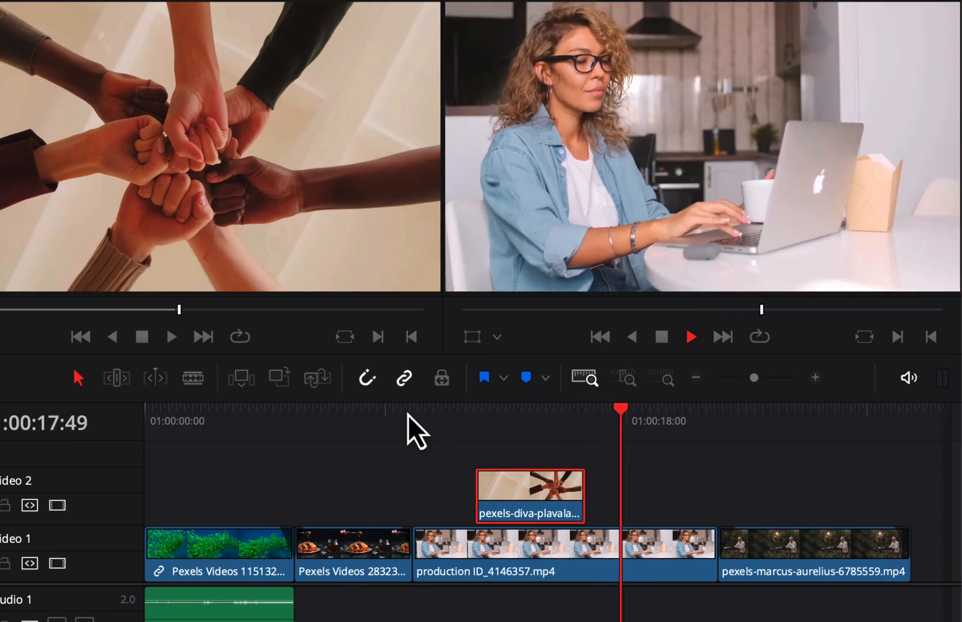
key("space")
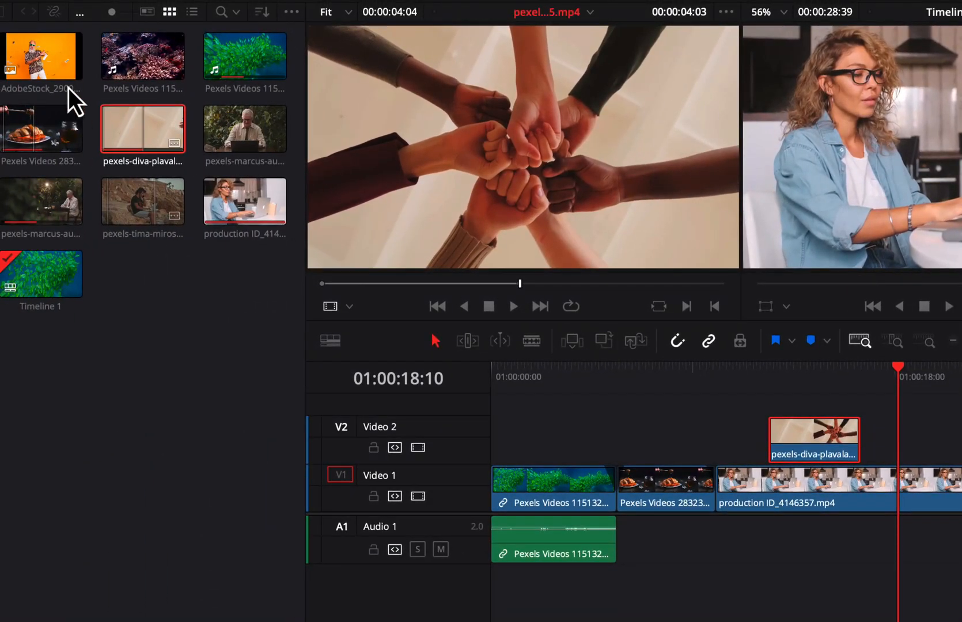
Step: Try the AdobeStock image on Video 2 above the fish clip, shortened to about 2.7 seconds, play it from 01:00:00:00, and delete it
left_click_drag(35, 53, 539, 431)
left_click_drag(647, 440, 551, 439)
left_click(497, 373)
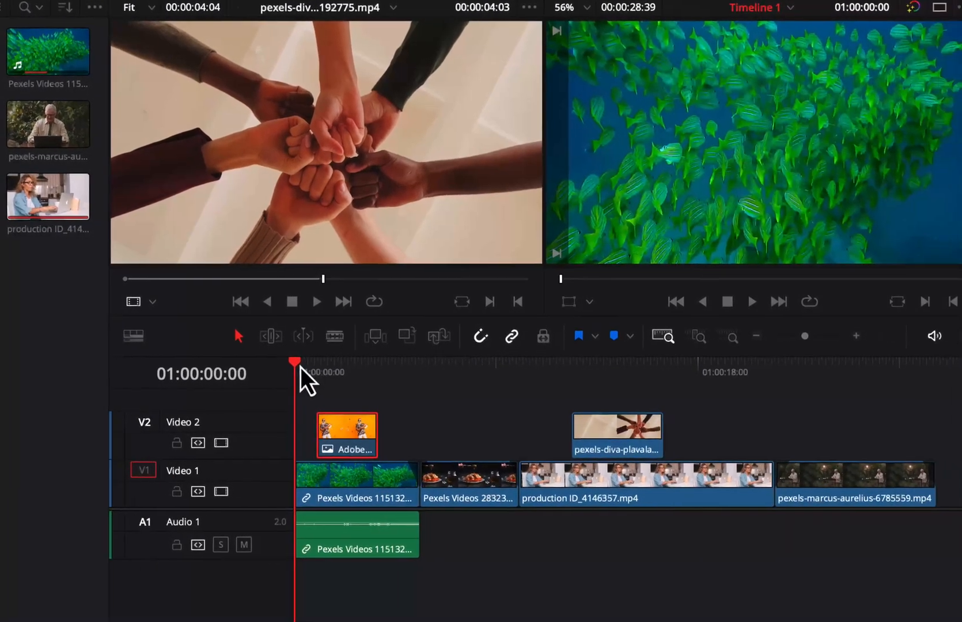
key("space")
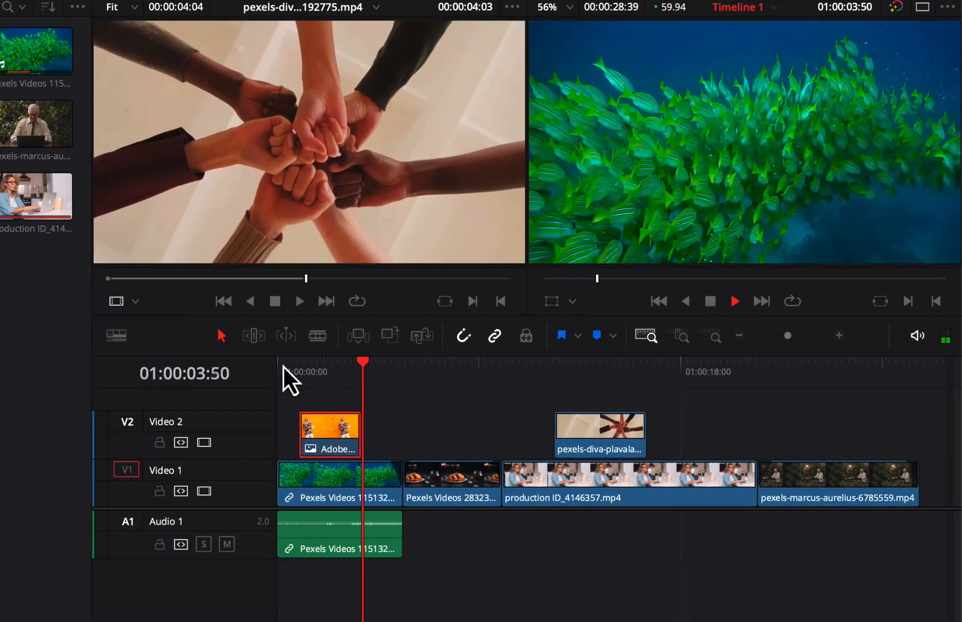
key("space")
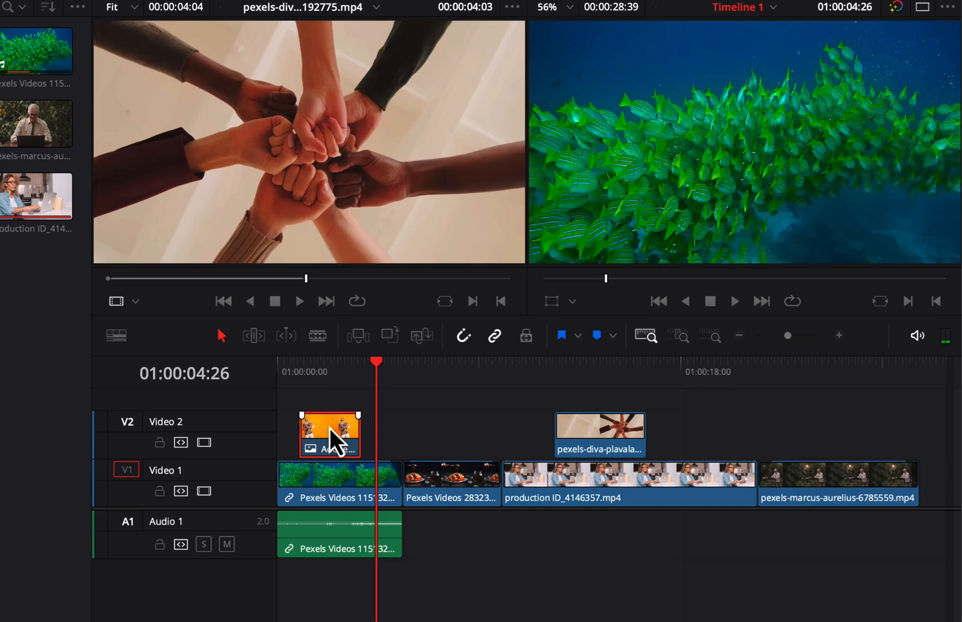
key("Delete")
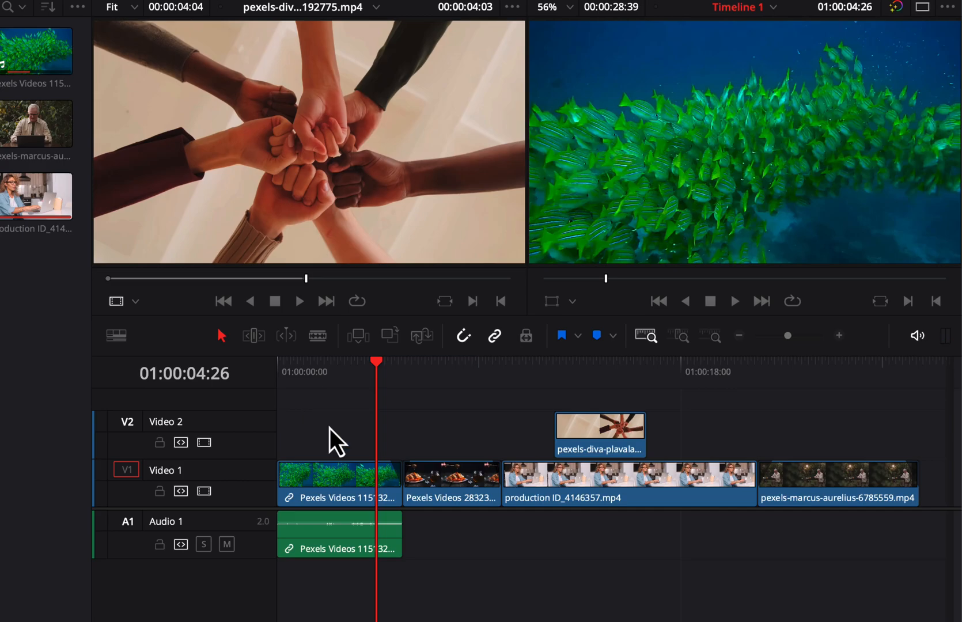
Step: Delete the fish clip from Video 1 together with its linked audio on Audio 1, leaving the gap
left_click(320, 540)
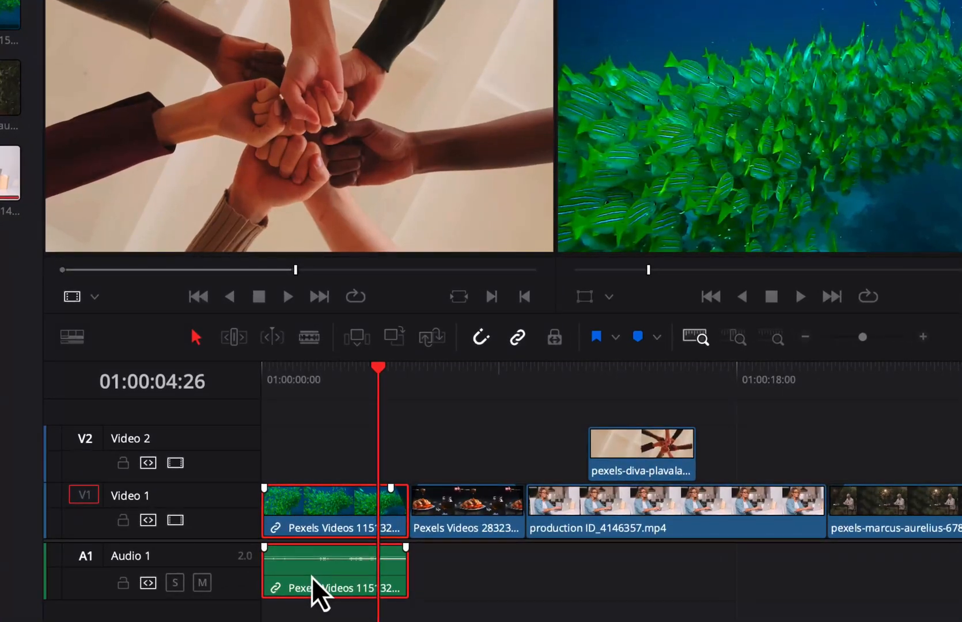
key("Delete")
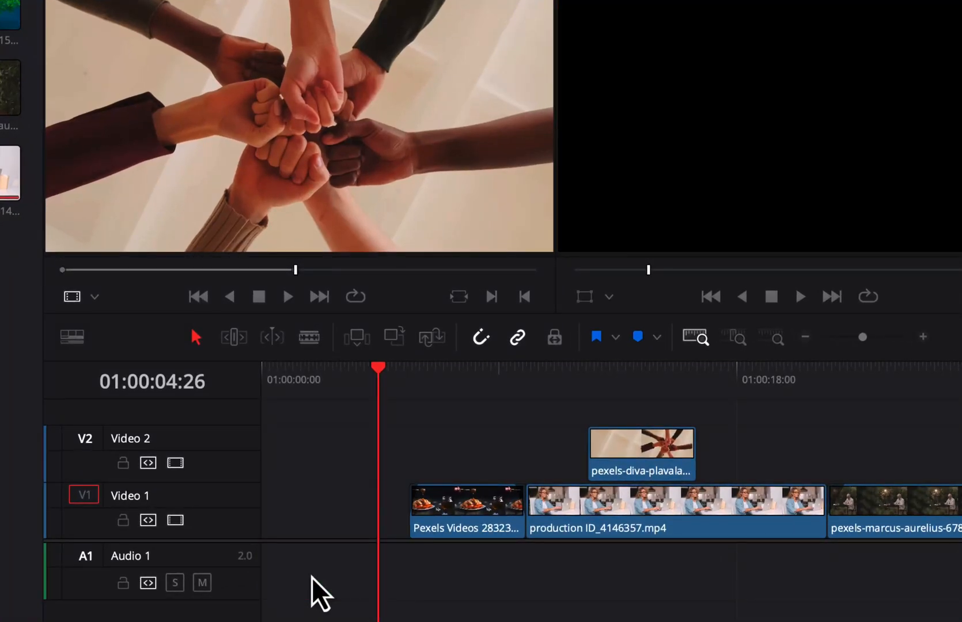
Step: Undo the fish clip's deletion and extend the croissant clip's start back to the fish clip's end on Video 1
key("ctrl+z")
left_click(347, 589)
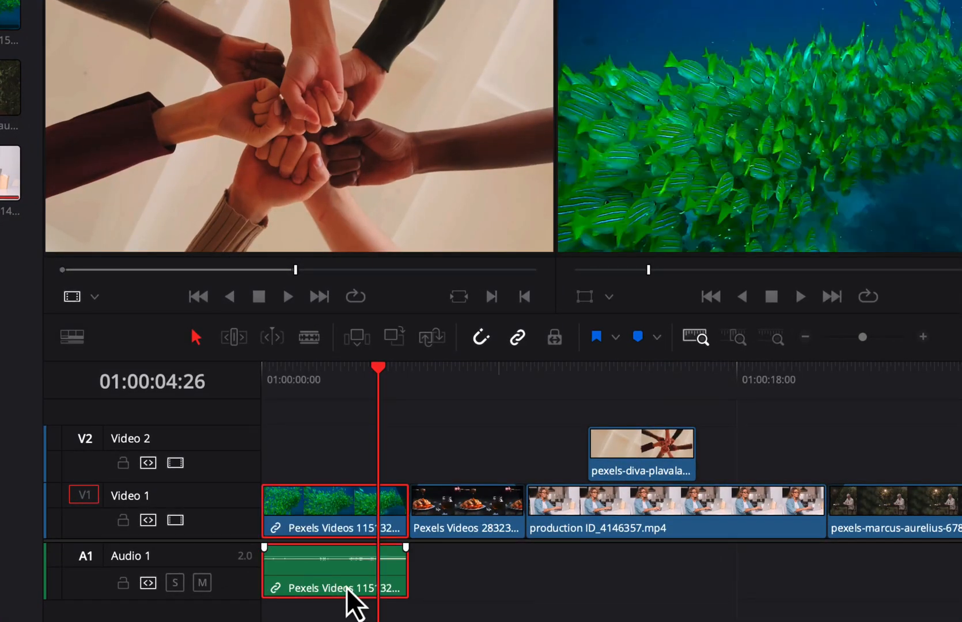
mouse_move(320, 507)
left_mouse_down()
mouse_move(375, 508)
mouse_move(327, 510)
left_mouse_up()
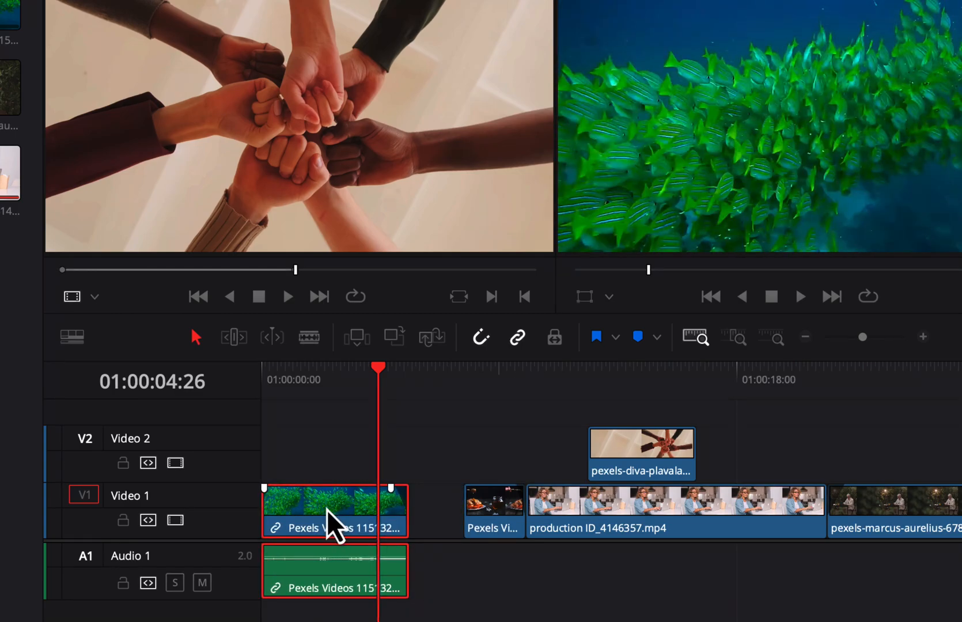
left_click(482, 514)
left_click_drag(467, 511, 411, 511)
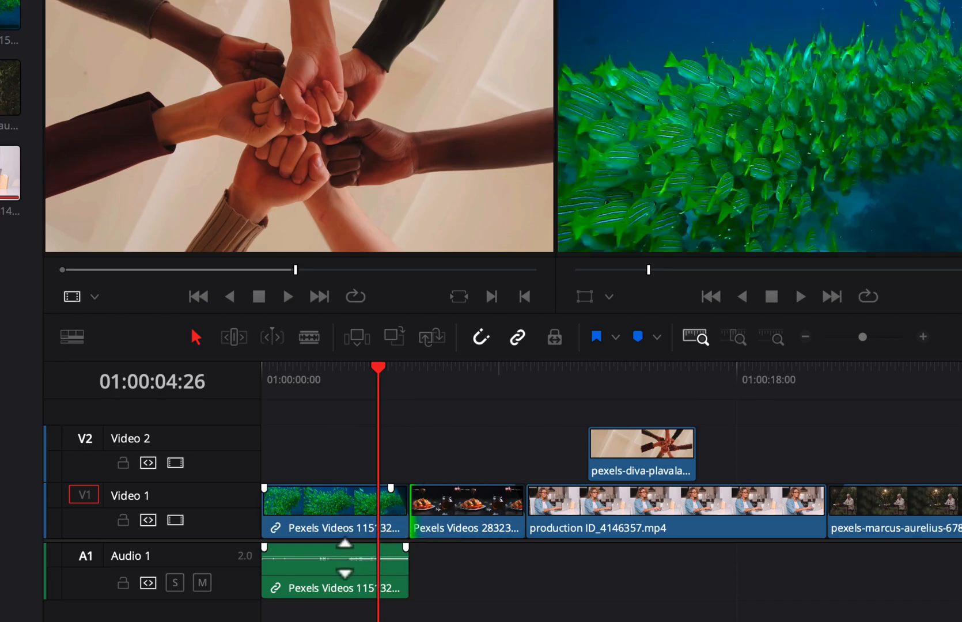
Step: Try deleting only the fish clip's audio with linked selection off, undo it and turn linked selection back on
left_click(326, 575)
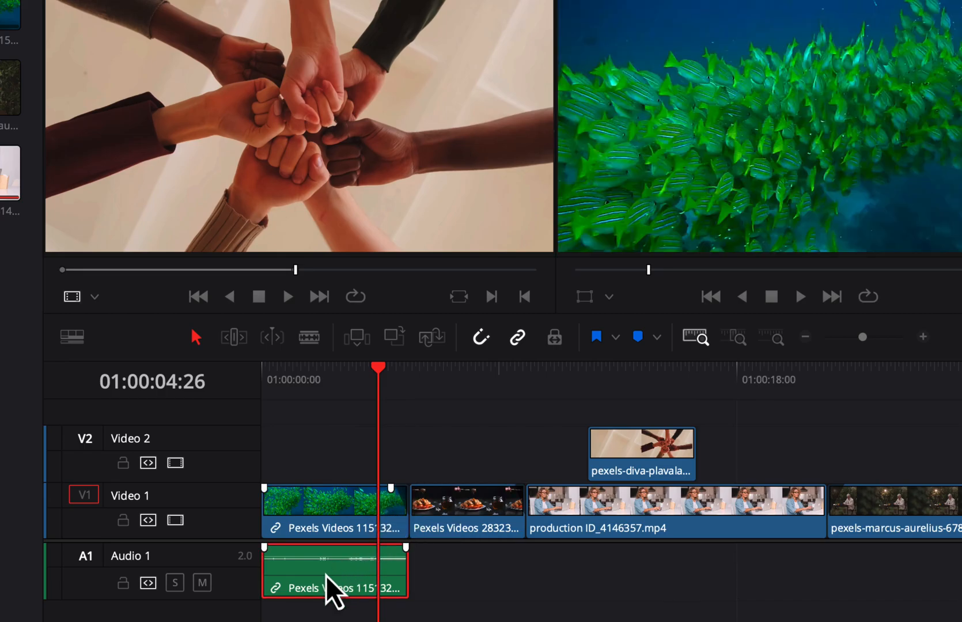
left_click(322, 571)
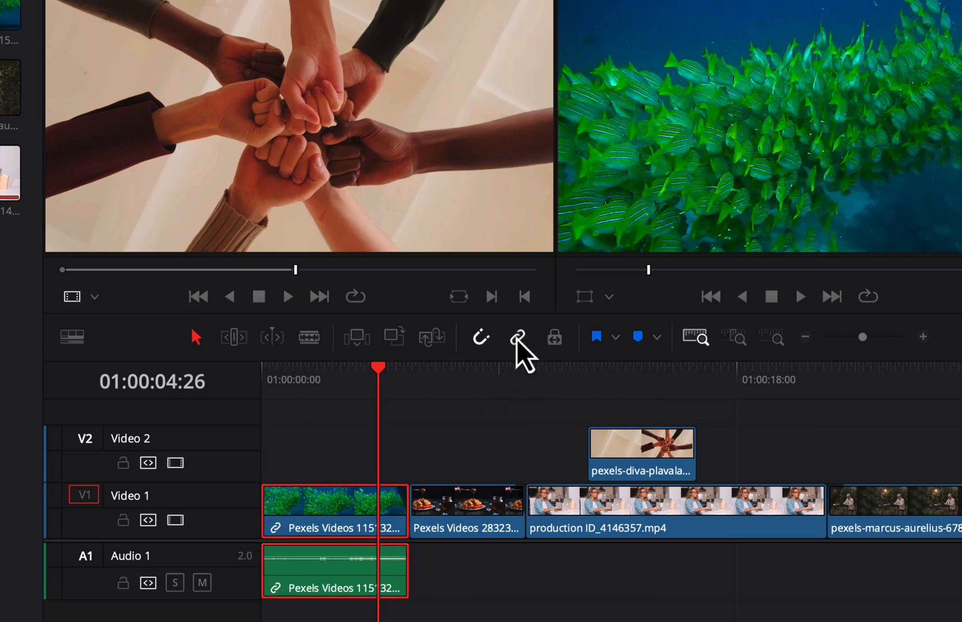
left_click(329, 442)
left_click(314, 579)
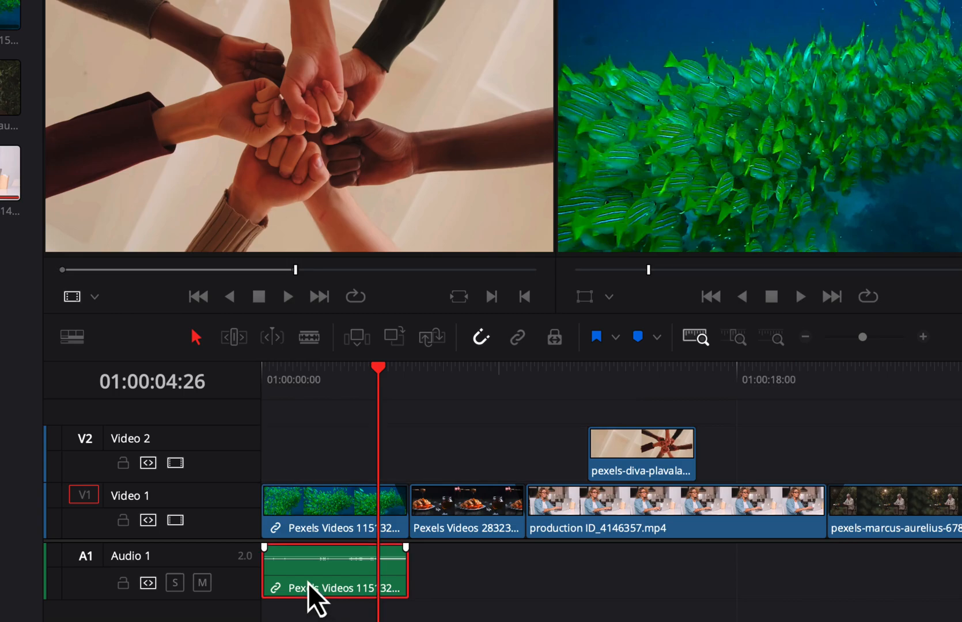
key("Delete")
key("ctrl+z")
key("ctrl+shift+l")
left_click(310, 529)
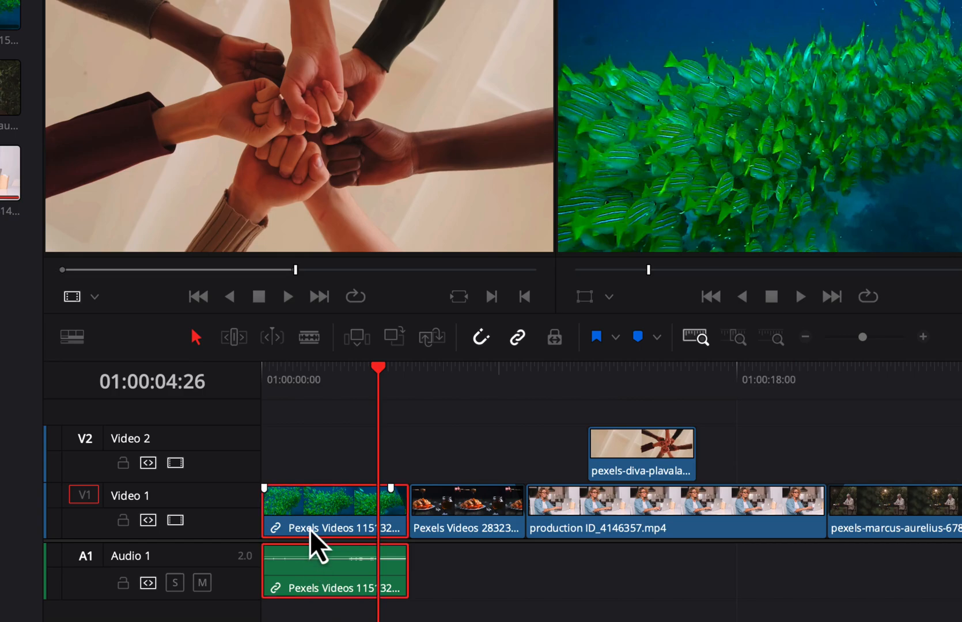
Step: Try adjusting the fish clip's end with snapping on, snapping it back against the croissant clip
left_click(409, 512)
left_click(399, 526)
left_click(408, 512)
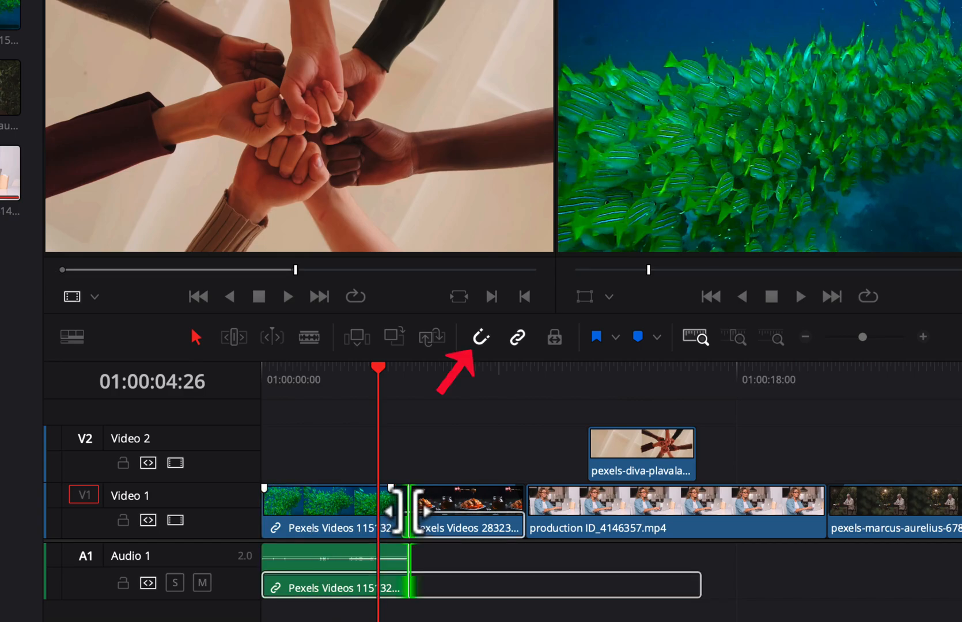
left_click(375, 517)
mouse_move(396, 511)
left_mouse_down()
mouse_move(363, 513)
mouse_move(409, 522)
left_mouse_up()
left_click(347, 521)
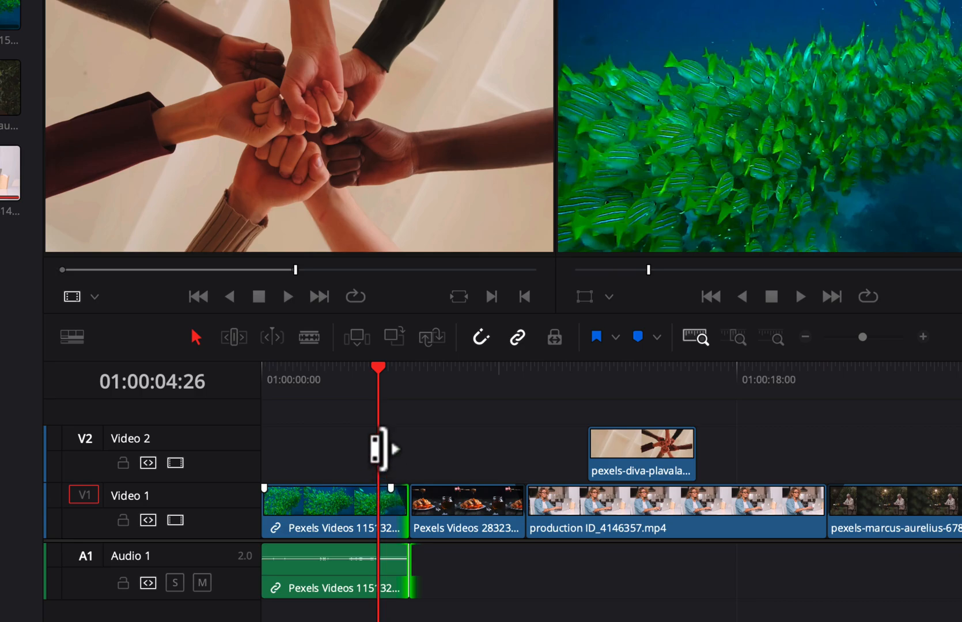
Step: Place the playhead at 01:00:01:57 and trim the fish clip's start so it snaps to the playhead
left_click_drag(380, 371, 313, 383)
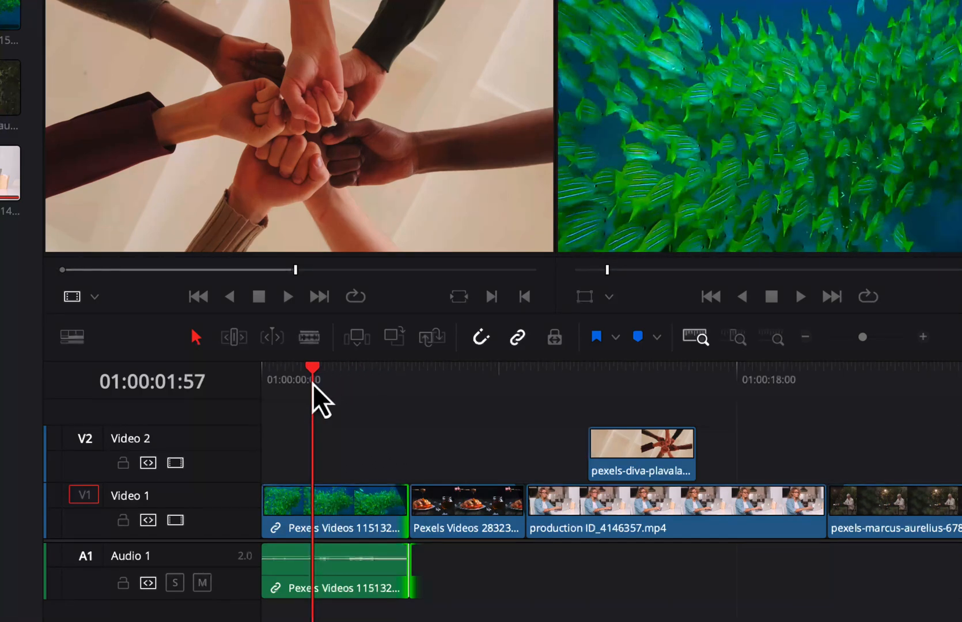
left_click(291, 506)
left_click(263, 507)
left_click_drag(263, 507, 301, 504)
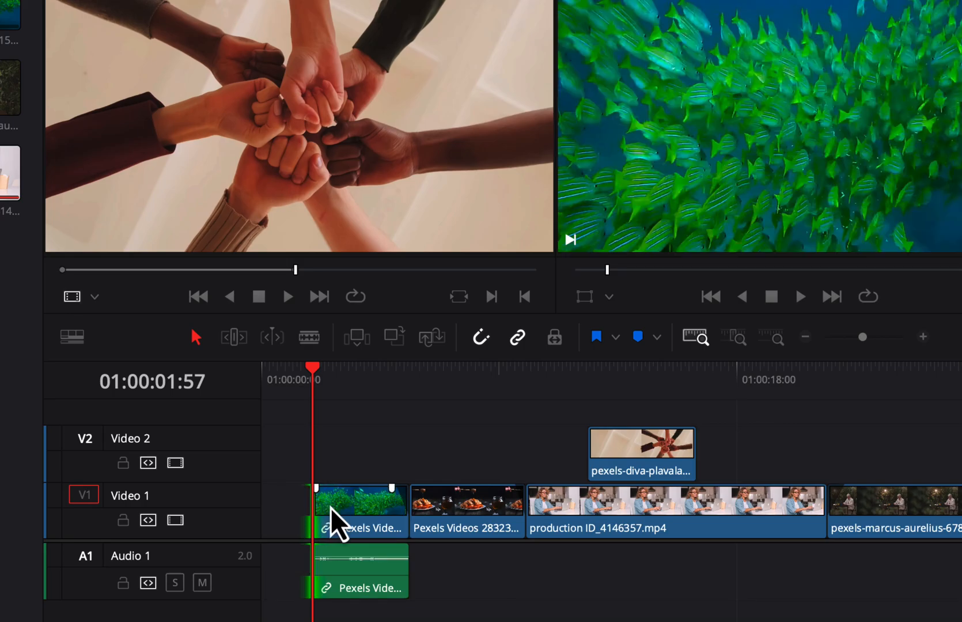
Step: Place the playhead at 01:00:00:53 and extend the fish clip's start until it snaps there
left_click_drag(312, 370, 284, 377)
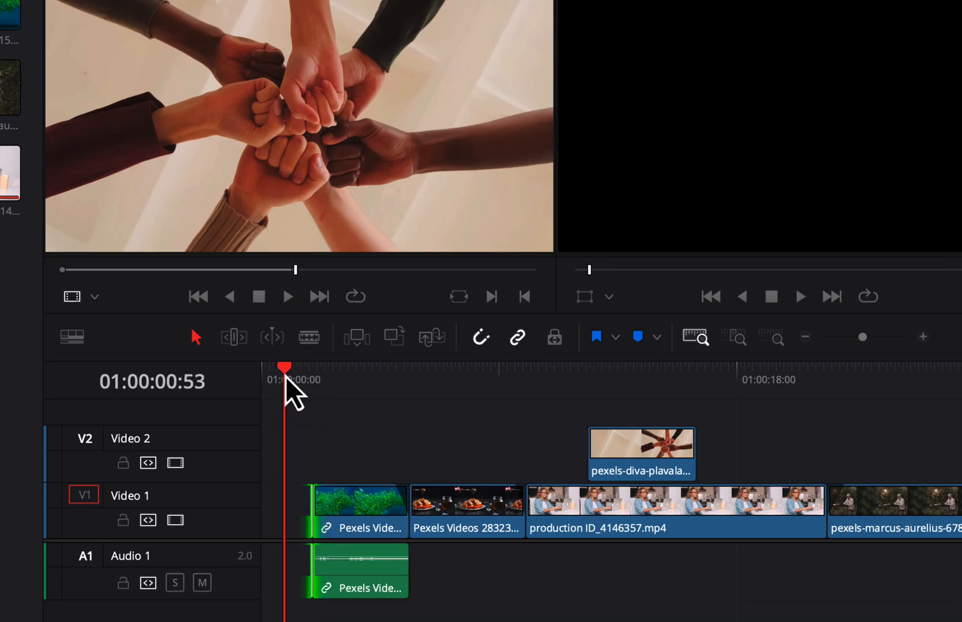
left_click(336, 510)
left_click_drag(312, 508, 299, 510)
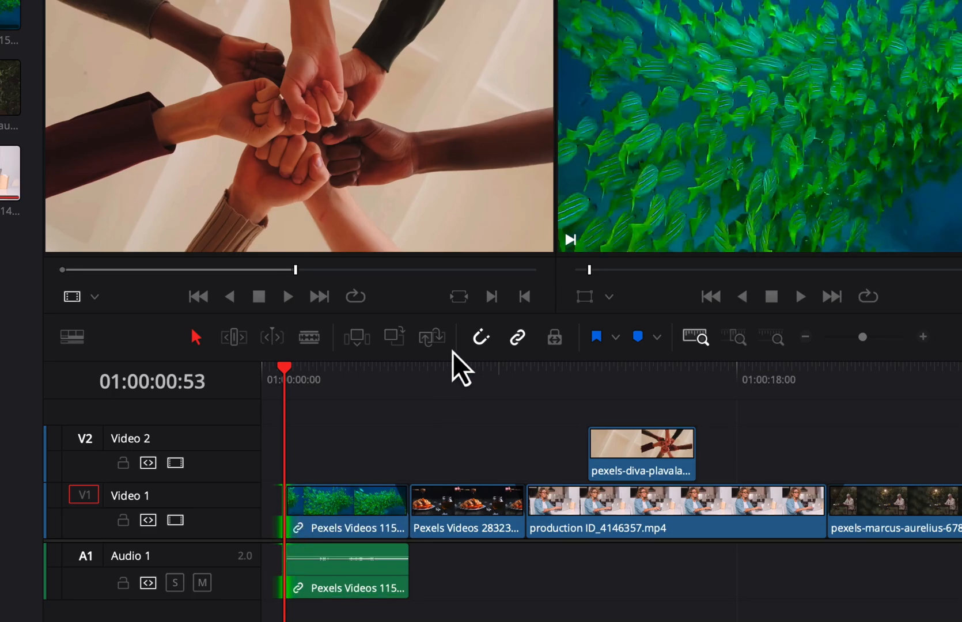
Step: Turn snapping off, place the playhead at 01:00:01:55 and try trimming the fish clip's start freely
left_click(481, 337)
left_click_drag(284, 371, 312, 370)
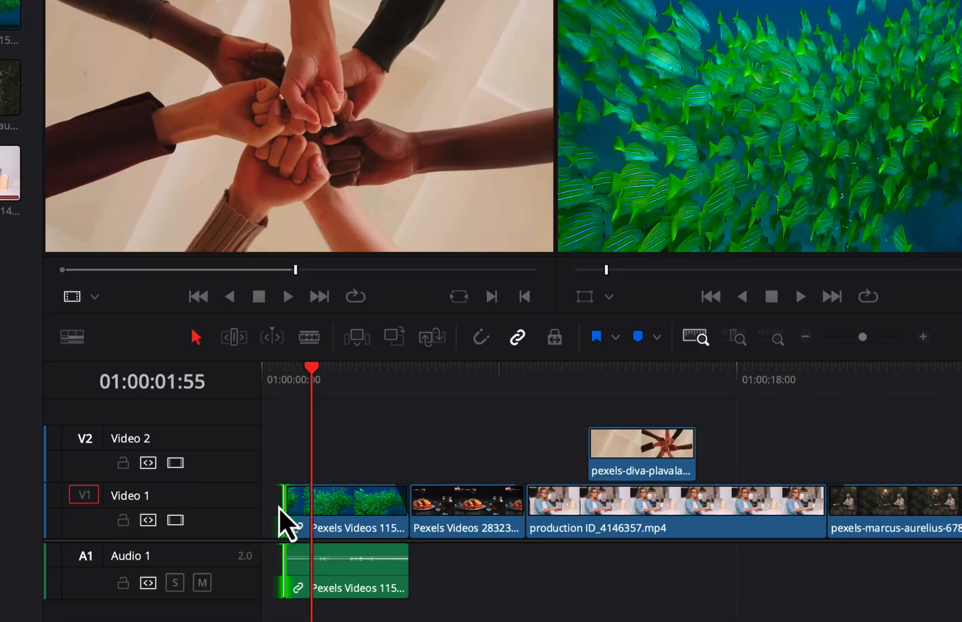
mouse_move(283, 508)
left_mouse_down()
mouse_move(320, 508)
mouse_move(290, 508)
left_mouse_up()
Step: Play the timeline from the beginning through the fish clip and stop playback before the croissant clip
key("space")
left_click(268, 369)
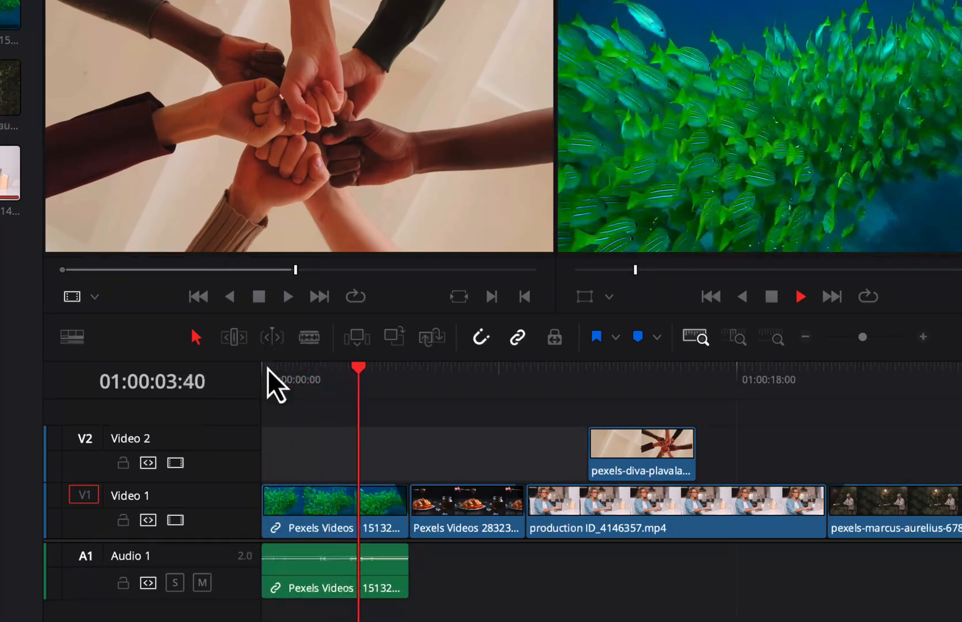
key("space")
Step: Split the fish clip and its linked audio at 01:00:02:57 and ripple delete the second part
left_click(354, 502)
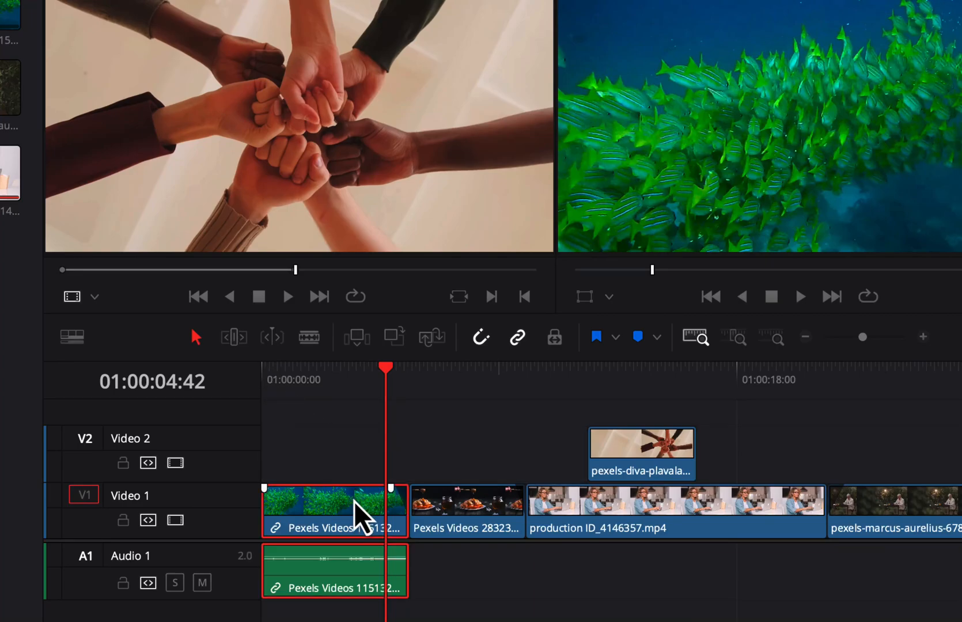
left_click(340, 390)
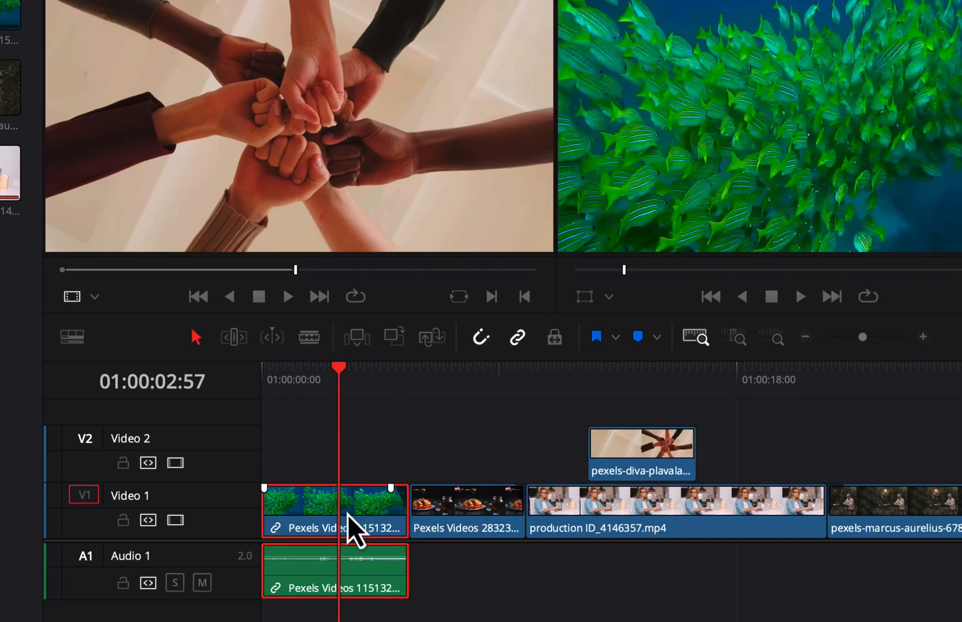
key("ctrl+b")
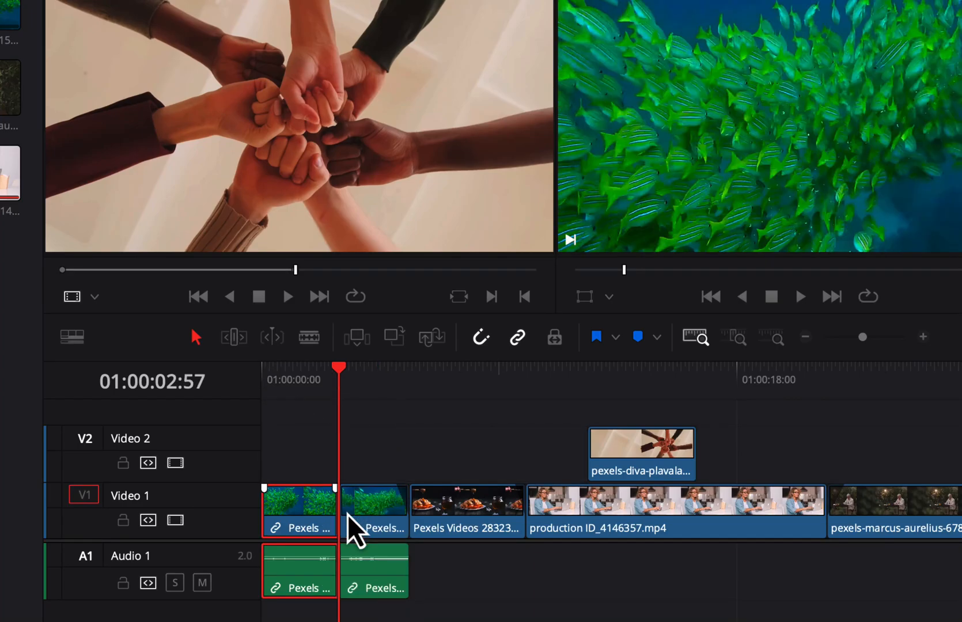
left_click(369, 510)
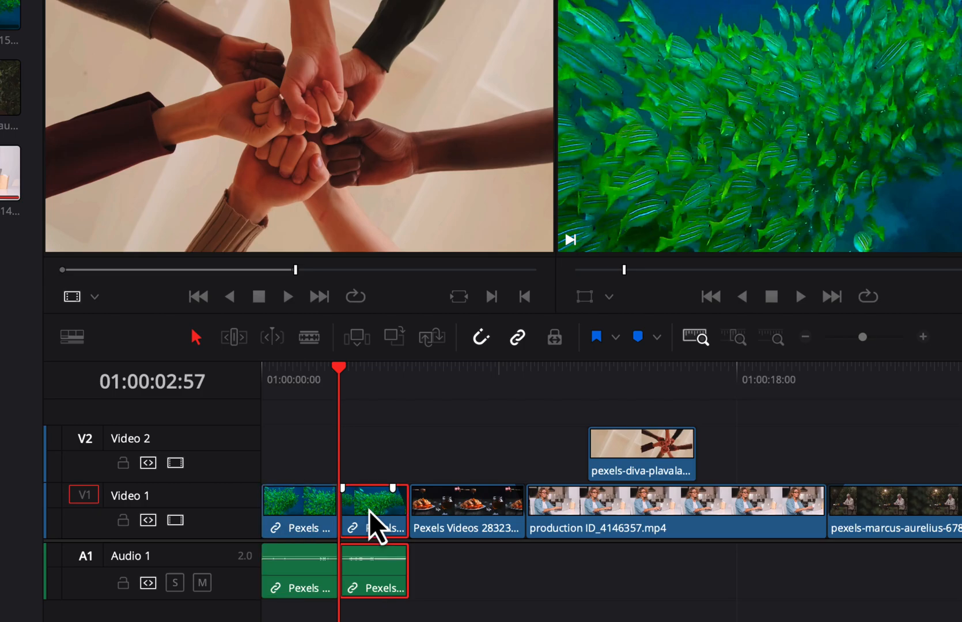
key("Delete")
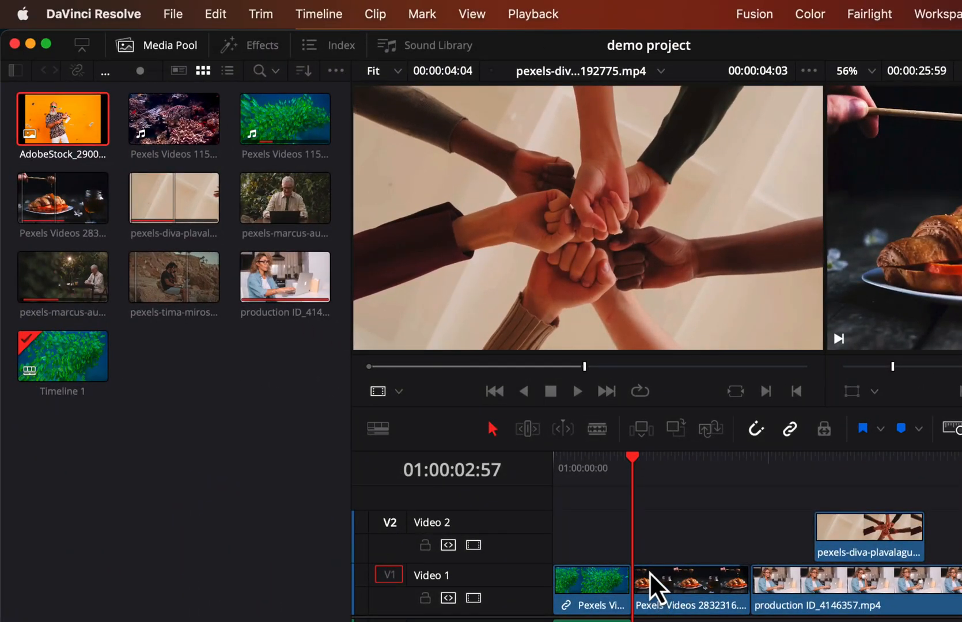
Step: Open Quick Export for Timeline 1 and select the YouTube preset after comparing it with H.264 Master
left_click(169, 14)
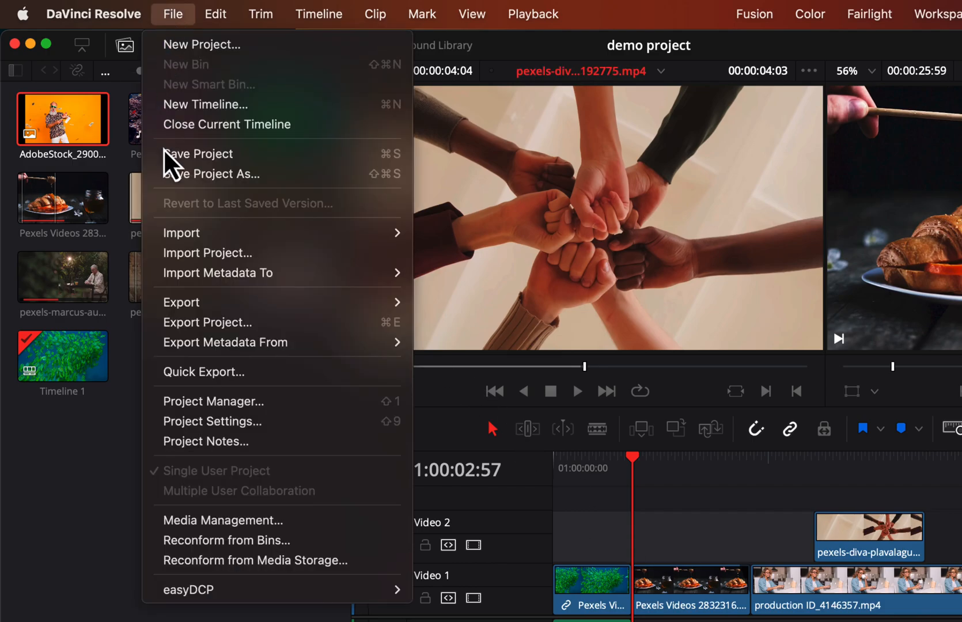
left_click(193, 371)
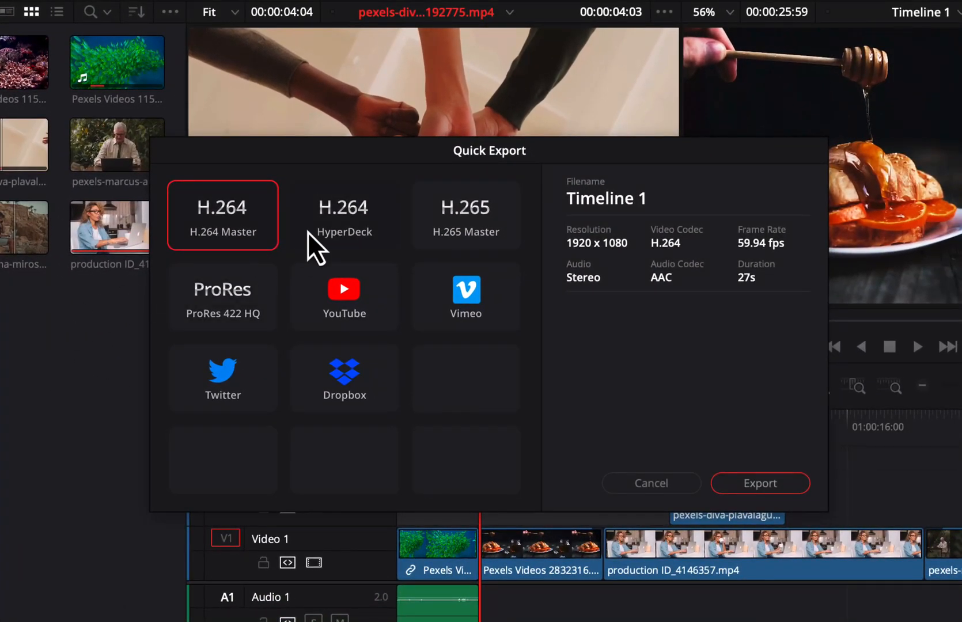
left_click(308, 234)
left_click(241, 235)
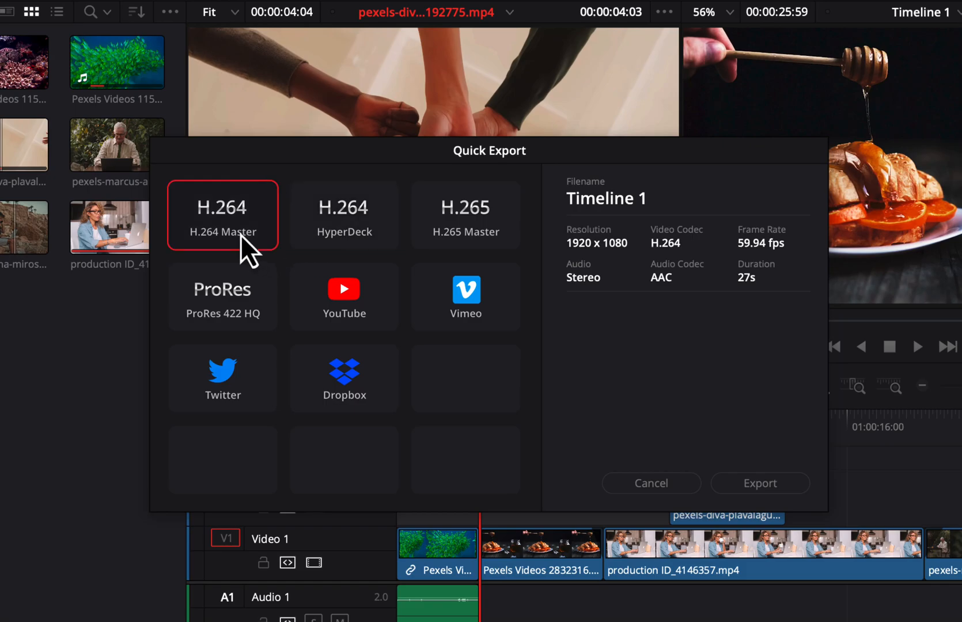
left_click(342, 302)
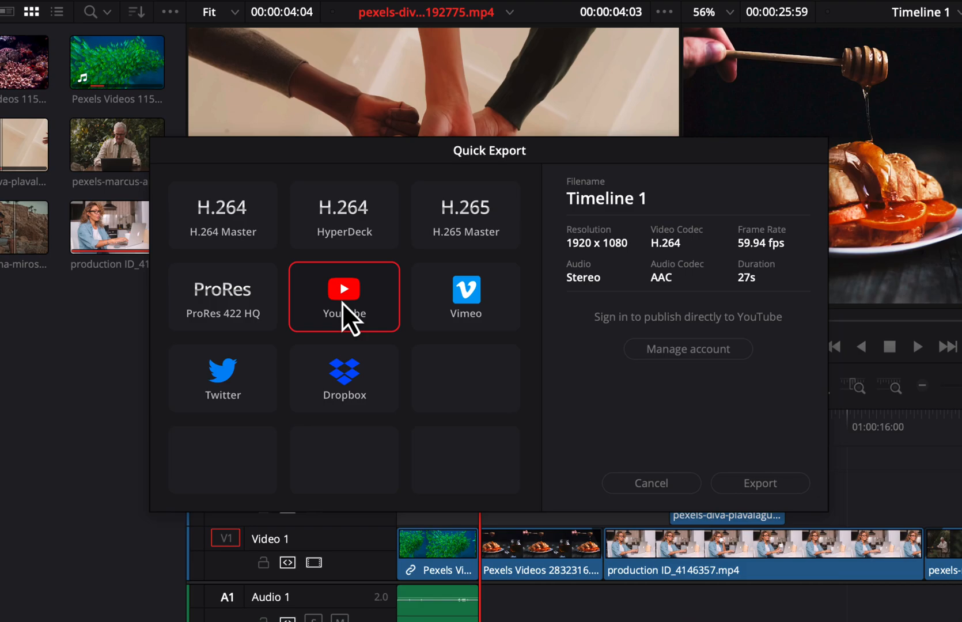
left_click(216, 231)
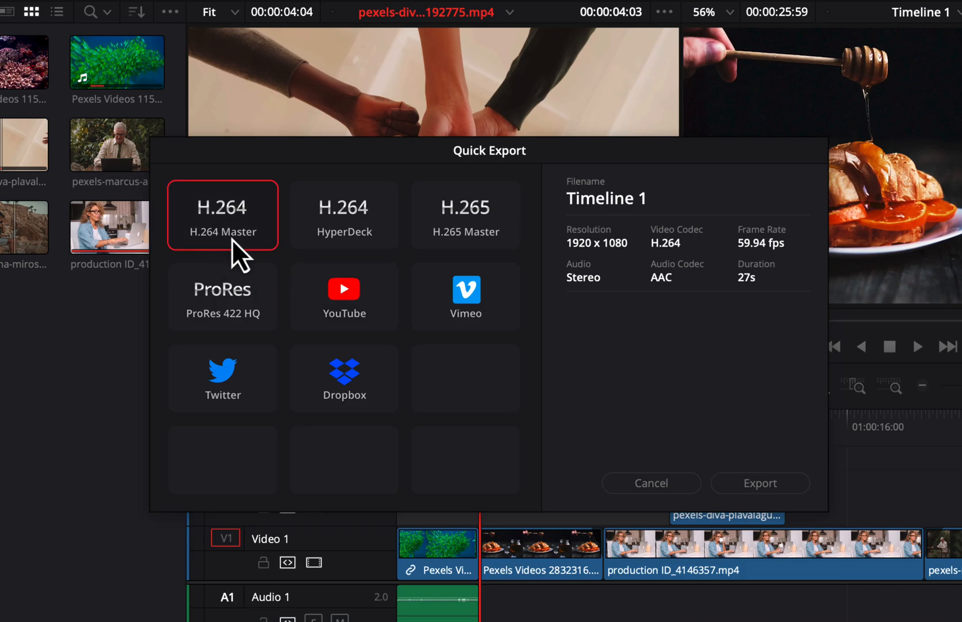
left_click(369, 319)
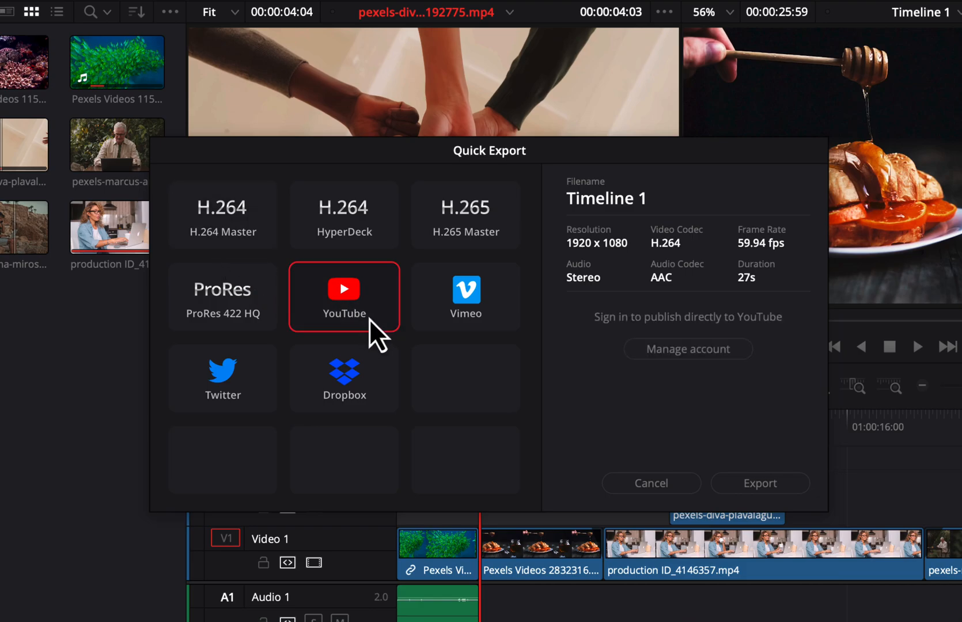
Step: Export the timeline to the Desktop as "my video 1" and play the exported file
left_click(739, 484)
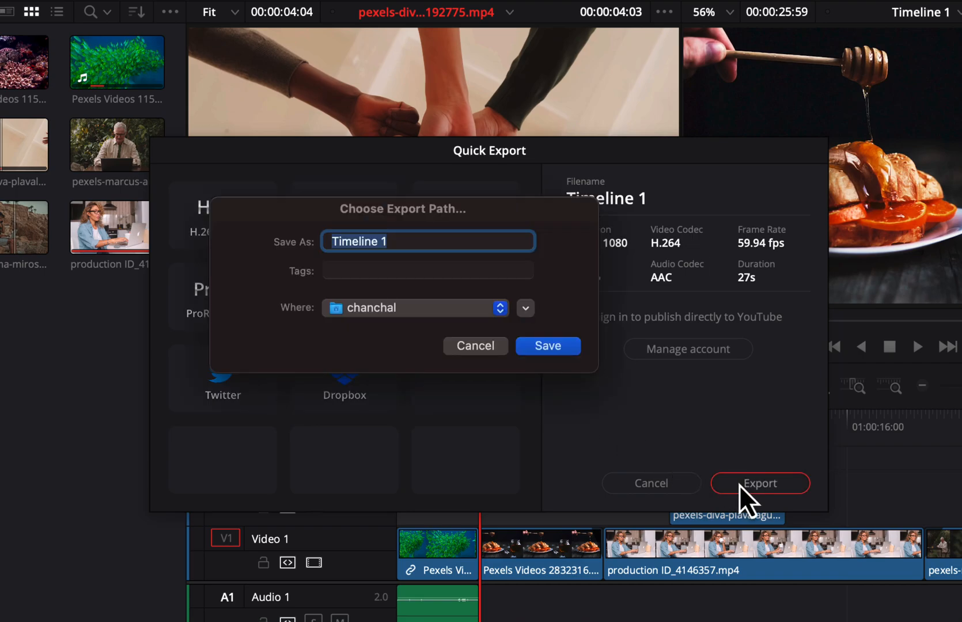
left_click(410, 306)
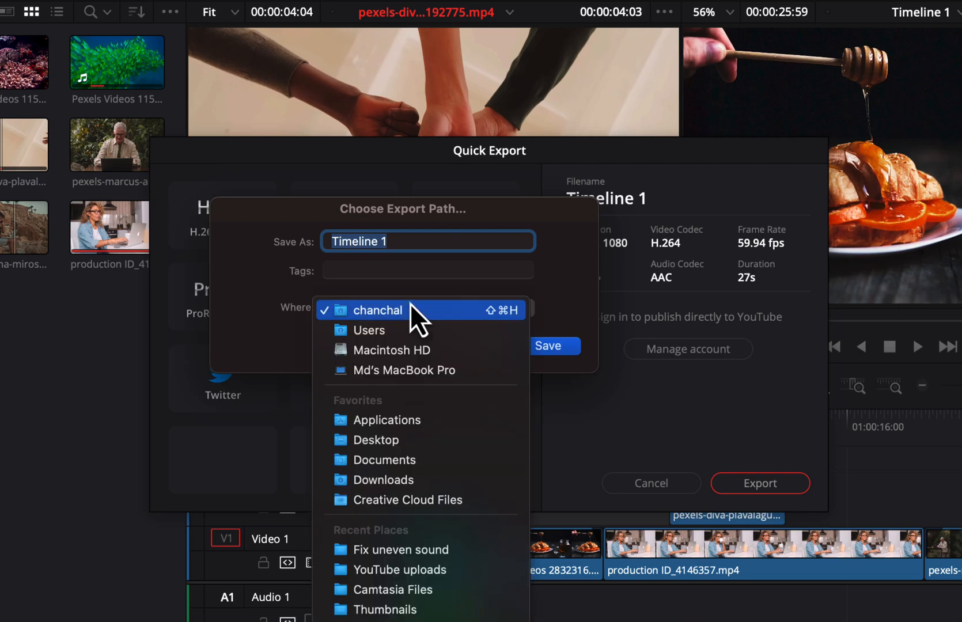
left_click(383, 440)
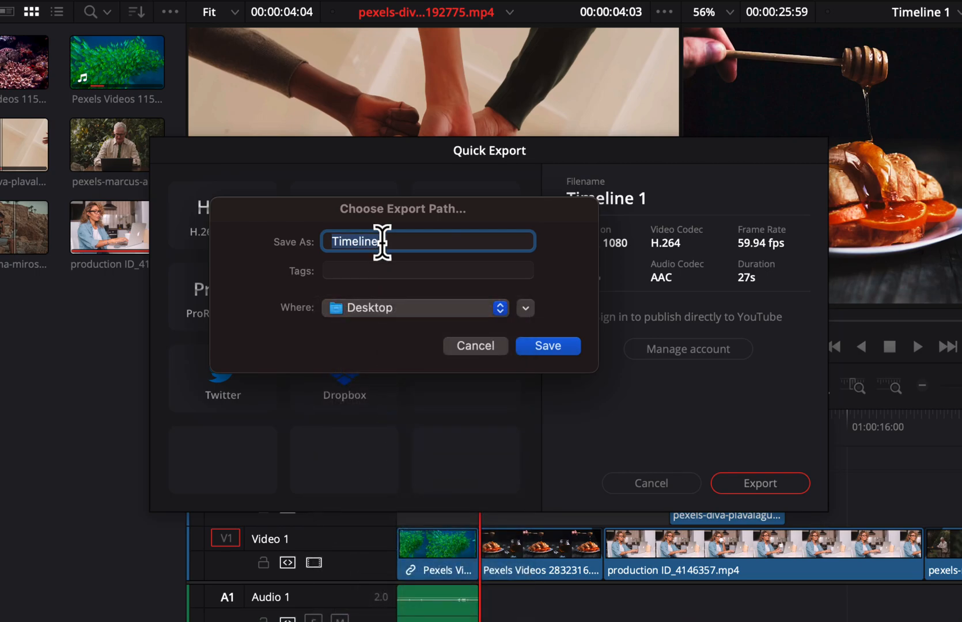
type("m")
key("Return")
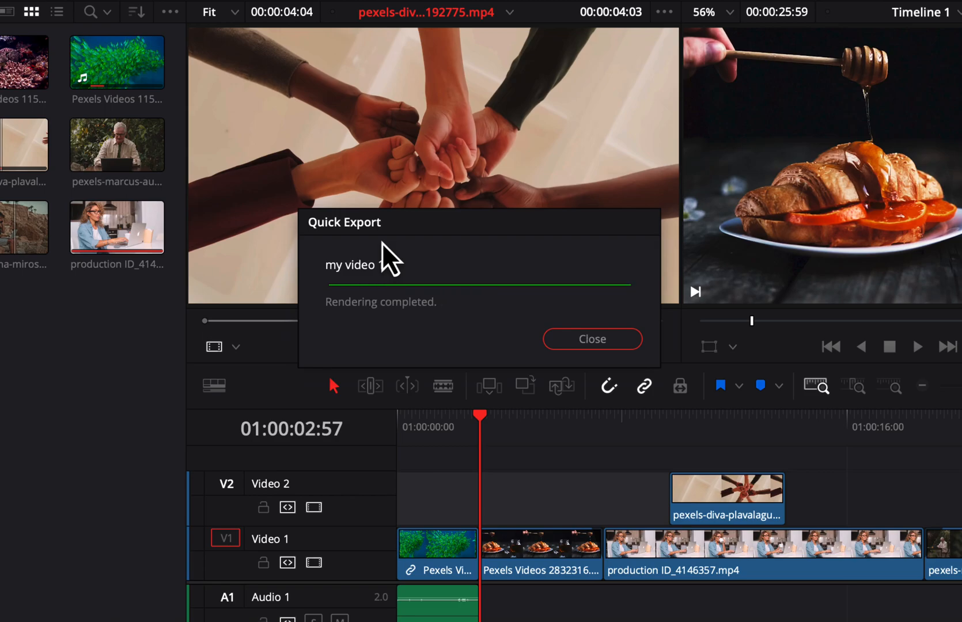
left_click(583, 341)
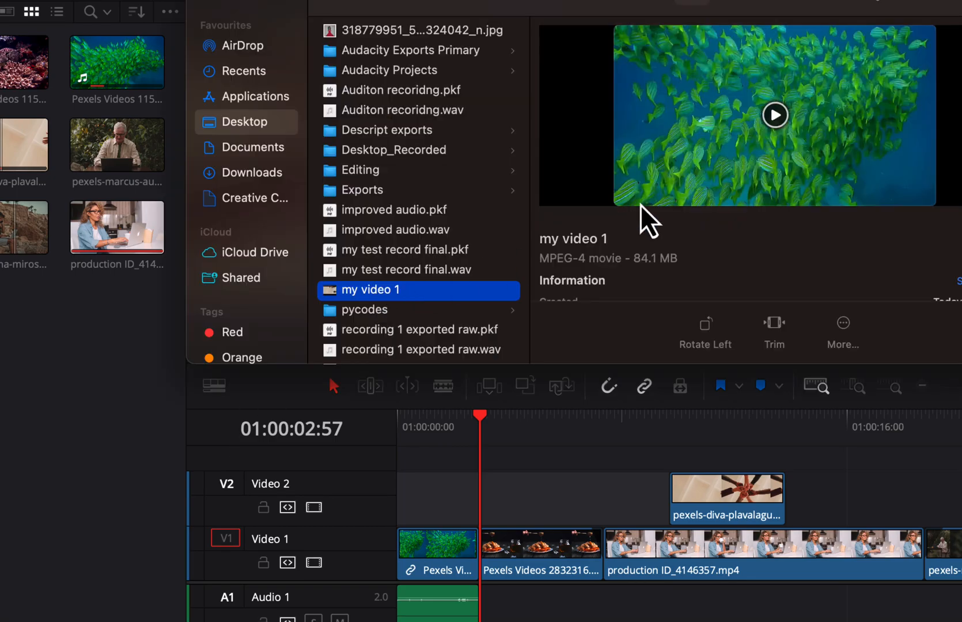
left_click(774, 117)
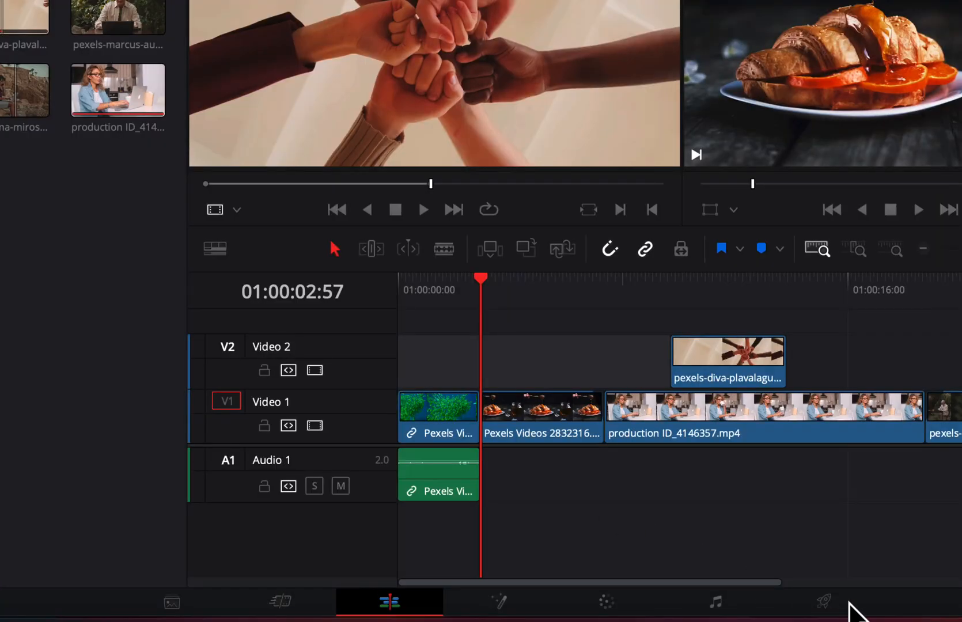
Step: Open the Deliver page, apply the H.264 Master render preset and browse the remaining presets
left_click(826, 602)
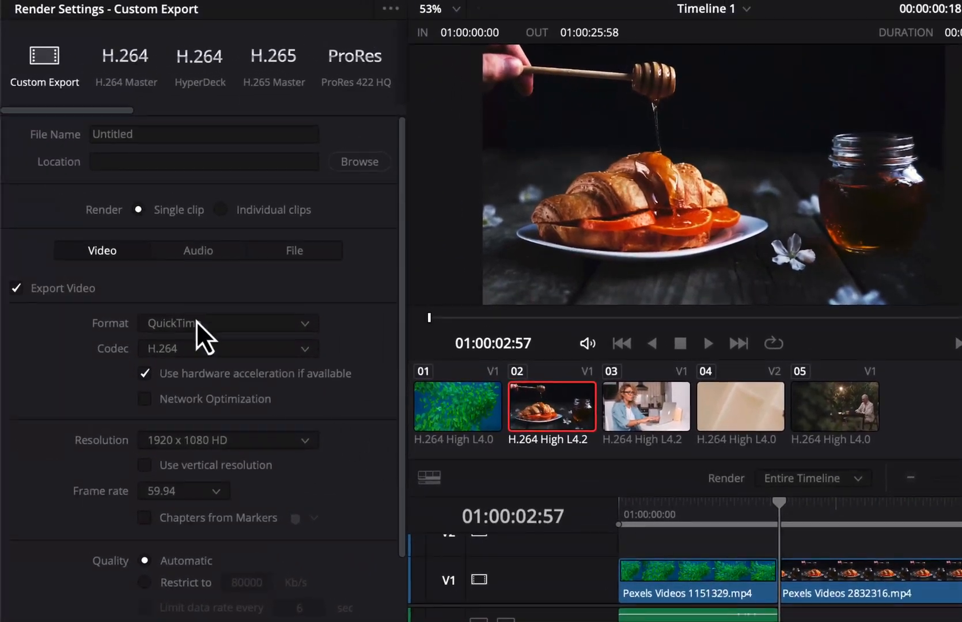
left_click(123, 57)
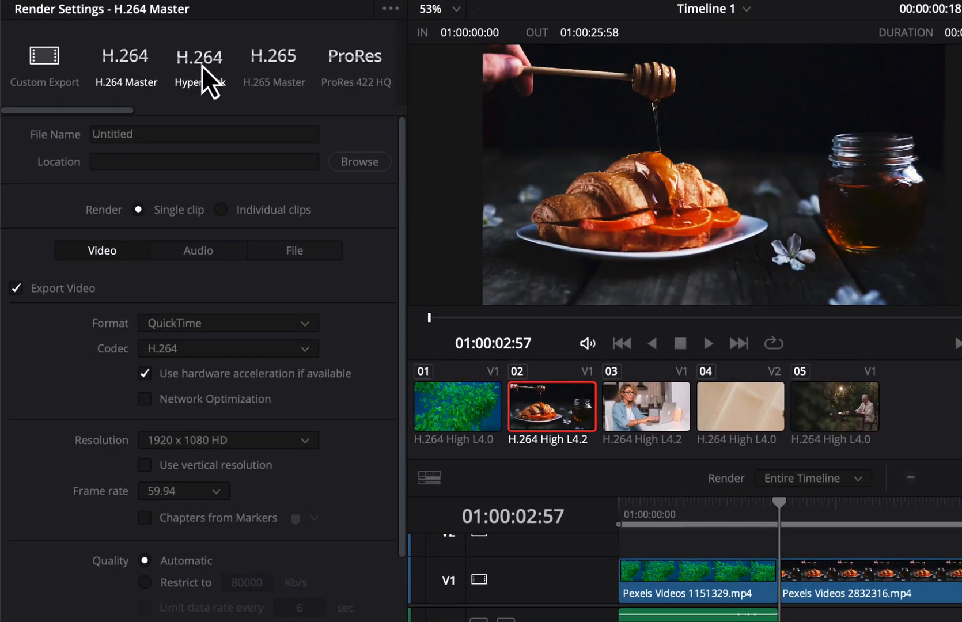
left_click(201, 66)
left_click(142, 57)
left_click_drag(113, 114, 169, 113)
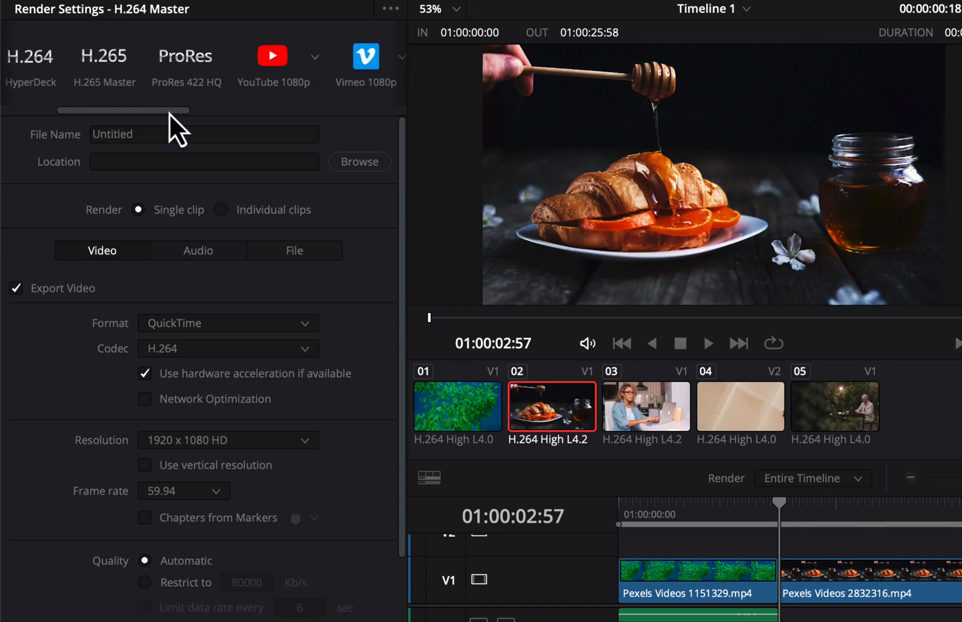
Step: Apply the YouTube 1080p render preset, switch to Custom Export and review its video settings
left_click(256, 81)
left_click_drag(158, 110, 100, 111)
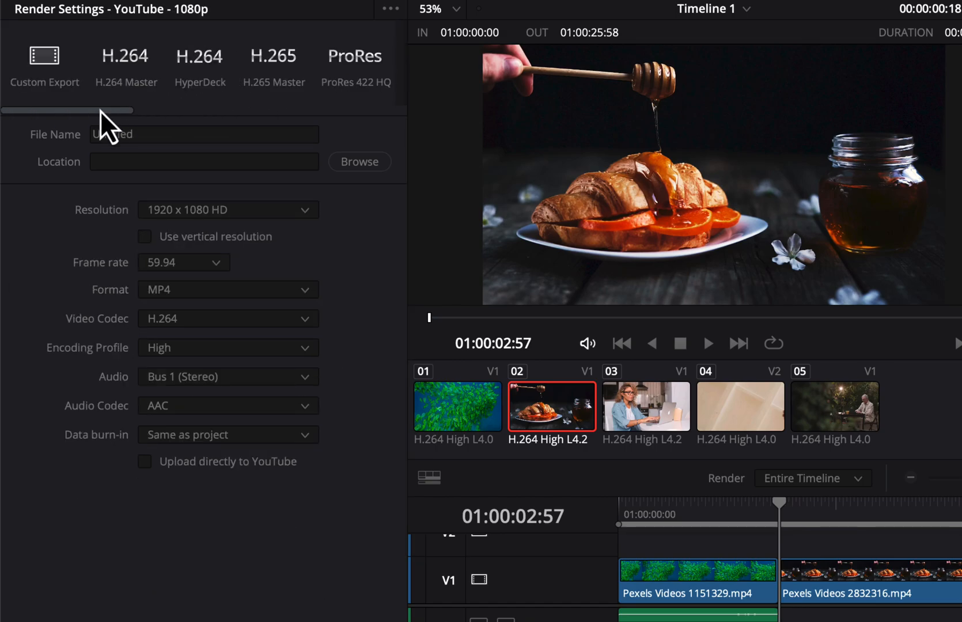
left_click(39, 67)
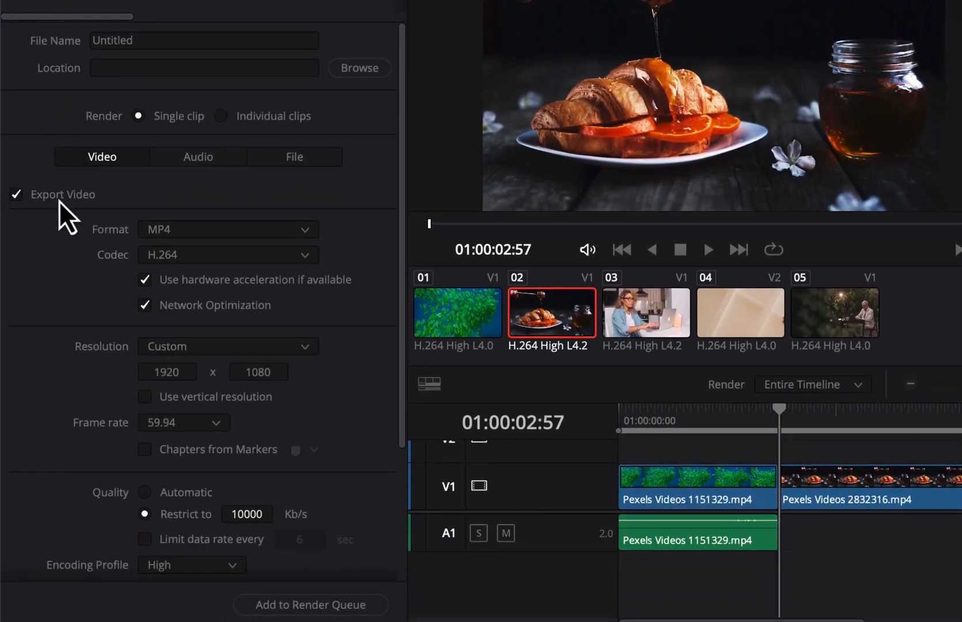
scroll(191, 489, "down", 5)
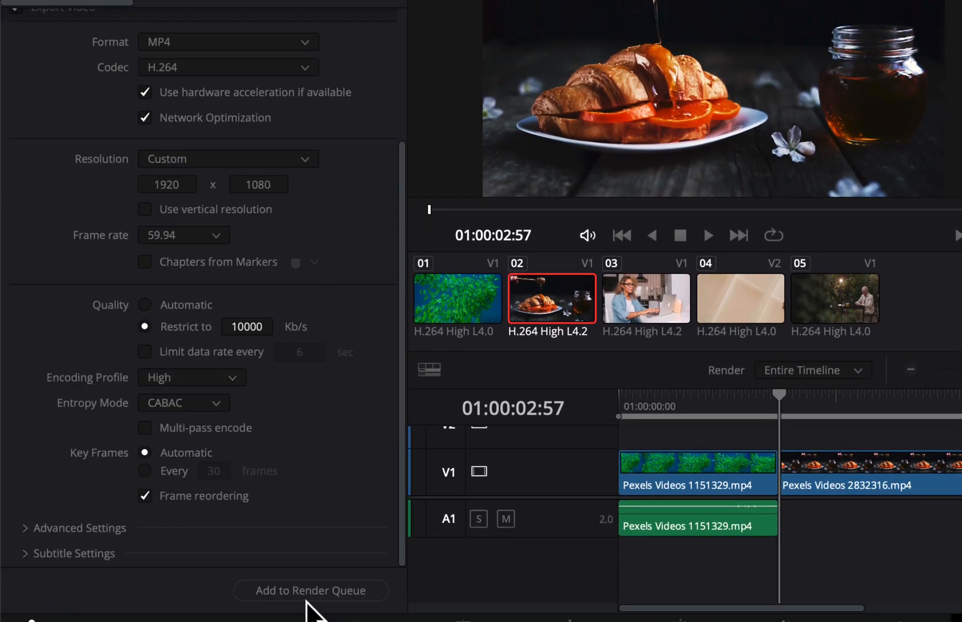
Step: Add the timeline to the render queue as "Video export 1.mp4" on the Desktop and render all jobs
left_click(308, 592)
left_click(627, 122)
left_click(452, 320)
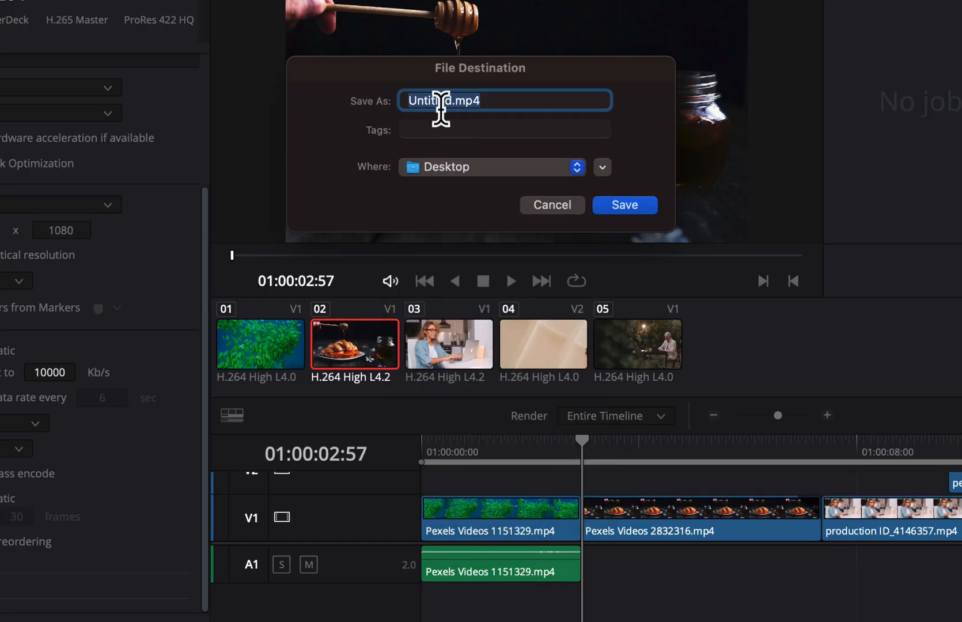
left_click_drag(451, 100, 336, 98)
key("BackSpace")
type("Video export")
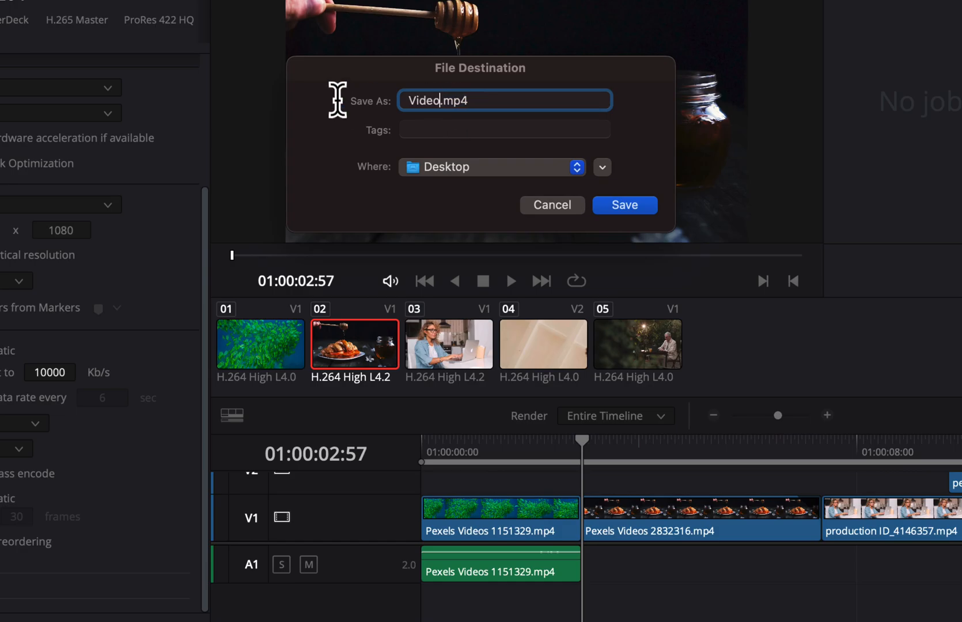
left_click(609, 208)
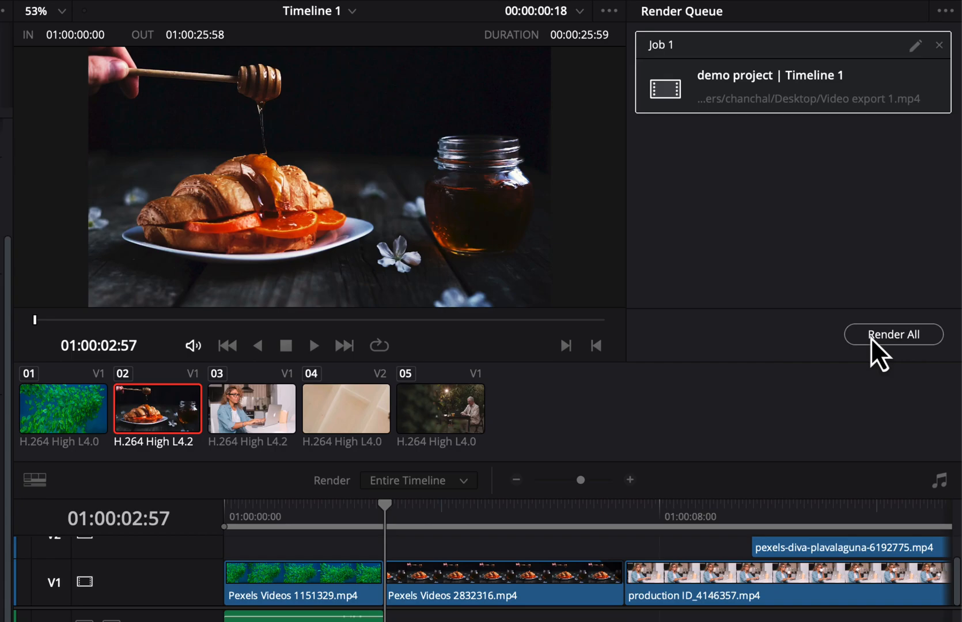
left_click(872, 337)
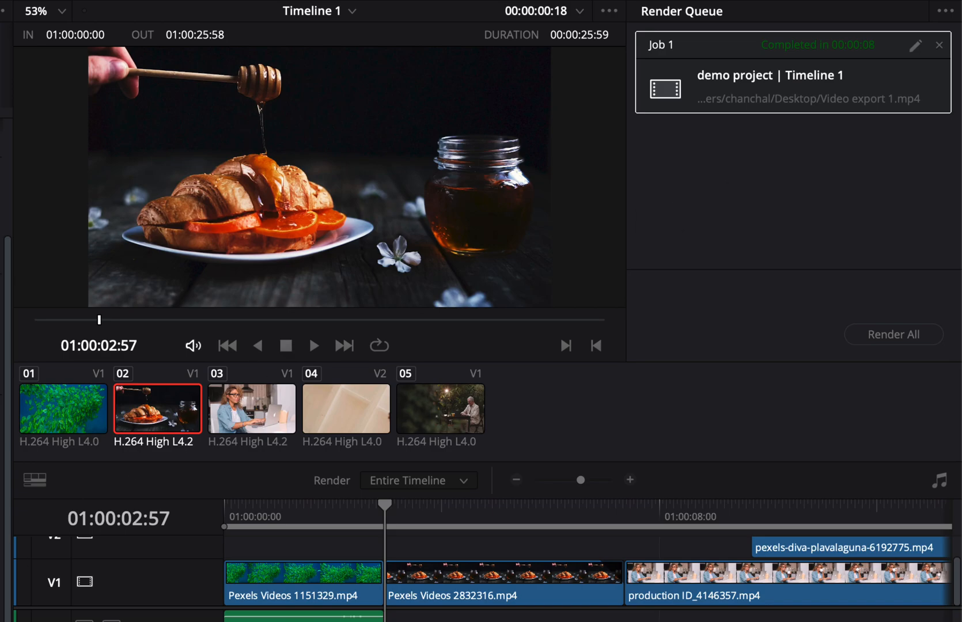
Step: Switch to Finder and look through the Desktop folder for the rendered "Video export 1.mp4" file
key("super+Tab")
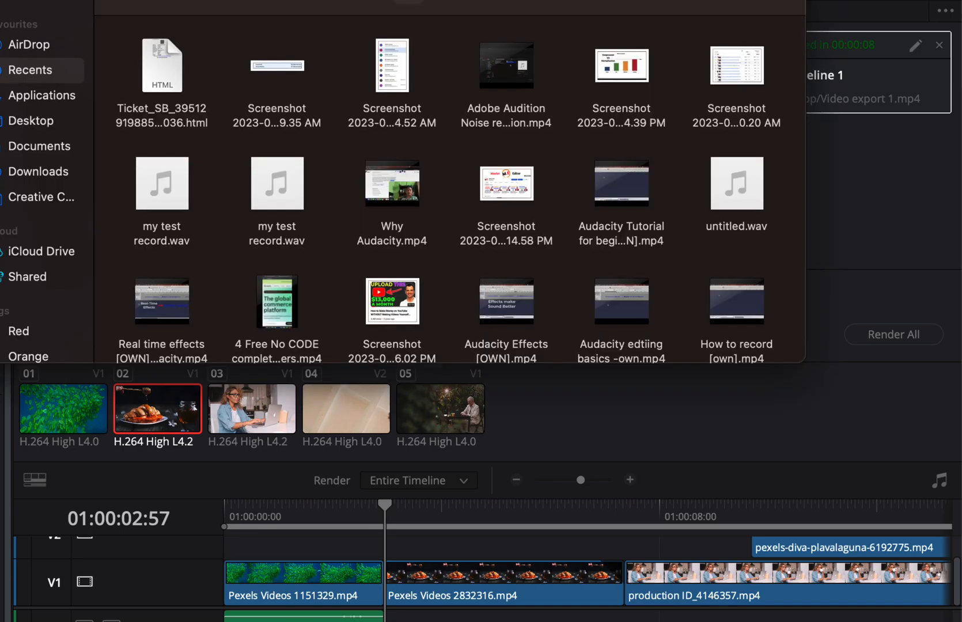
left_click(36, 128)
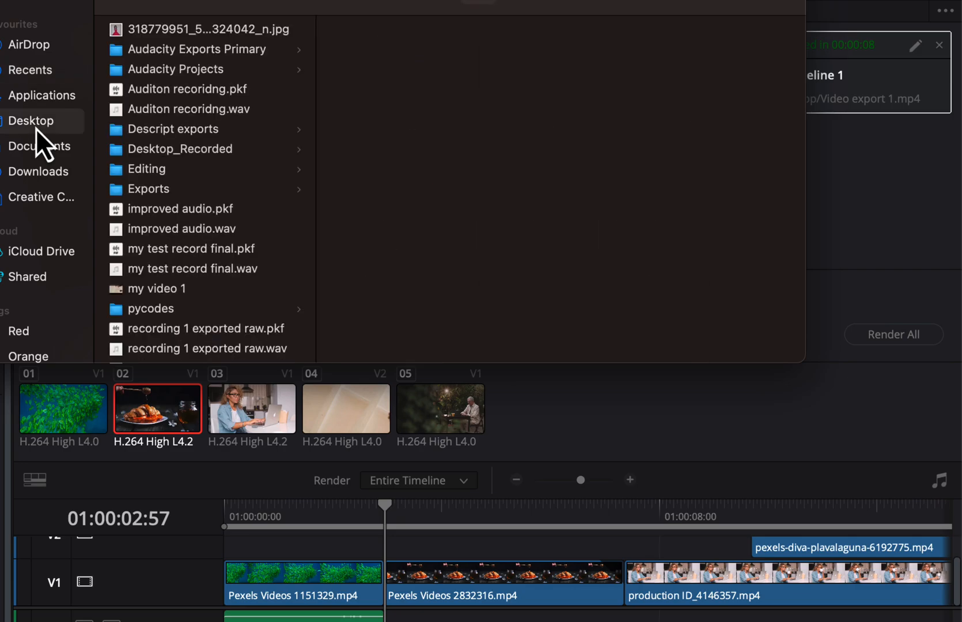
scroll(195, 173, "down", 3)
scroll(196, 174, "down", 10)
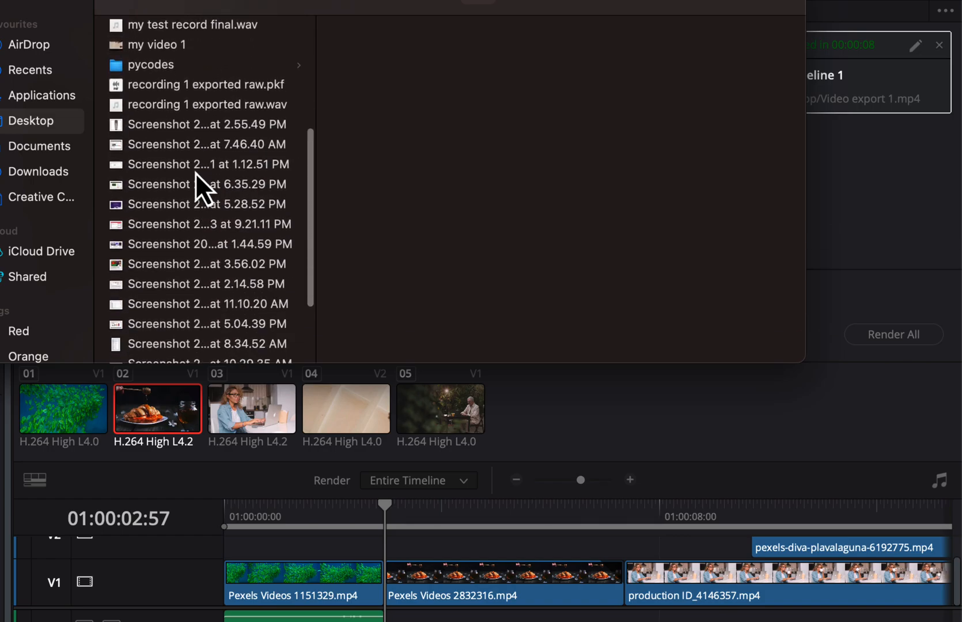